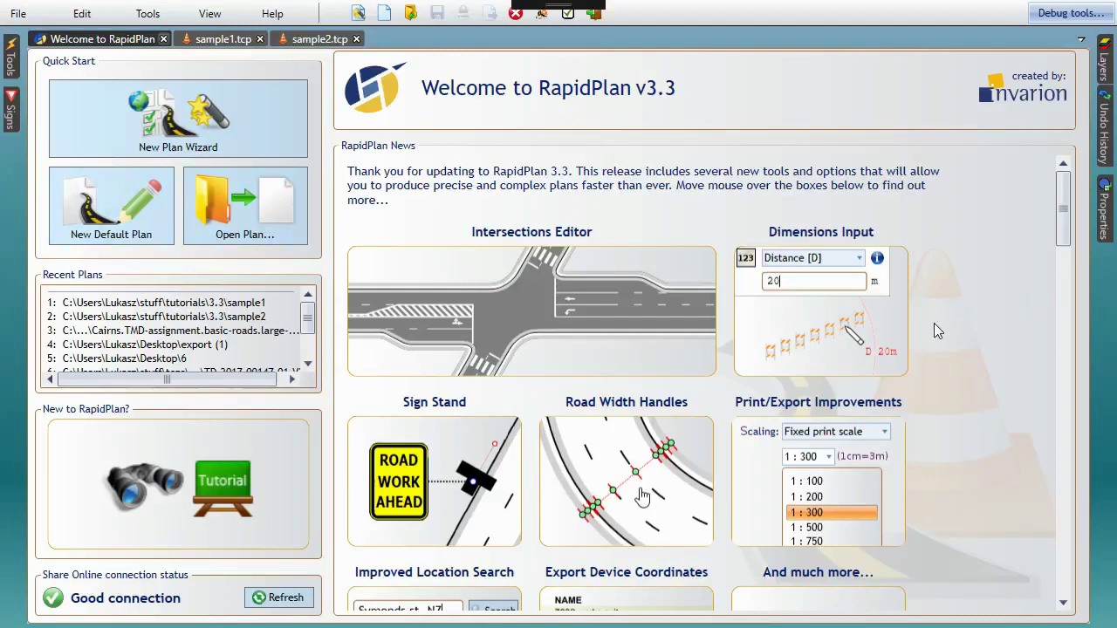
Step: Browse the RapidPlan v3.3 Welcome page news, with sample1.tcp and sample2.tcp open in tabs
{"action": "mouse_move", "coordinate": [671, 304]}
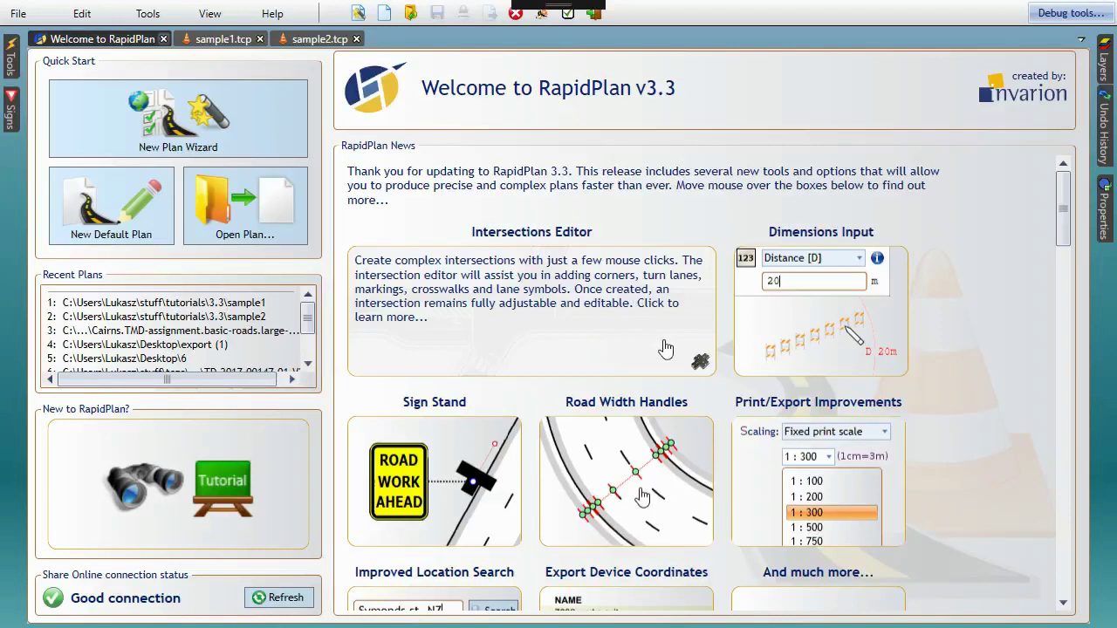
{"action": "mouse_move", "coordinate": [859, 298]}
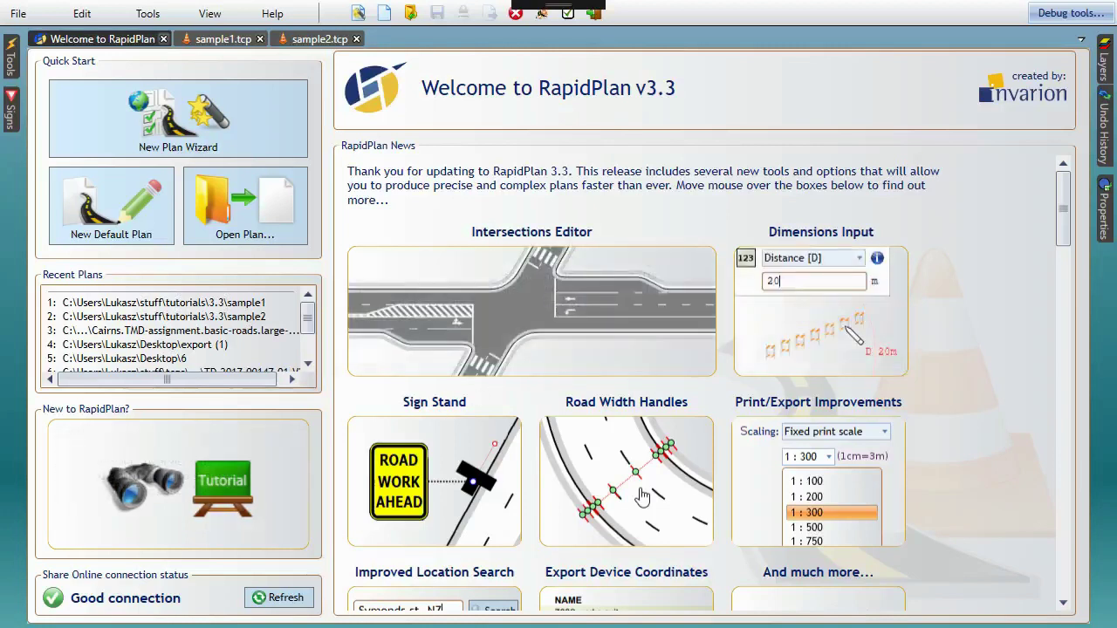
Step: Switch to the sample1 plan and pin the Tools panel open
{"action": "left_click", "coordinate": [206, 40]}
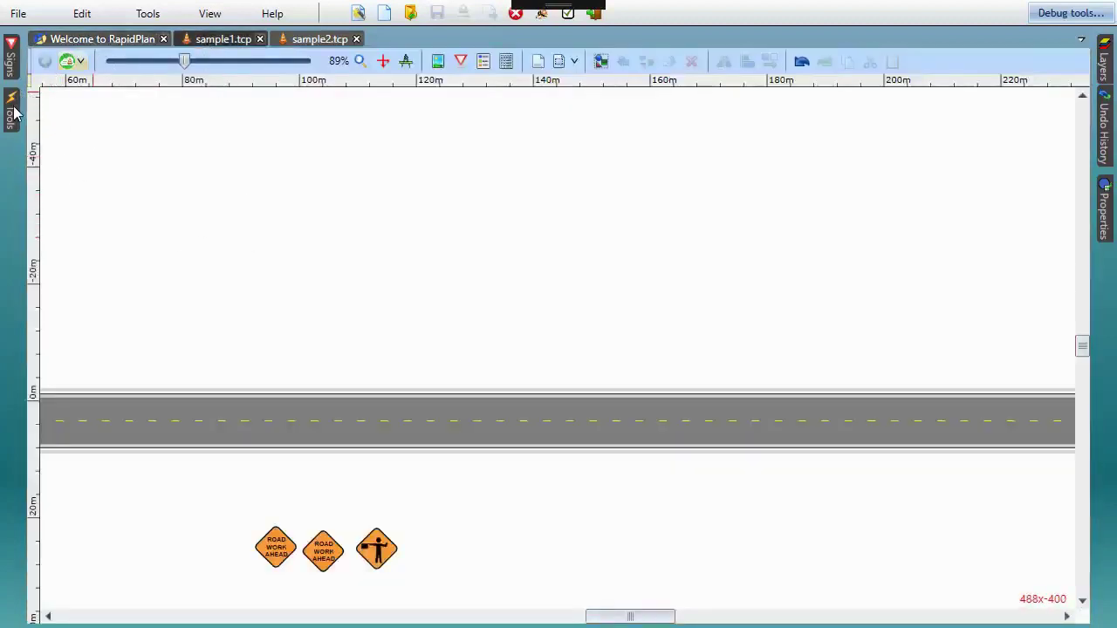
{"action": "mouse_move", "coordinate": [14, 111]}
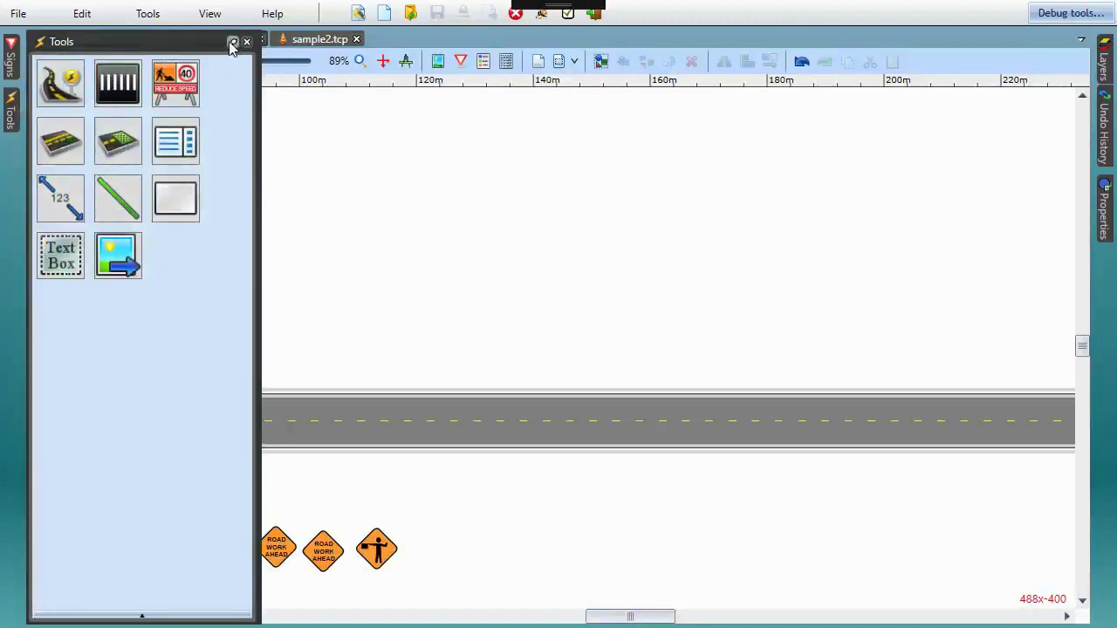
{"action": "left_click", "coordinate": [232, 41]}
Step: Draw a horizontal distance marker, about 31.6 m long, above the road
{"action": "left_click", "coordinate": [168, 138]}
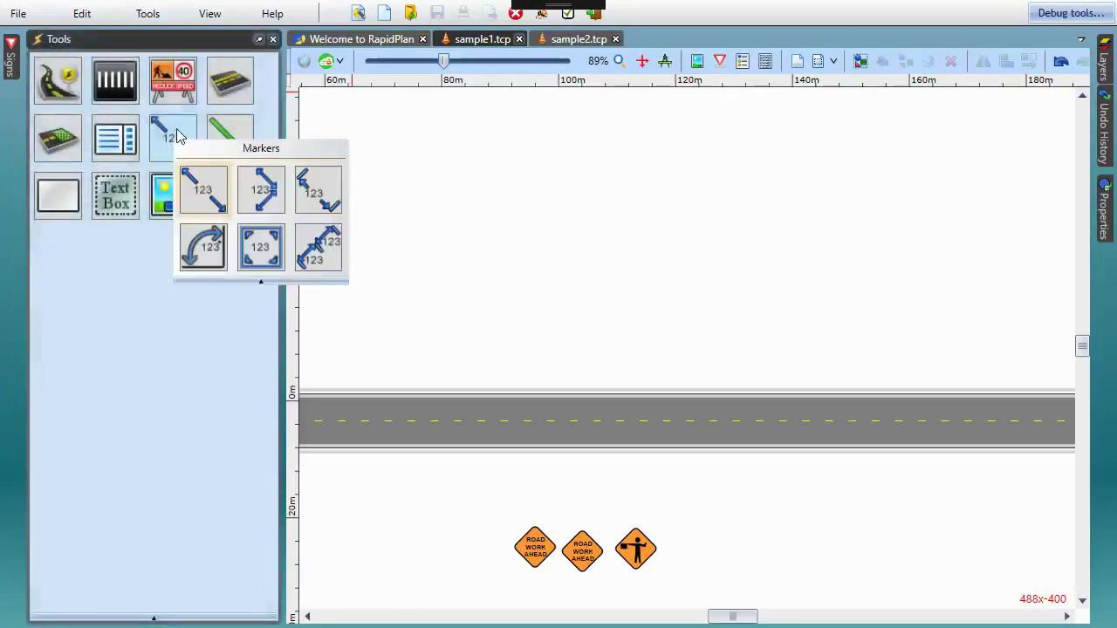
{"action": "left_click", "coordinate": [168, 138]}
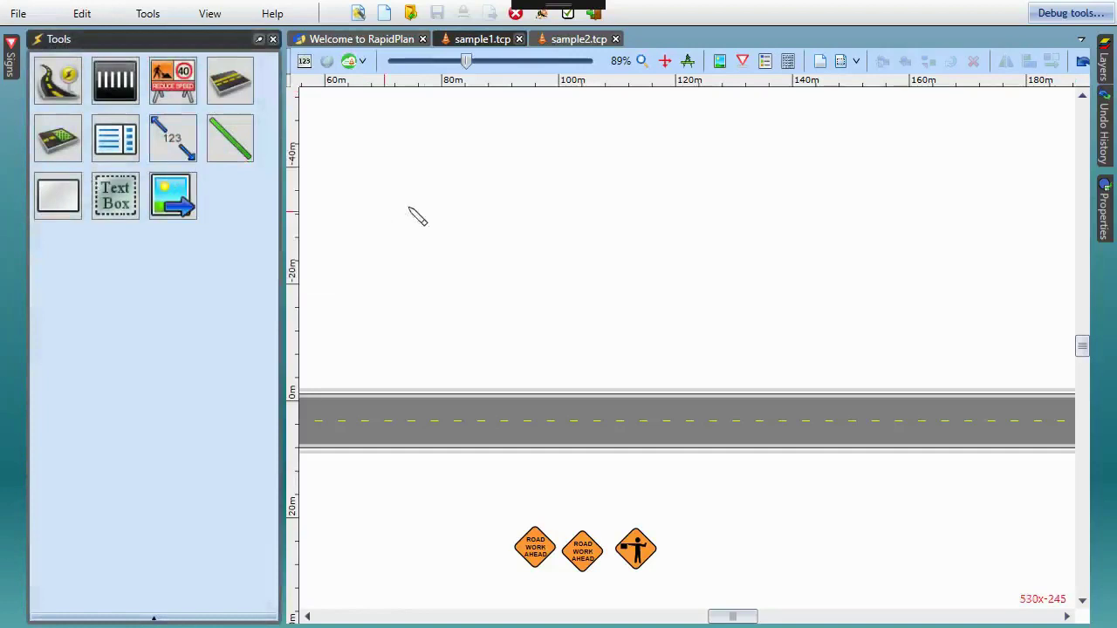
{"action": "mouse_move", "coordinate": [460, 210]}
{"action": "left_mouse_down"}
{"action": "mouse_move", "coordinate": [576, 262]}
{"action": "mouse_move", "coordinate": [669, 190]}
{"action": "mouse_move", "coordinate": [737, 255]}
{"action": "mouse_move", "coordinate": [622, 223]}
{"action": "mouse_move", "coordinate": [727, 319]}
{"action": "mouse_move", "coordinate": [740, 288]}
{"action": "mouse_move", "coordinate": [707, 253]}
{"action": "mouse_move", "coordinate": [724, 222]}
{"action": "mouse_move", "coordinate": [670, 225]}
{"action": "mouse_move", "coordinate": [648, 239]}
{"action": "mouse_move", "coordinate": [641, 226]}
{"action": "left_mouse_up"}
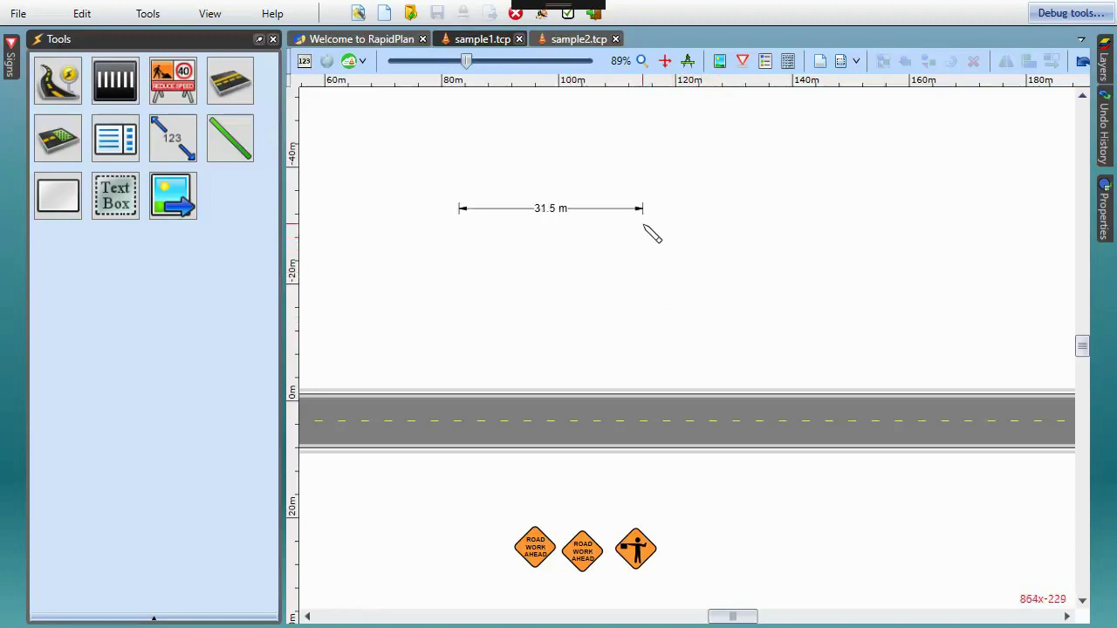
{"action": "scroll", "coordinate": [650, 233], "scroll_direction": "up", "scroll_amount": 3}
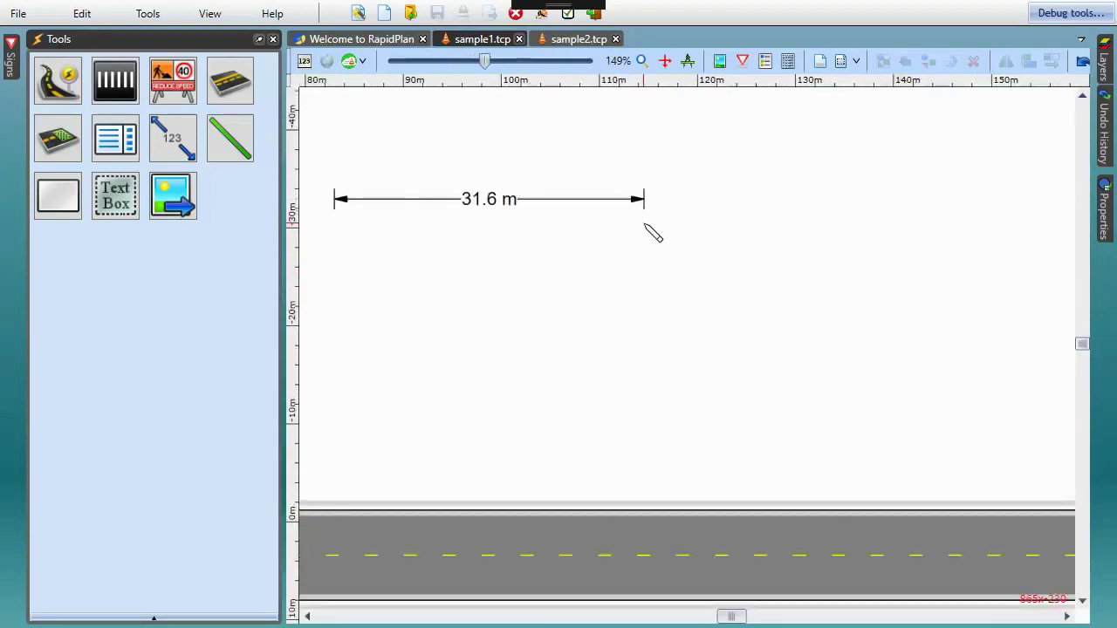
Step: Resize the marker above the road to a 30 m distance and commit it
{"action": "mouse_move", "coordinate": [646, 227]}
{"action": "left_mouse_down"}
{"action": "mouse_move", "coordinate": [625, 215]}
{"action": "mouse_move", "coordinate": [635, 284]}
{"action": "left_mouse_up"}
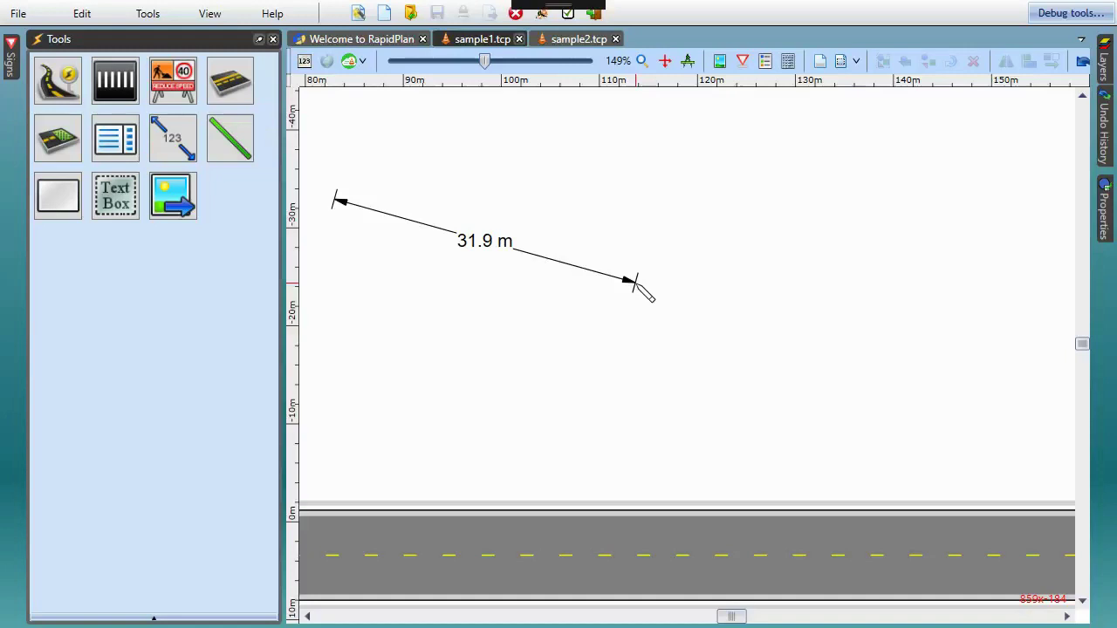
{"action": "type", "text": "30"}
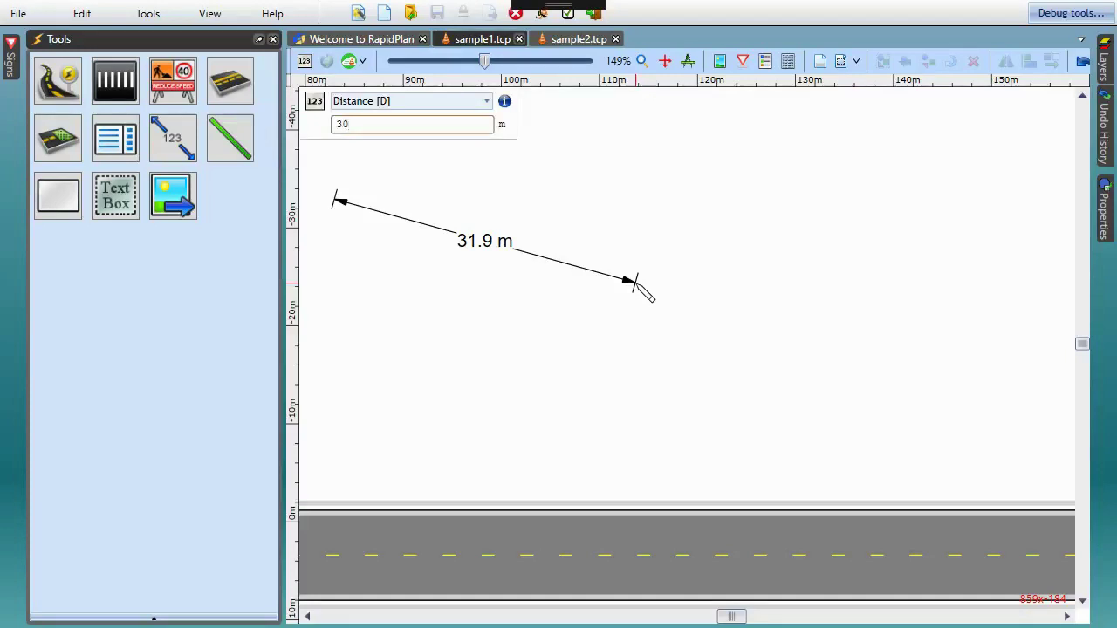
{"action": "key", "text": "Return"}
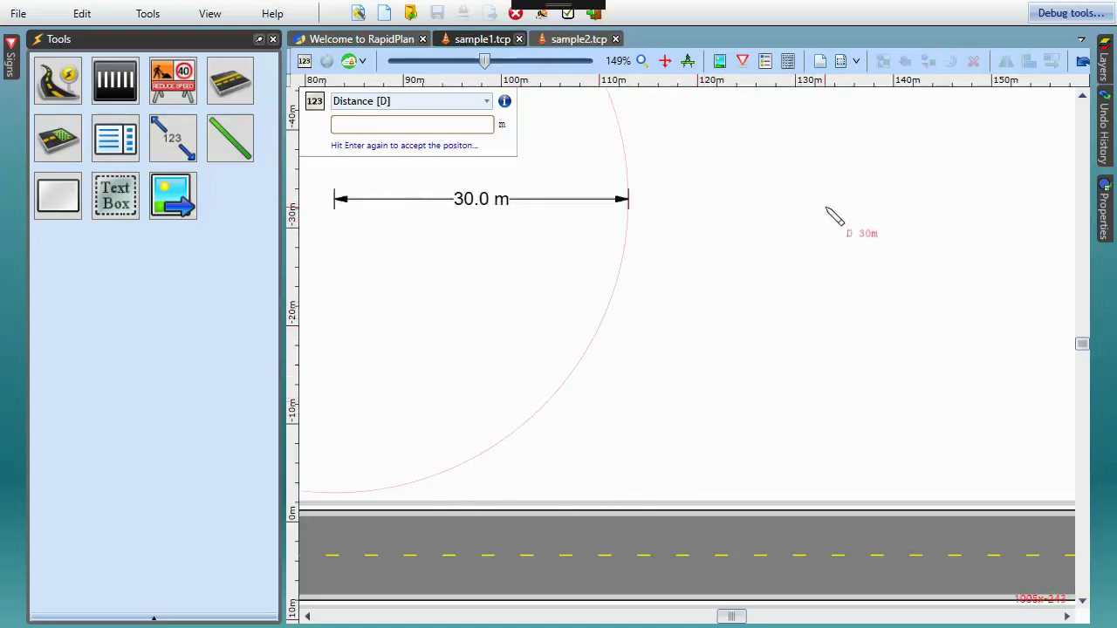
{"action": "key", "text": "Return"}
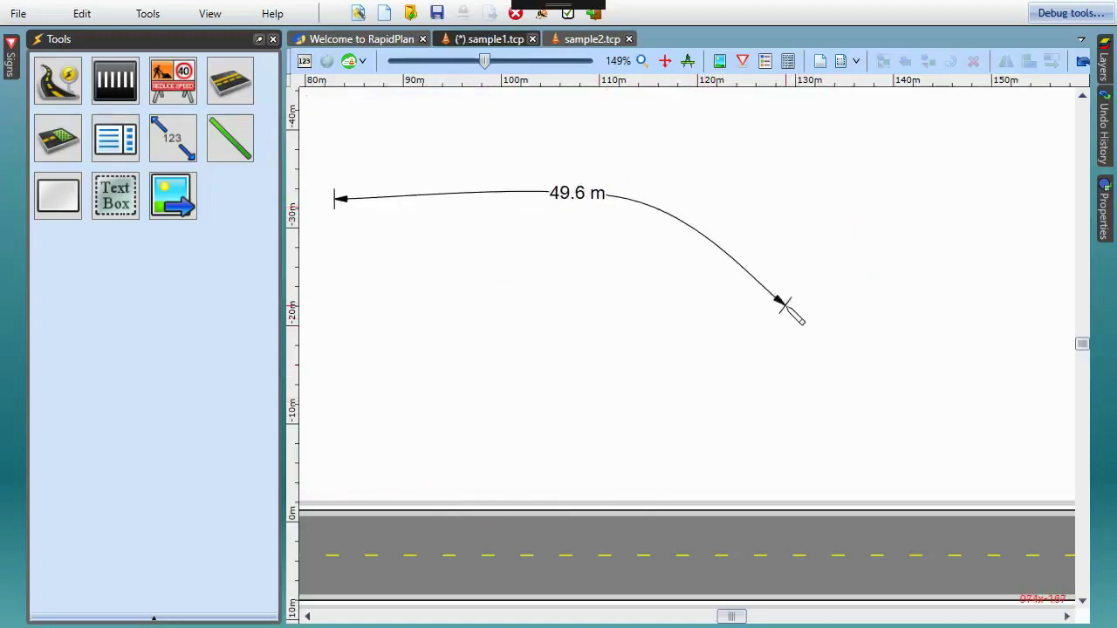
{"action": "key", "text": "Escape"}
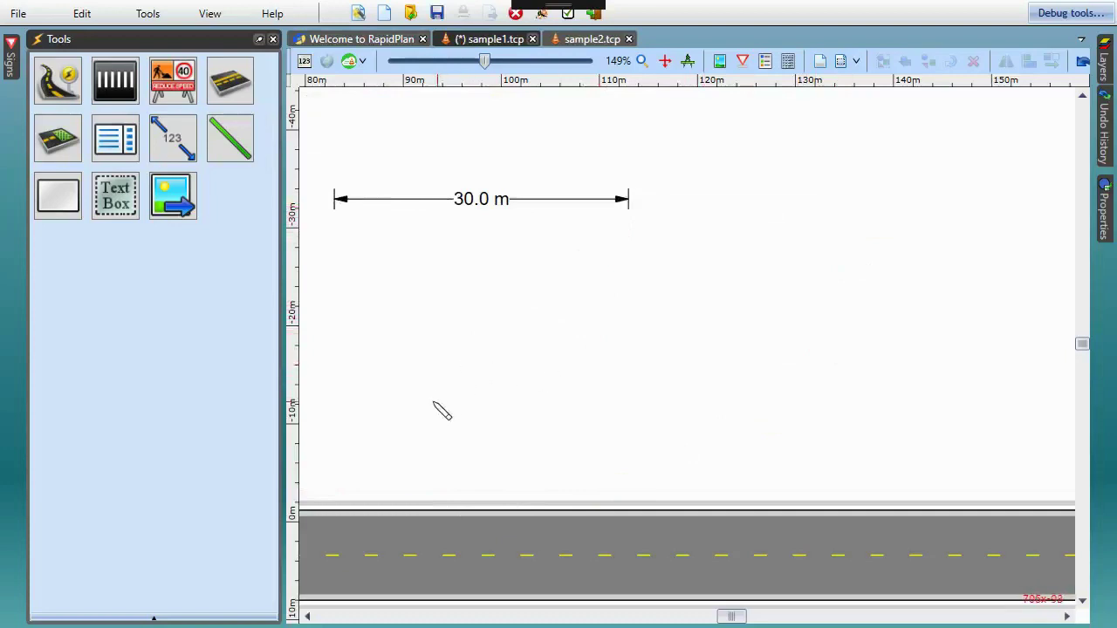
Step: Chain 50 m and 30 m continuous distance markers from the road's top edge
{"action": "middle_click_drag", "start_coordinate": [459, 398], "coordinate": [608, 279]}
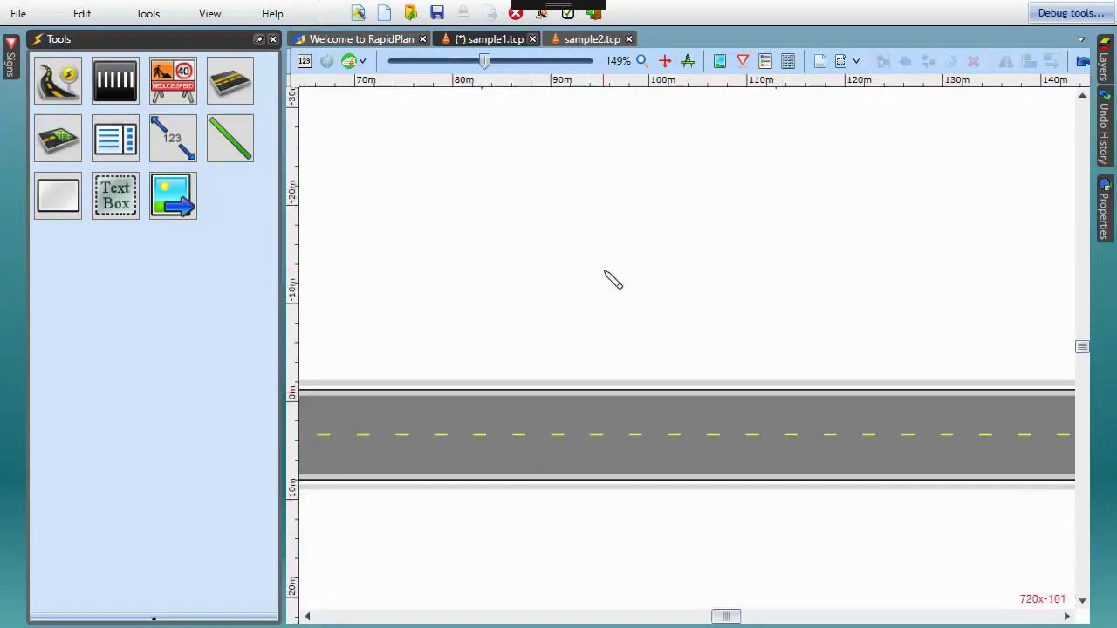
{"action": "key", "text": "Escape"}
{"action": "left_click", "coordinate": [168, 151]}
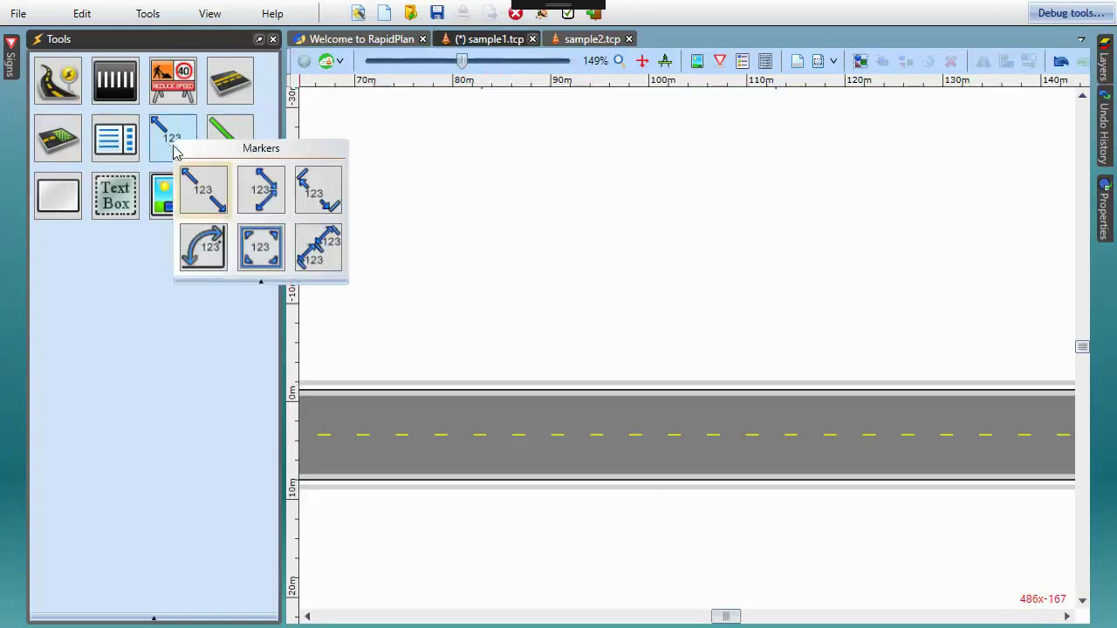
{"action": "left_click", "coordinate": [271, 196]}
{"action": "left_click", "coordinate": [363, 357]}
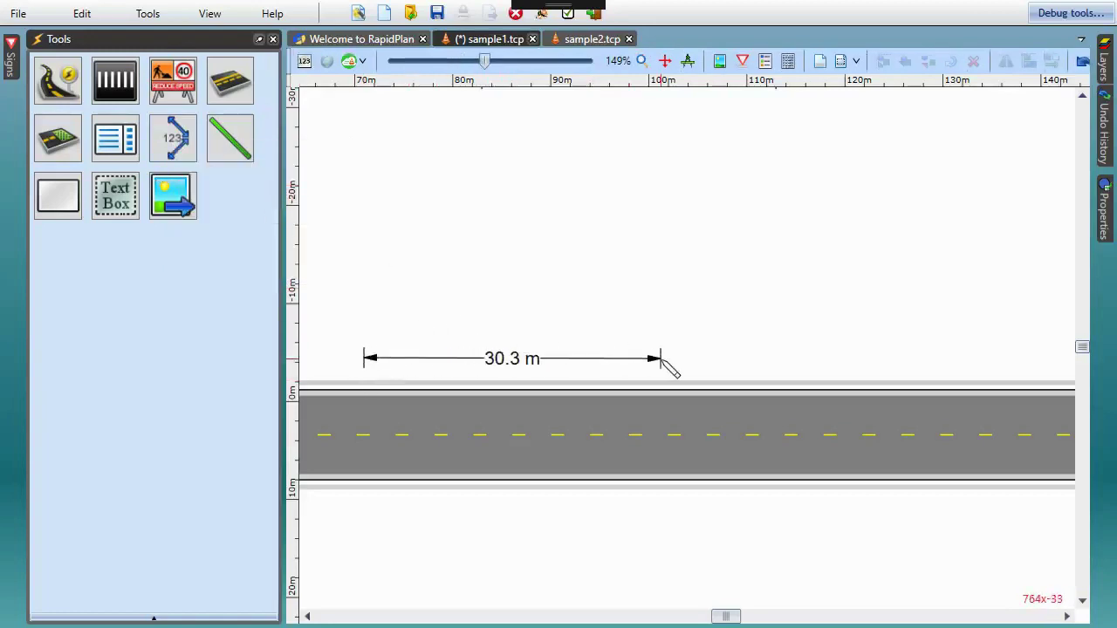
{"action": "type", "text": "50"}
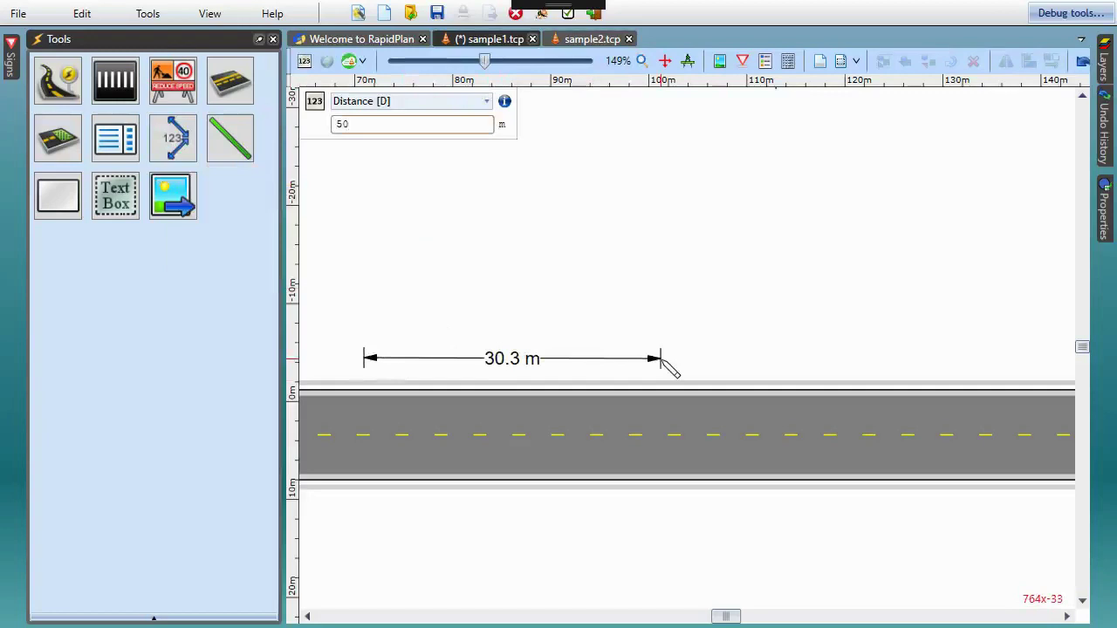
{"action": "key", "text": "Return"}
{"action": "key", "text": "Return"}
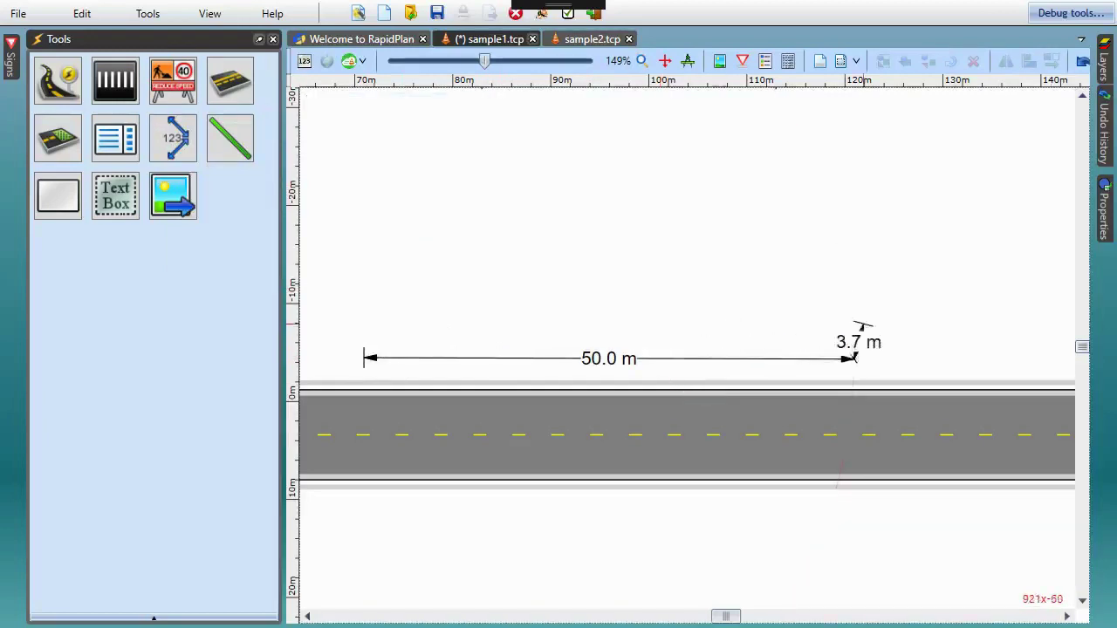
{"action": "type", "text": "30"}
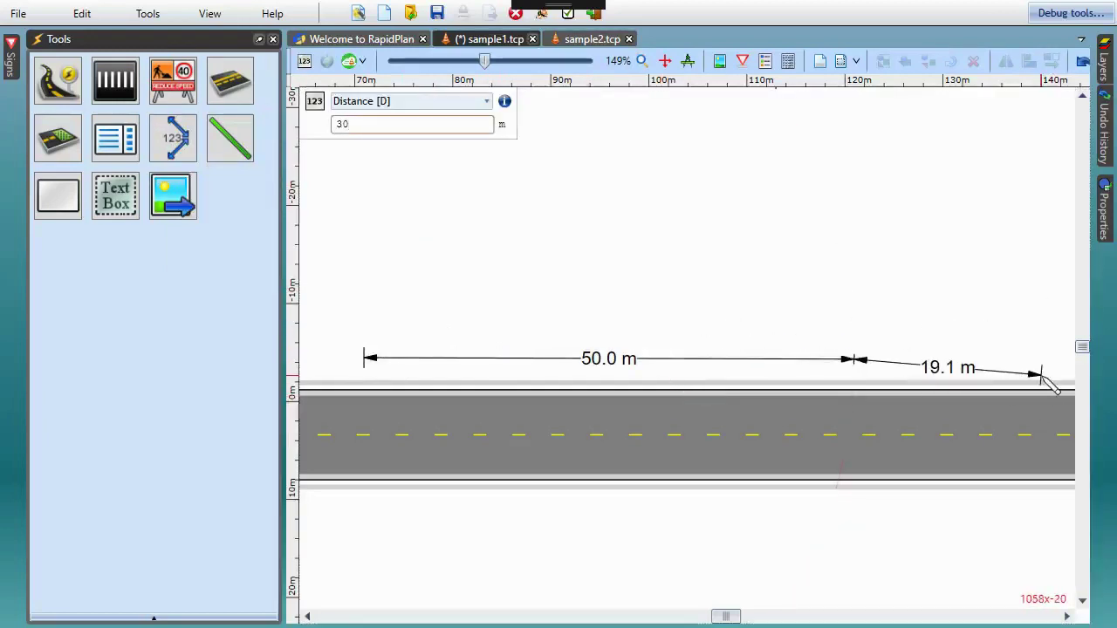
{"action": "key", "text": "Return"}
{"action": "key", "text": "Return"}
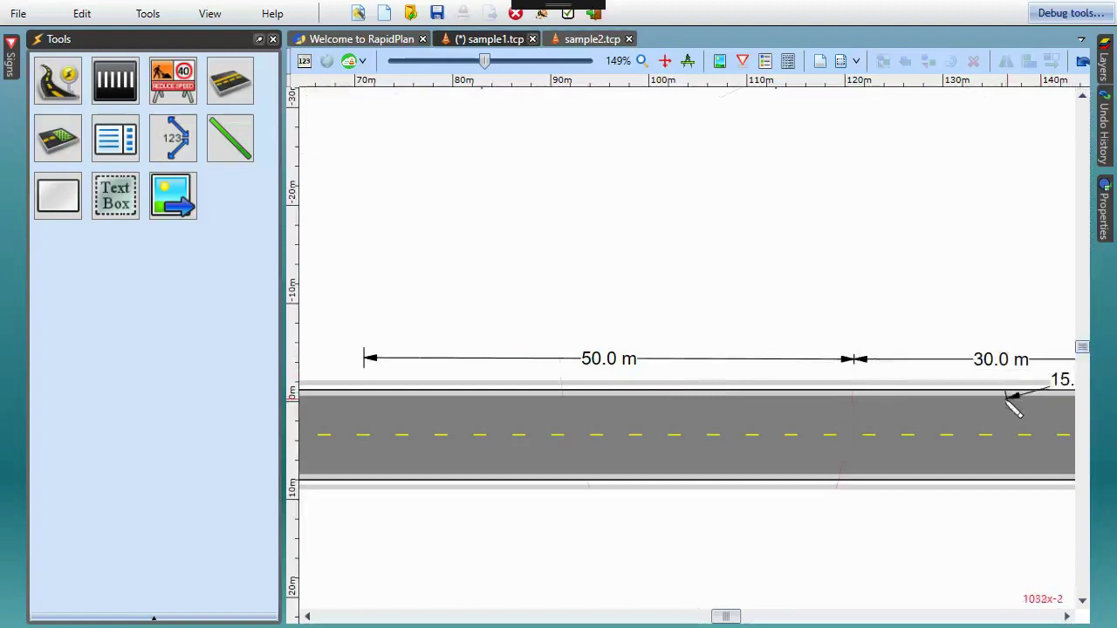
{"action": "key", "text": "Escape"}
Step: Move the two Road Work Ahead signs and the flagman sign to the marker ends
{"action": "scroll", "coordinate": [812, 508], "scroll_direction": "down", "scroll_amount": 2}
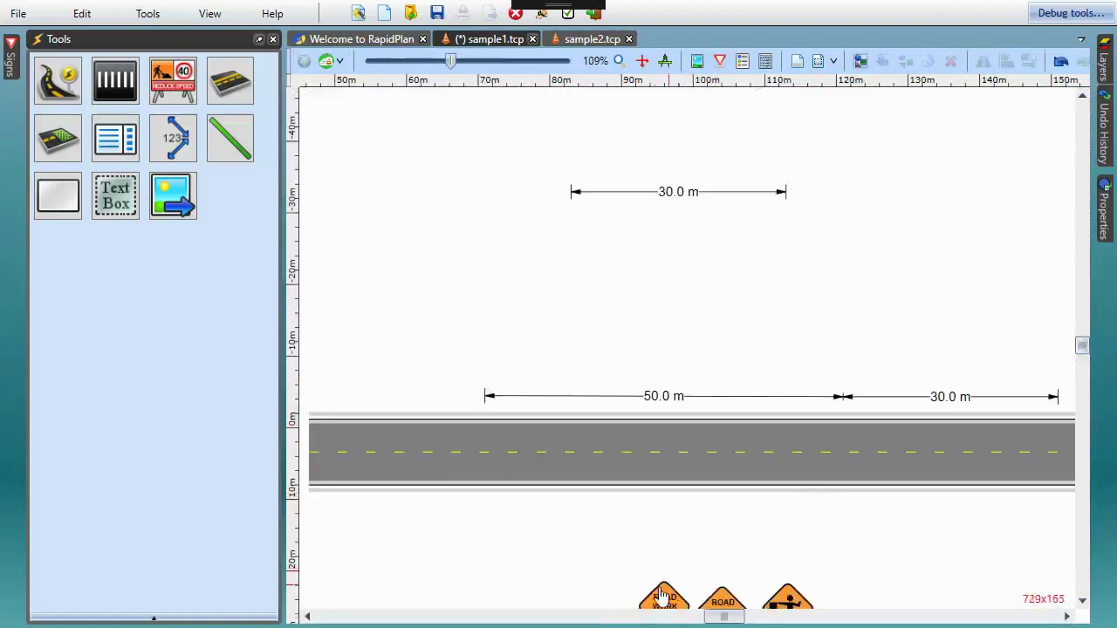
{"action": "left_click_drag", "start_coordinate": [663, 597], "coordinate": [478, 354]}
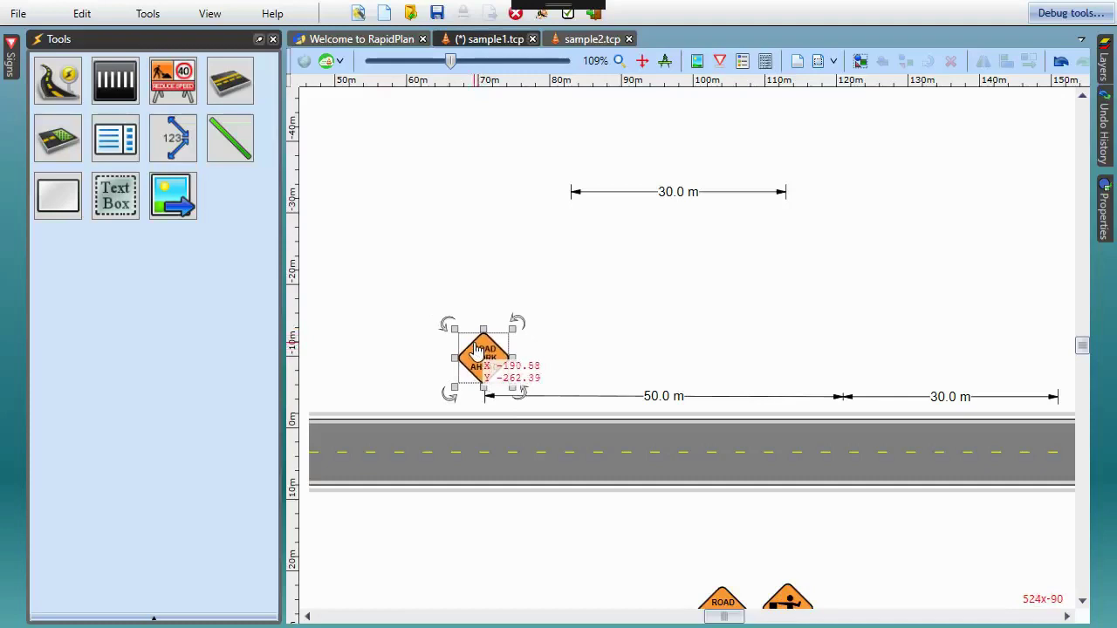
{"action": "mouse_move", "coordinate": [740, 602]}
{"action": "left_mouse_down"}
{"action": "mouse_move", "coordinate": [811, 526]}
{"action": "mouse_move", "coordinate": [850, 360]}
{"action": "left_mouse_up"}
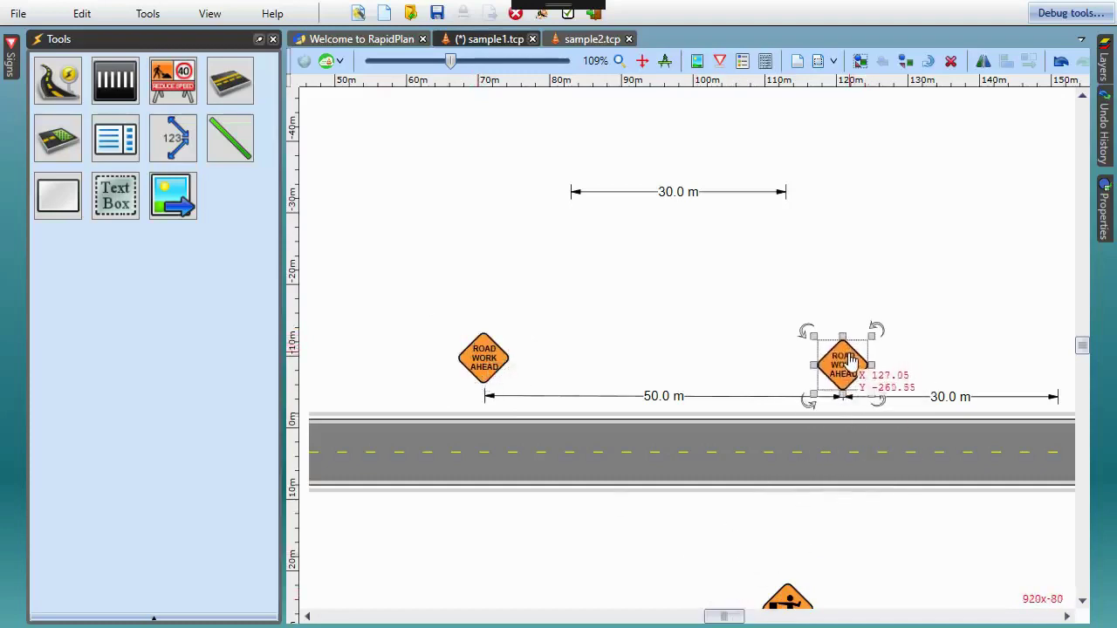
{"action": "left_click_drag", "start_coordinate": [787, 602], "coordinate": [1053, 360]}
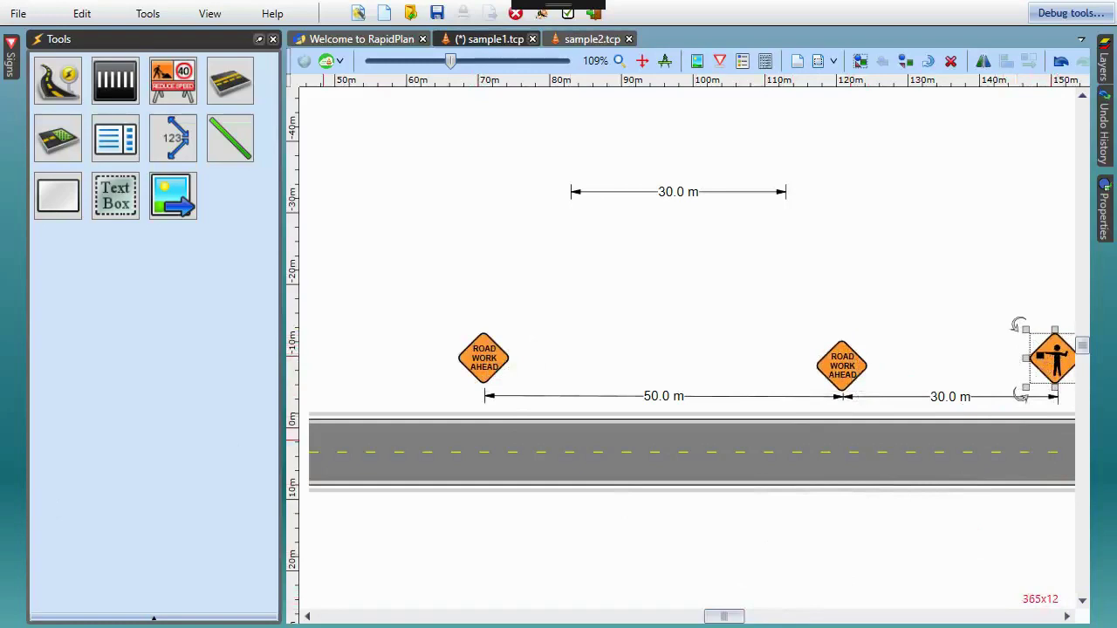
{"action": "key", "text": "Escape"}
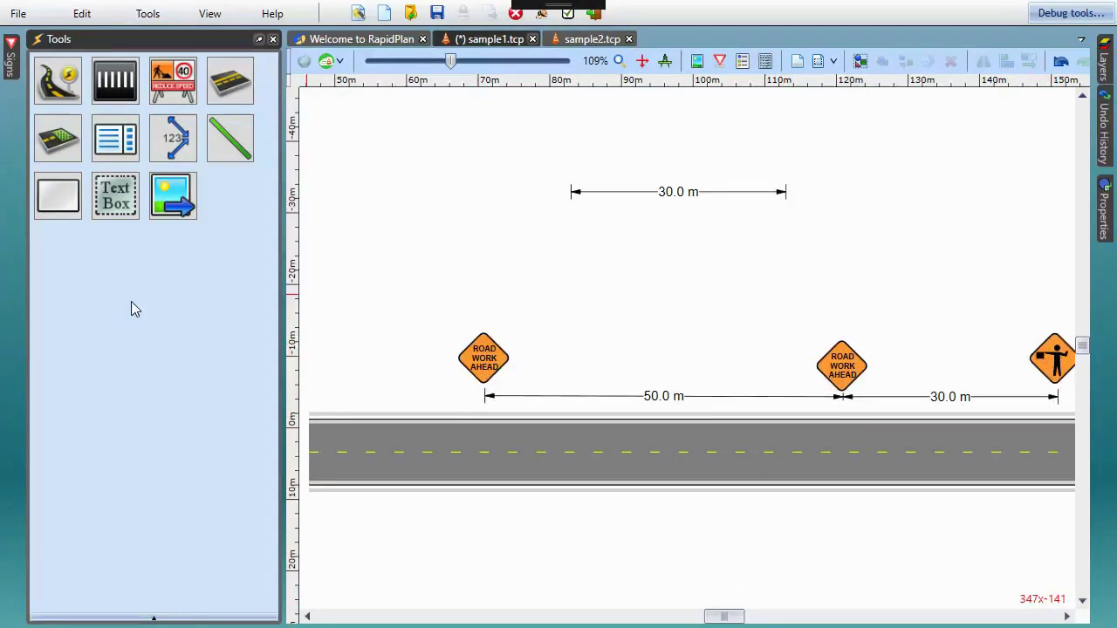
{"action": "left_click", "coordinate": [234, 150]}
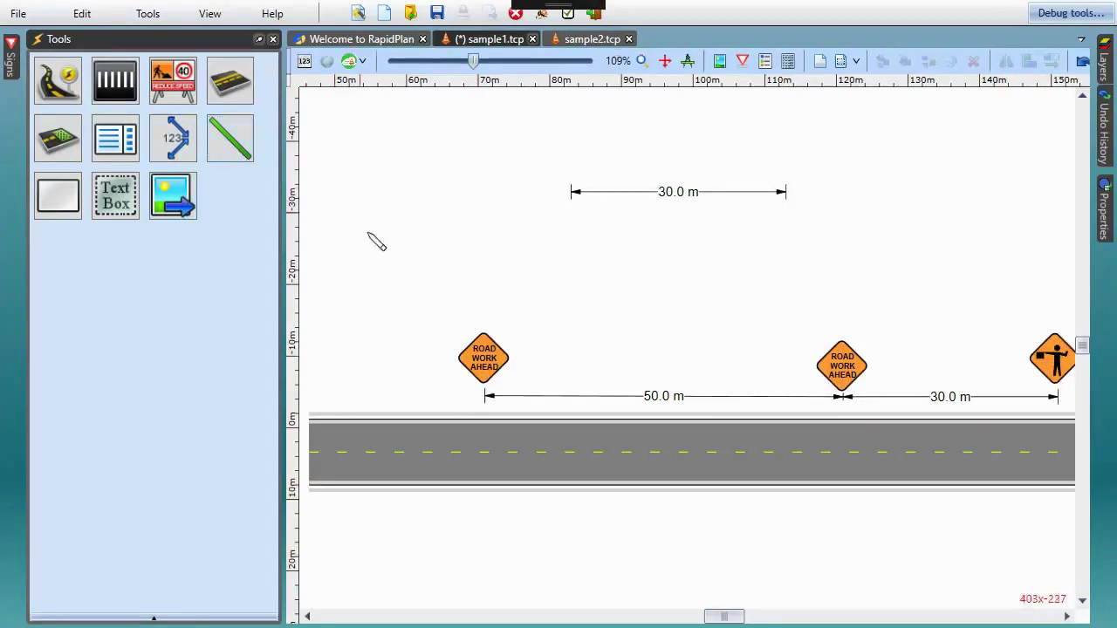
{"action": "left_click", "coordinate": [418, 260]}
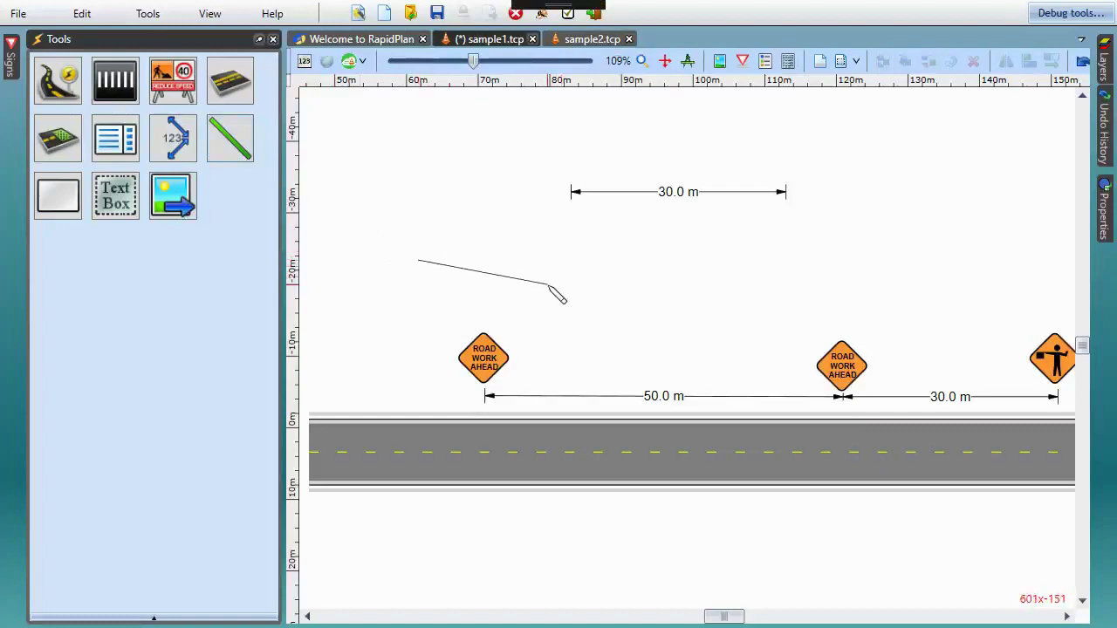
{"action": "type", "text": "30"}
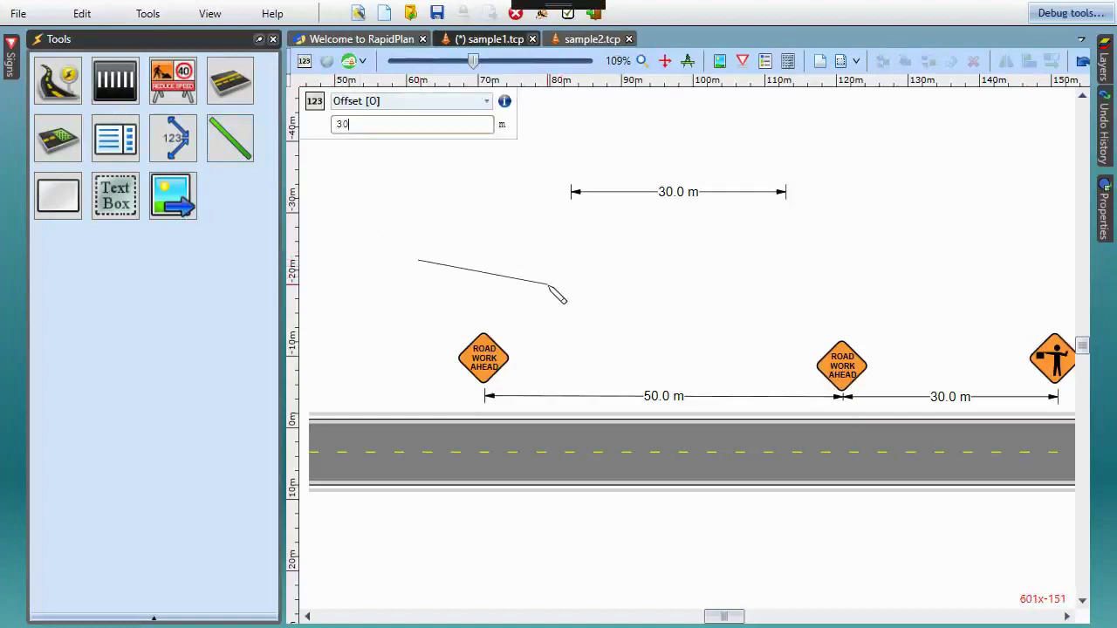
{"action": "left_click", "coordinate": [485, 102]}
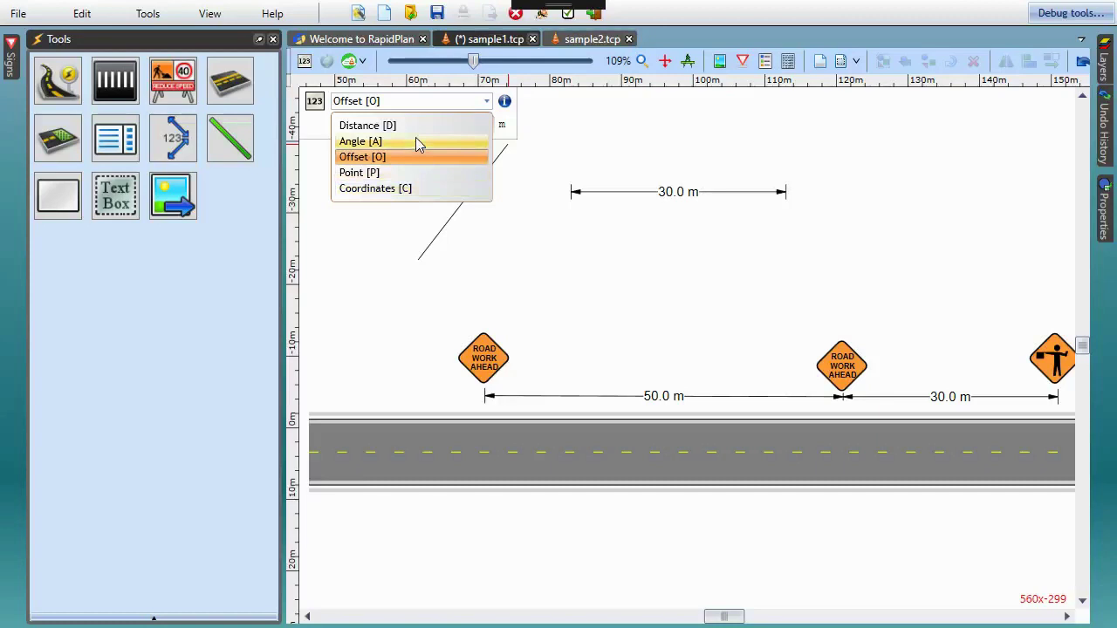
{"action": "left_click", "coordinate": [416, 141]}
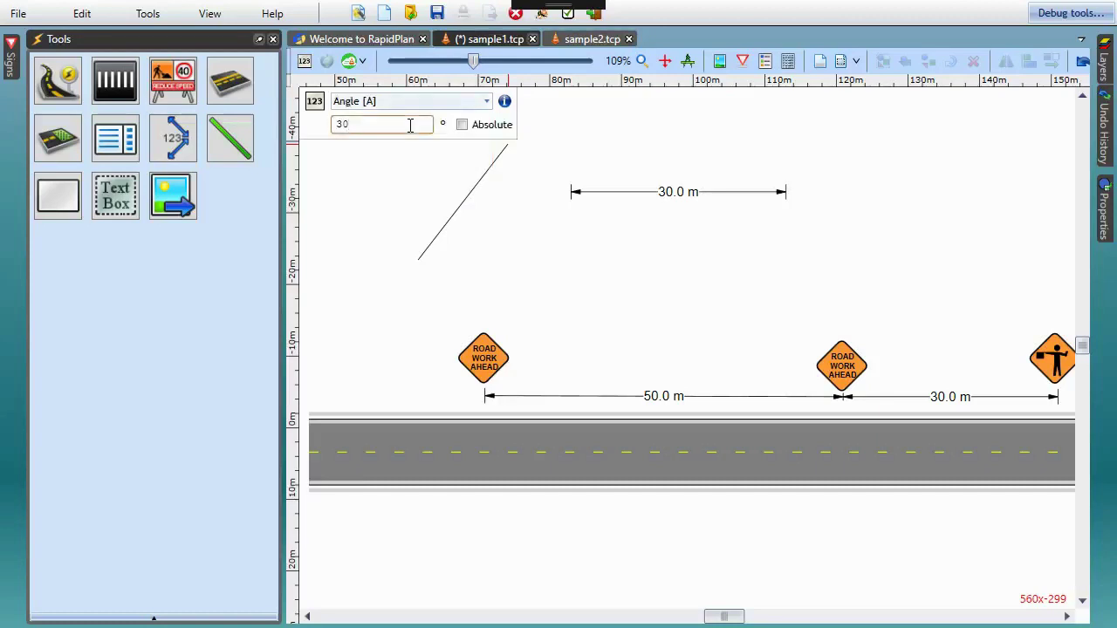
{"action": "key", "text": "Return"}
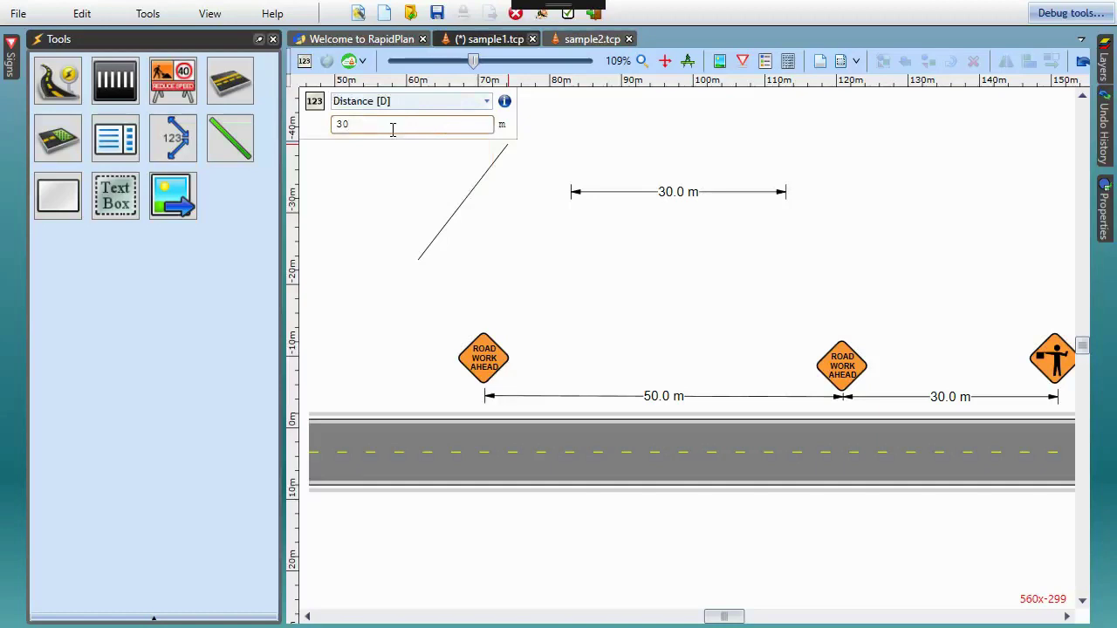
{"action": "key", "text": "Return"}
{"action": "key", "text": "d"}
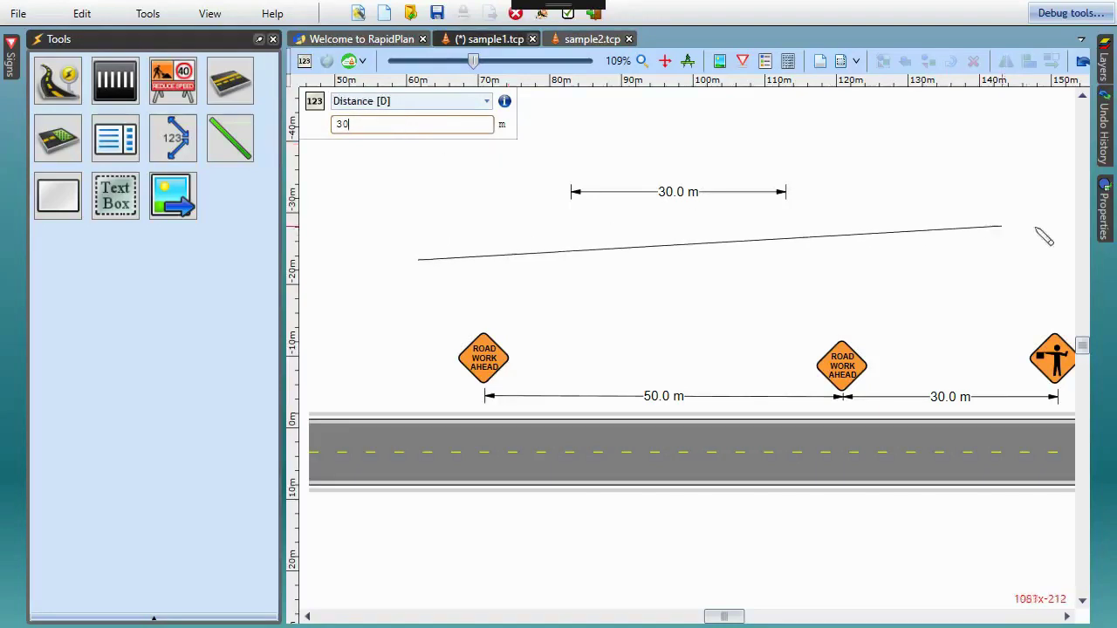
{"action": "mouse_move", "coordinate": [1102, 220]}
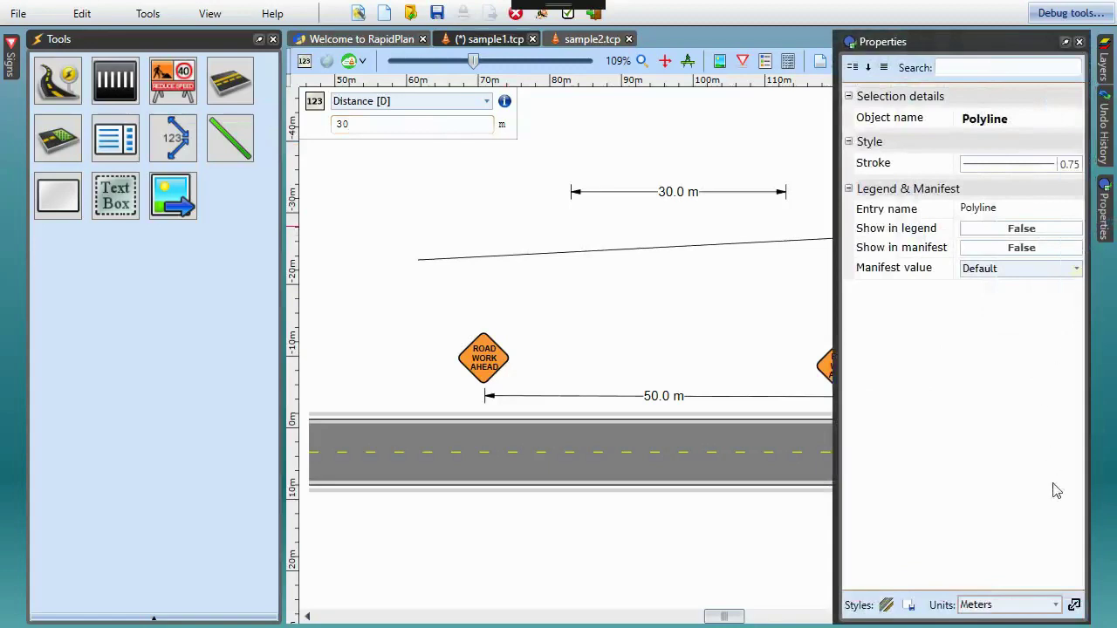
{"action": "scroll", "coordinate": [994, 605], "scroll_direction": "down", "scroll_amount": 2}
{"action": "scroll", "coordinate": [1051, 604], "scroll_direction": "down", "scroll_amount": 1}
{"action": "left_click", "coordinate": [1055, 605]}
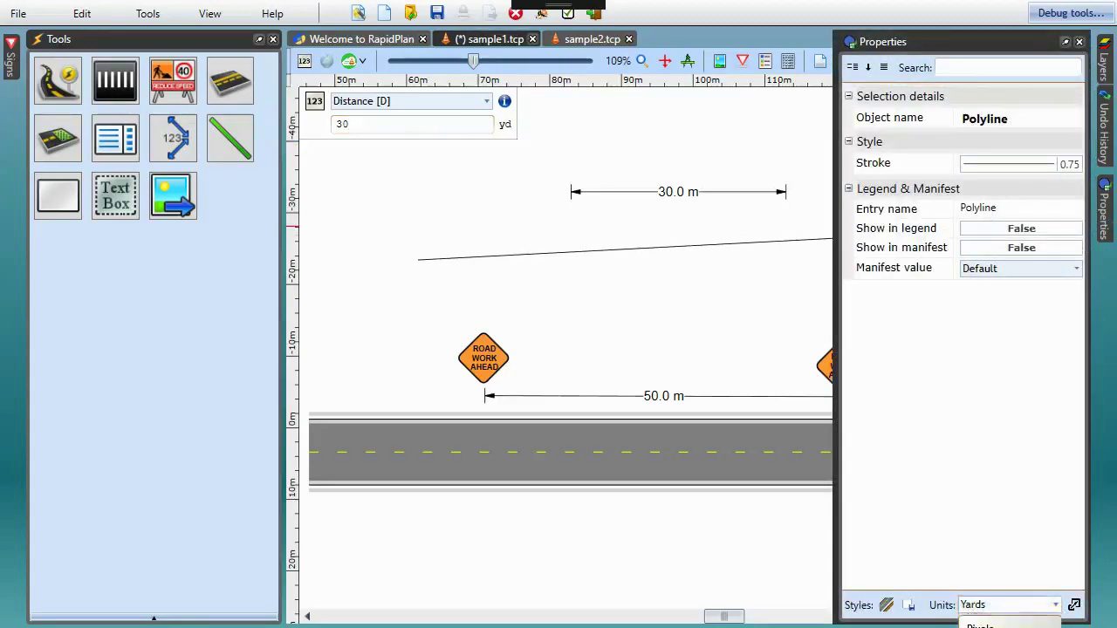
Step: Draw a 25x4 m rectangle above the road
{"action": "key", "text": "Escape"}
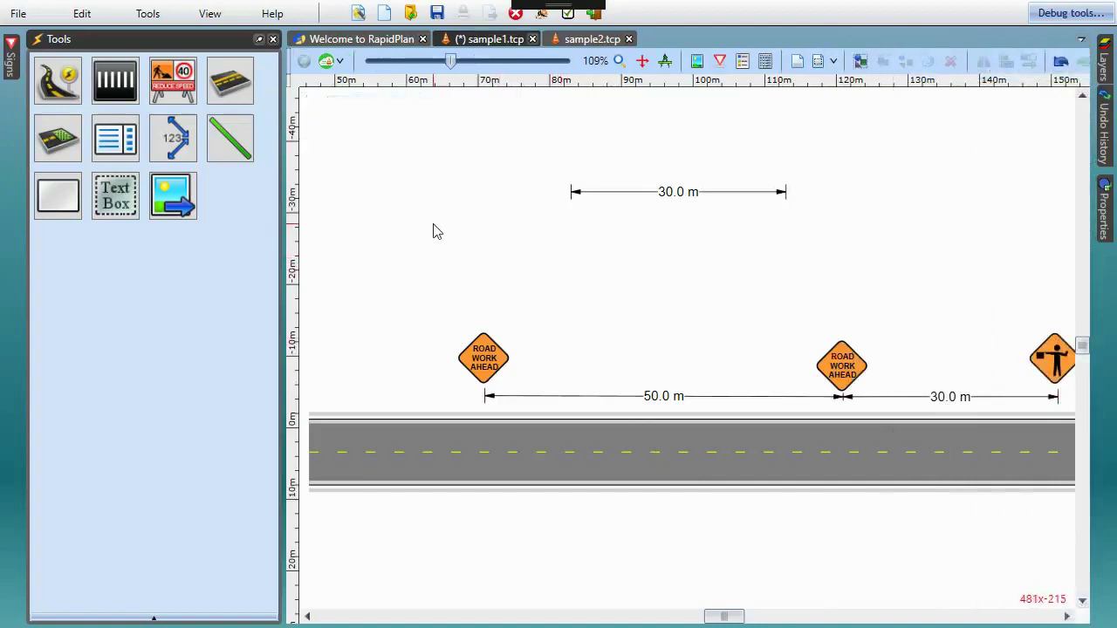
{"action": "left_click", "coordinate": [63, 199]}
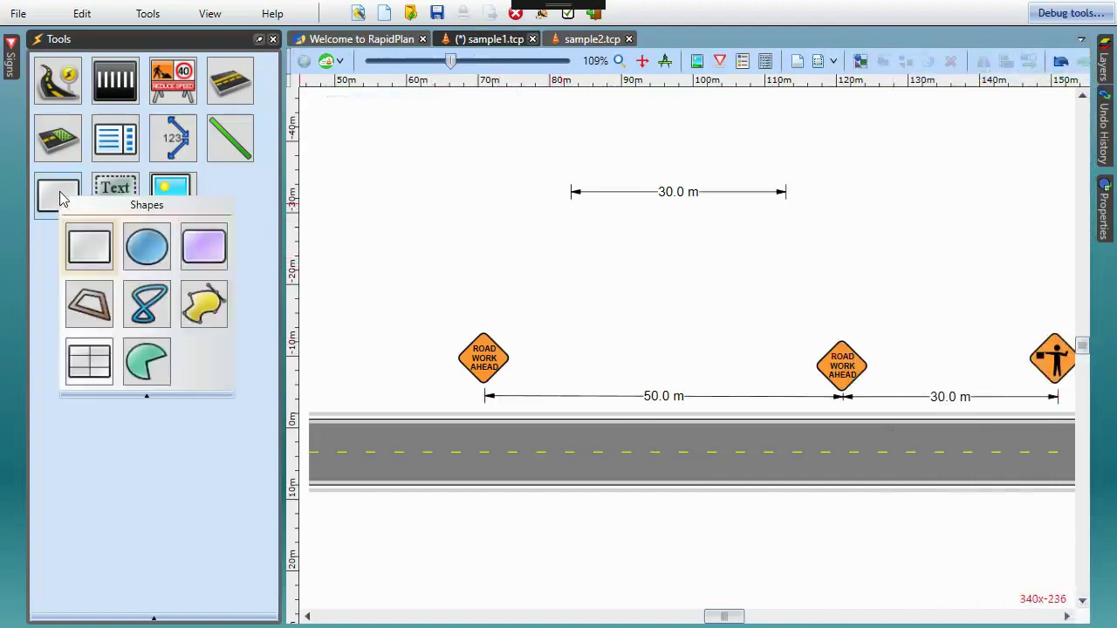
{"action": "left_click", "coordinate": [62, 198]}
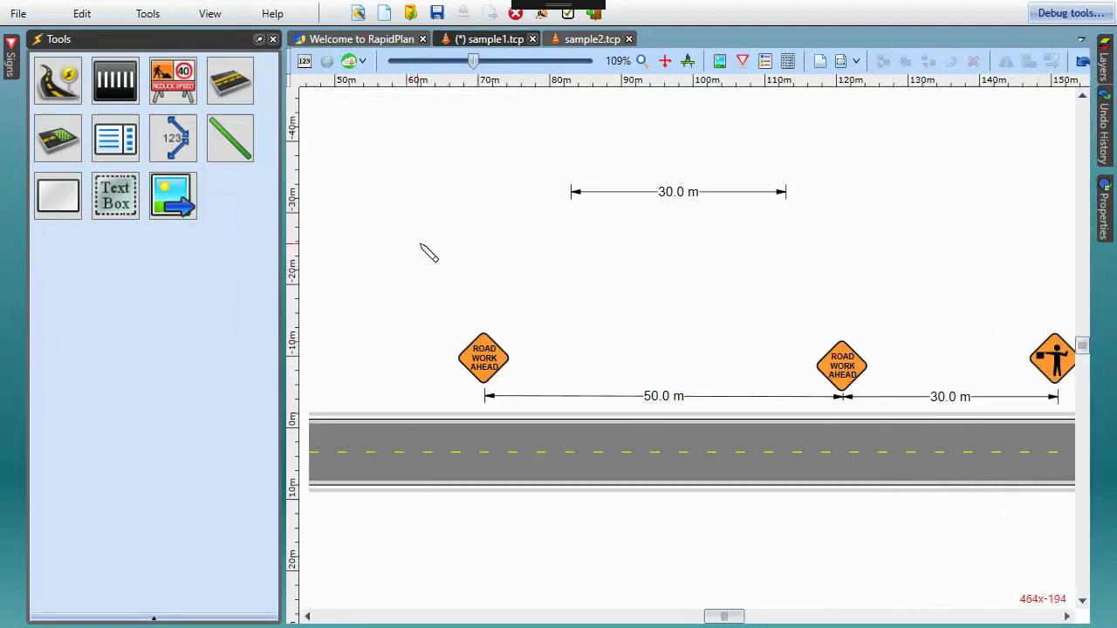
{"action": "left_click_drag", "start_coordinate": [421, 234], "coordinate": [663, 292]}
{"action": "type", "text": "25x"}
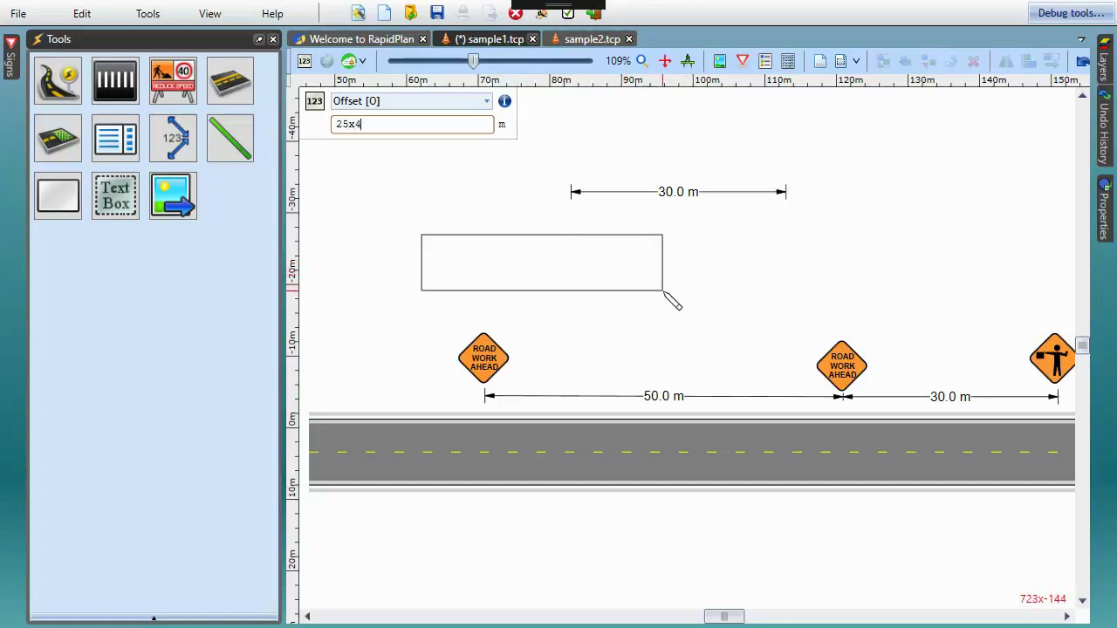
{"action": "type", "text": "4"}
{"action": "key", "text": "Return"}
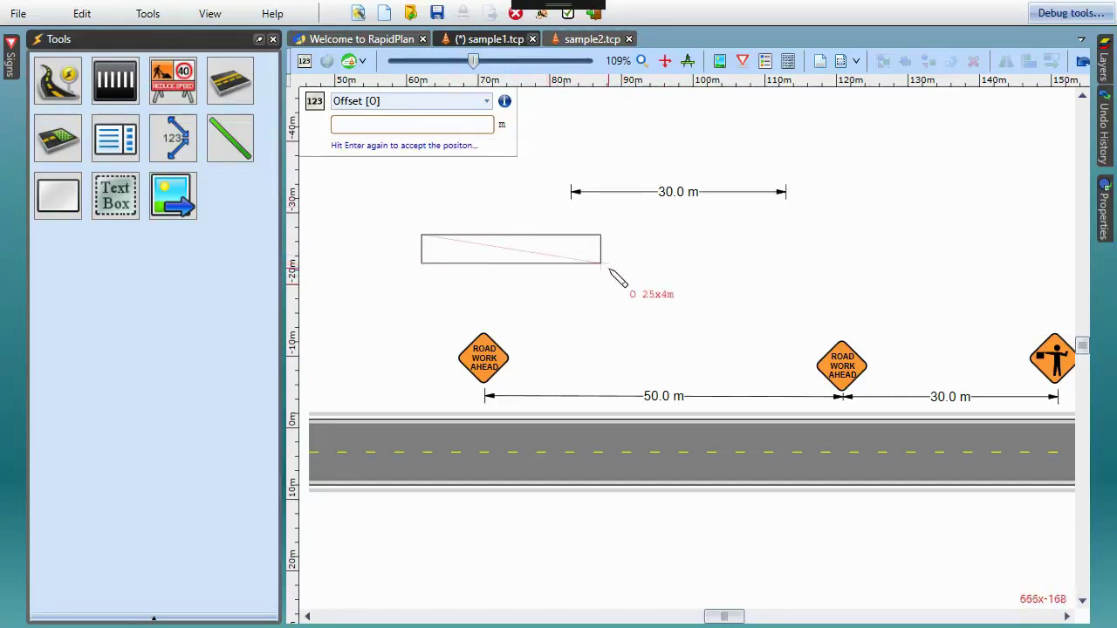
{"action": "key", "text": "Return"}
Step: Give the rectangle the green hatched workzone style and move it onto the lower lane's right end
{"action": "left_click", "coordinate": [581, 254]}
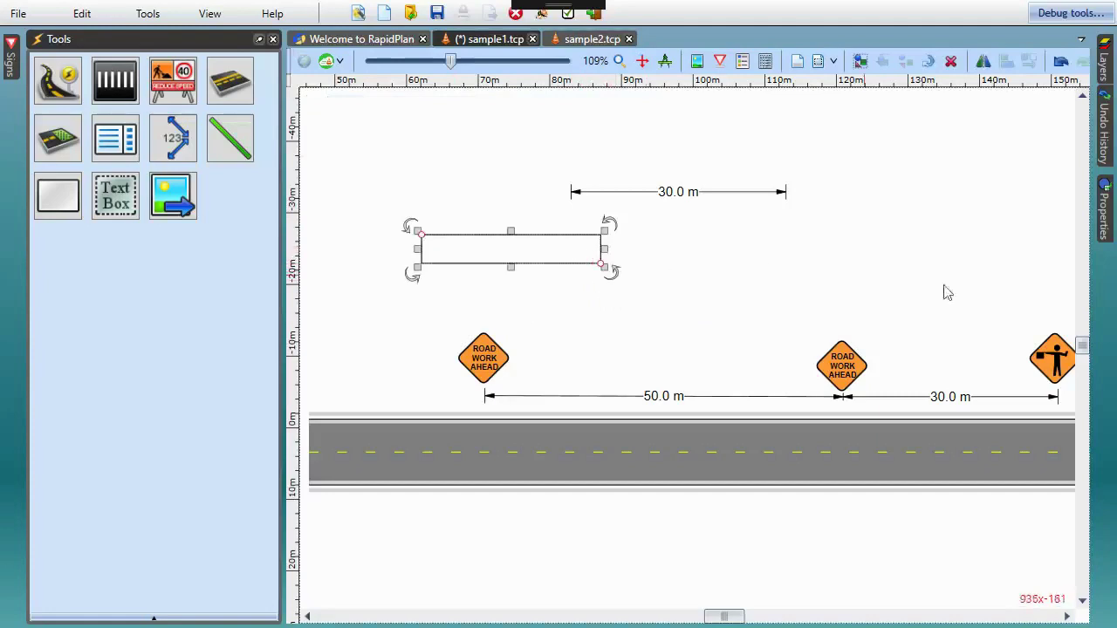
{"action": "left_click", "coordinate": [1104, 209]}
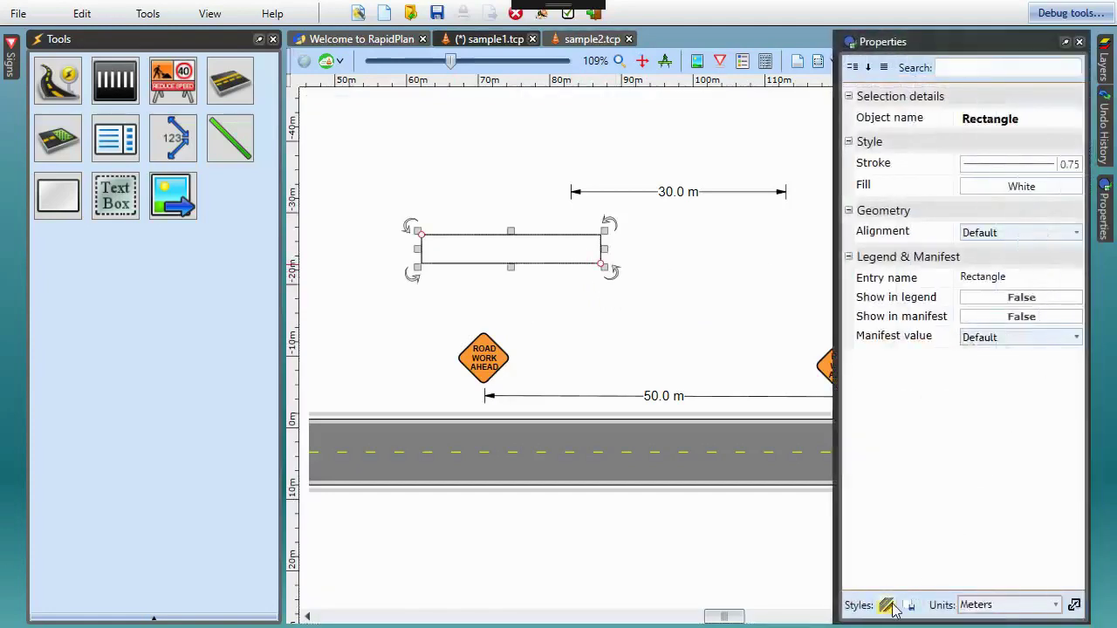
{"action": "left_click", "coordinate": [888, 605]}
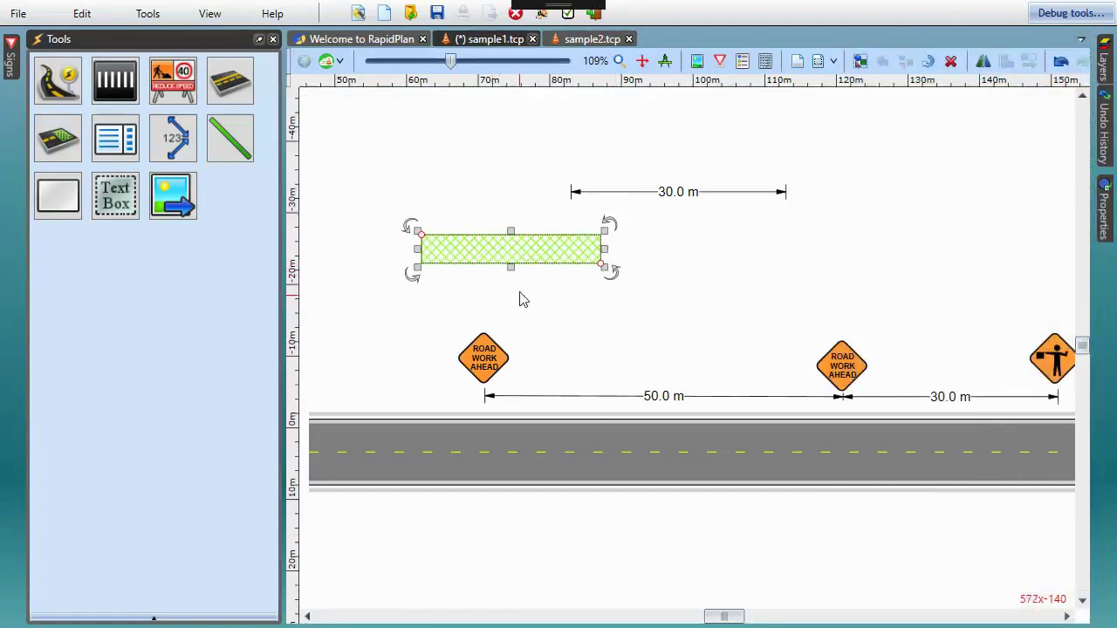
{"action": "mouse_move", "coordinate": [531, 254]}
{"action": "left_mouse_down"}
{"action": "mouse_move", "coordinate": [629, 287]}
{"action": "mouse_move", "coordinate": [1002, 469]}
{"action": "left_mouse_up"}
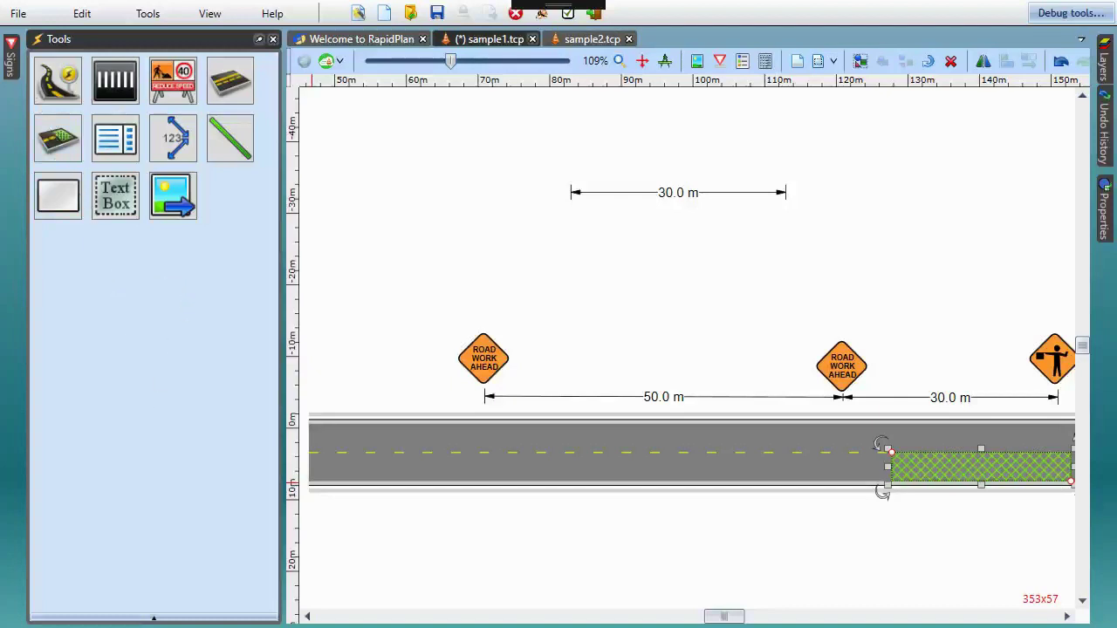
{"action": "left_click", "coordinate": [12, 59]}
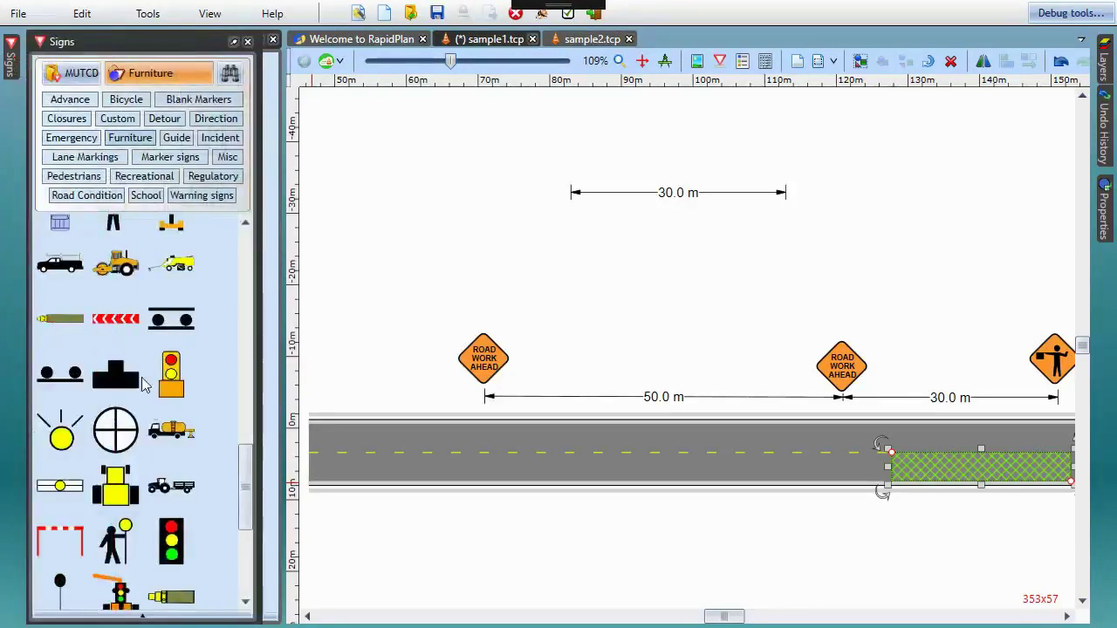
{"action": "mouse_move", "coordinate": [115, 382]}
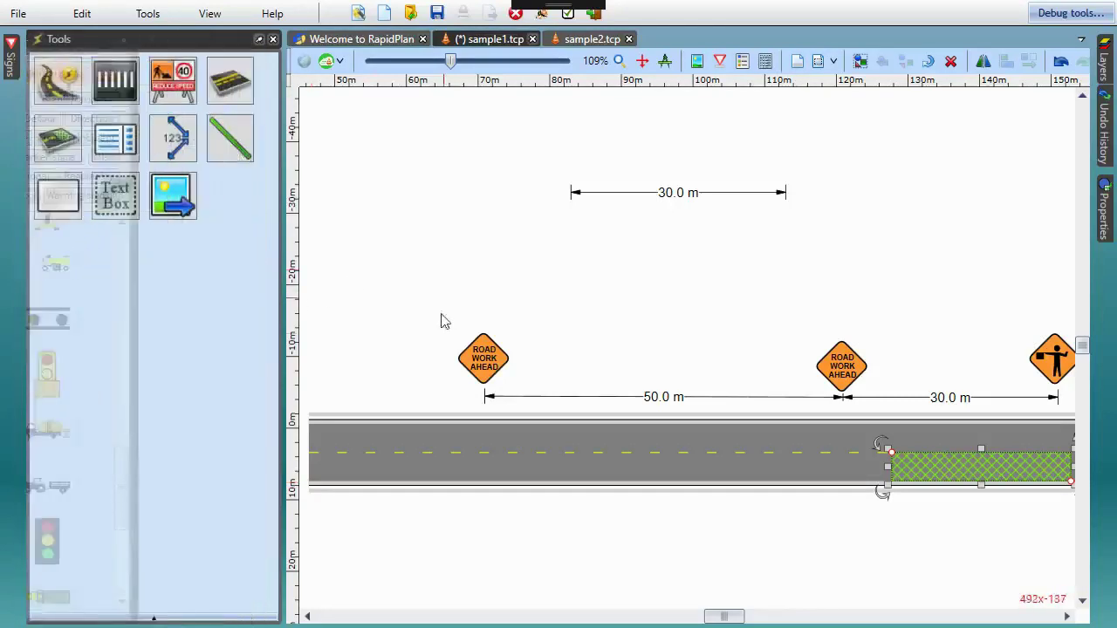
{"action": "left_click", "coordinate": [492, 363]}
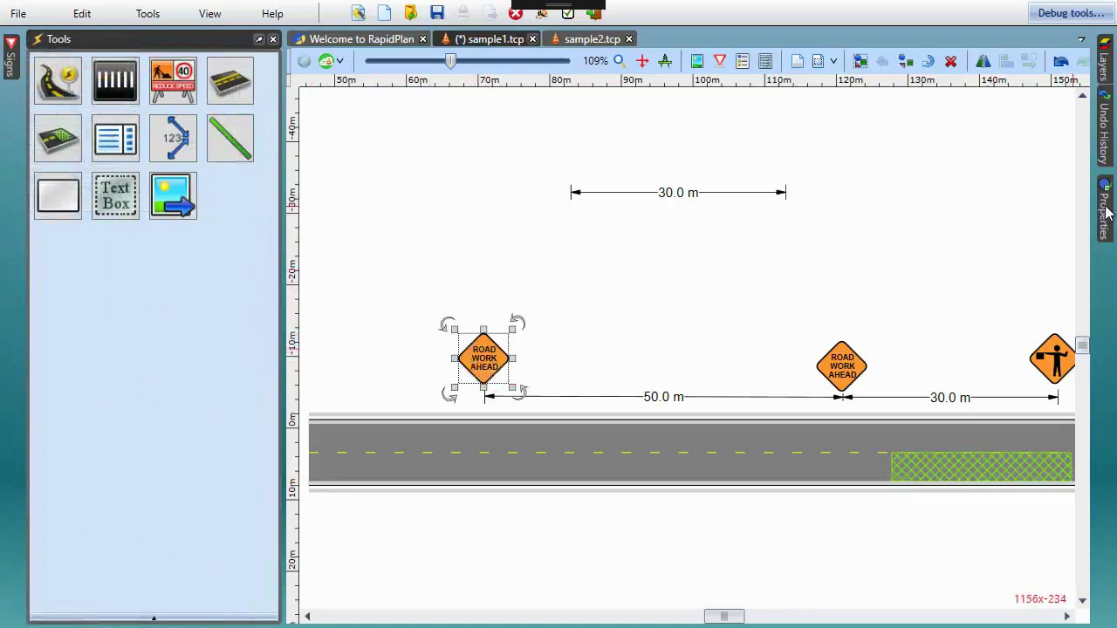
Step: Set Show stand to True and place the stand on the road edge, sign face up-left
{"action": "mouse_move", "coordinate": [1103, 209]}
{"action": "left_click", "coordinate": [1066, 43]}
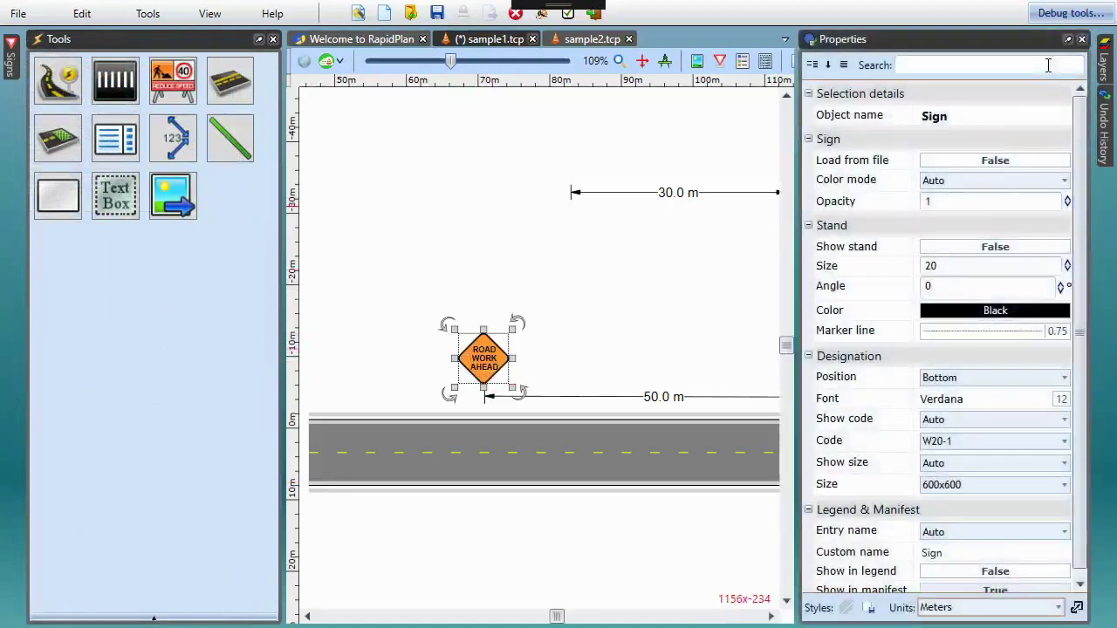
{"action": "left_click", "coordinate": [1012, 248]}
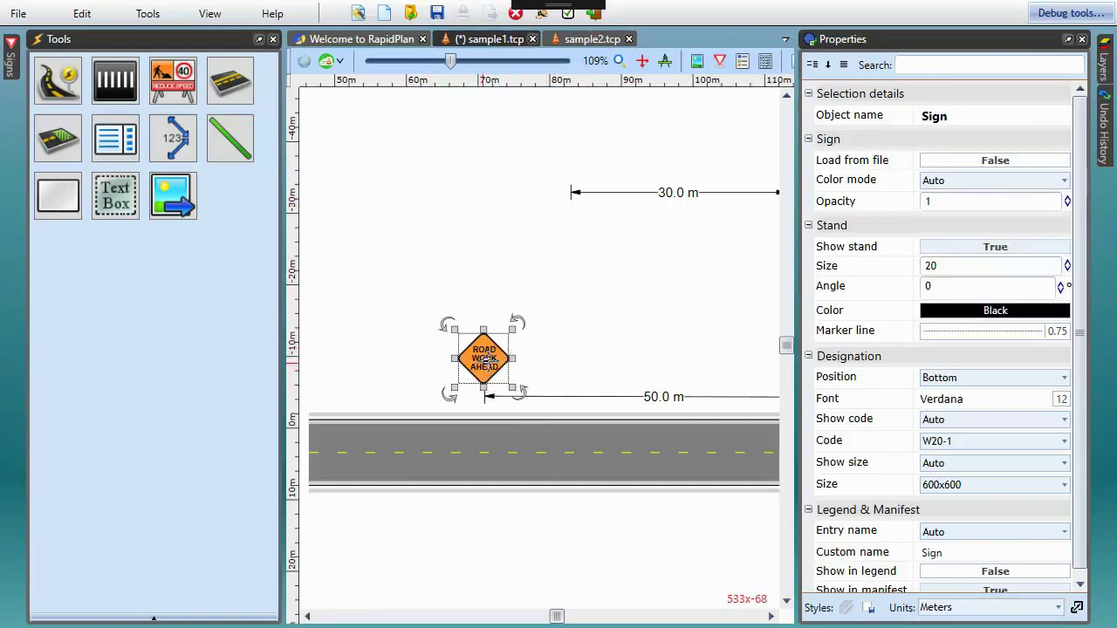
{"action": "mouse_move", "coordinate": [486, 358]}
{"action": "left_mouse_down"}
{"action": "mouse_move", "coordinate": [394, 317]}
{"action": "mouse_move", "coordinate": [384, 294]}
{"action": "mouse_move", "coordinate": [424, 282]}
{"action": "mouse_move", "coordinate": [420, 341]}
{"action": "left_mouse_up"}
{"action": "mouse_move", "coordinate": [485, 360]}
{"action": "left_mouse_down"}
{"action": "mouse_move", "coordinate": [443, 314]}
{"action": "mouse_move", "coordinate": [406, 380]}
{"action": "mouse_move", "coordinate": [511, 443]}
{"action": "mouse_move", "coordinate": [484, 429]}
{"action": "mouse_move", "coordinate": [435, 432]}
{"action": "left_mouse_up"}
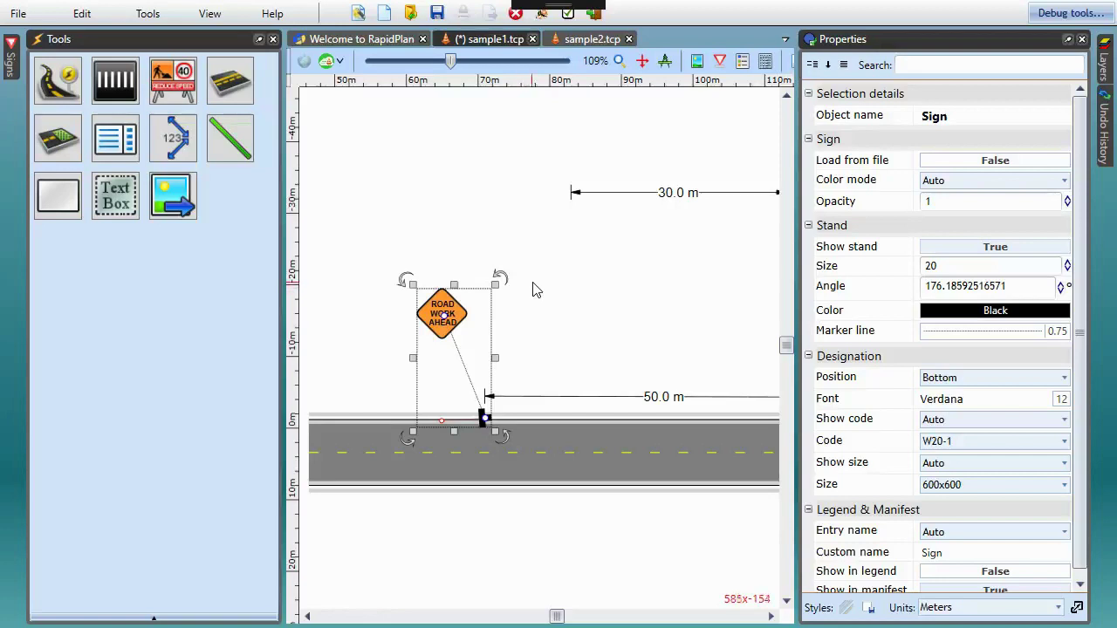
Step: Save the stand setup as the default sign style and place a truck warning sign above the road
{"action": "left_click", "coordinate": [875, 609]}
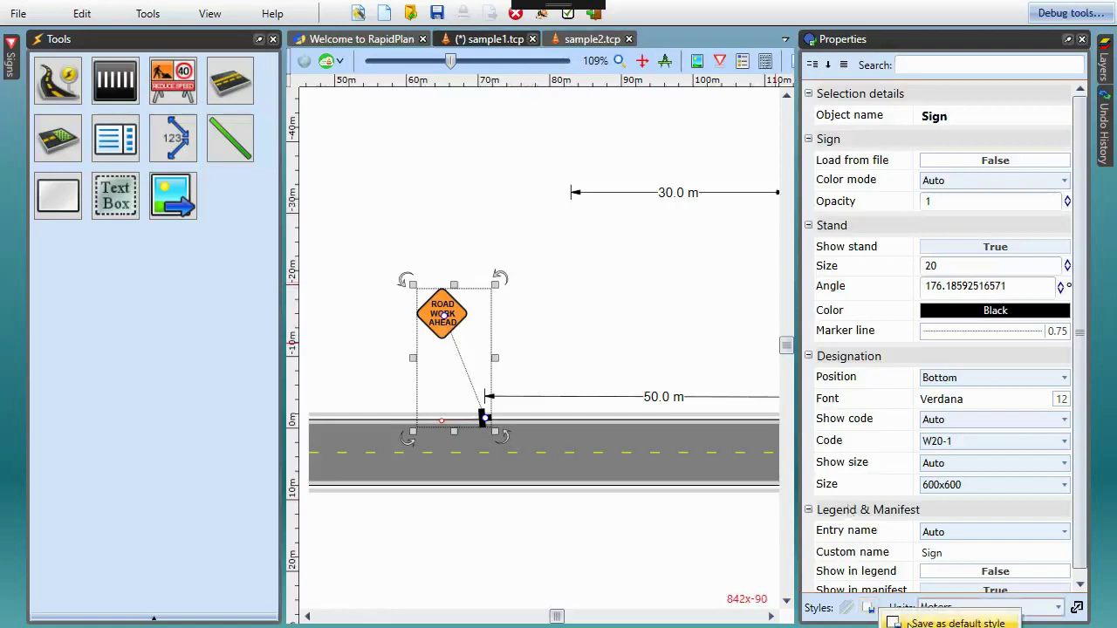
{"action": "left_click", "coordinate": [908, 623]}
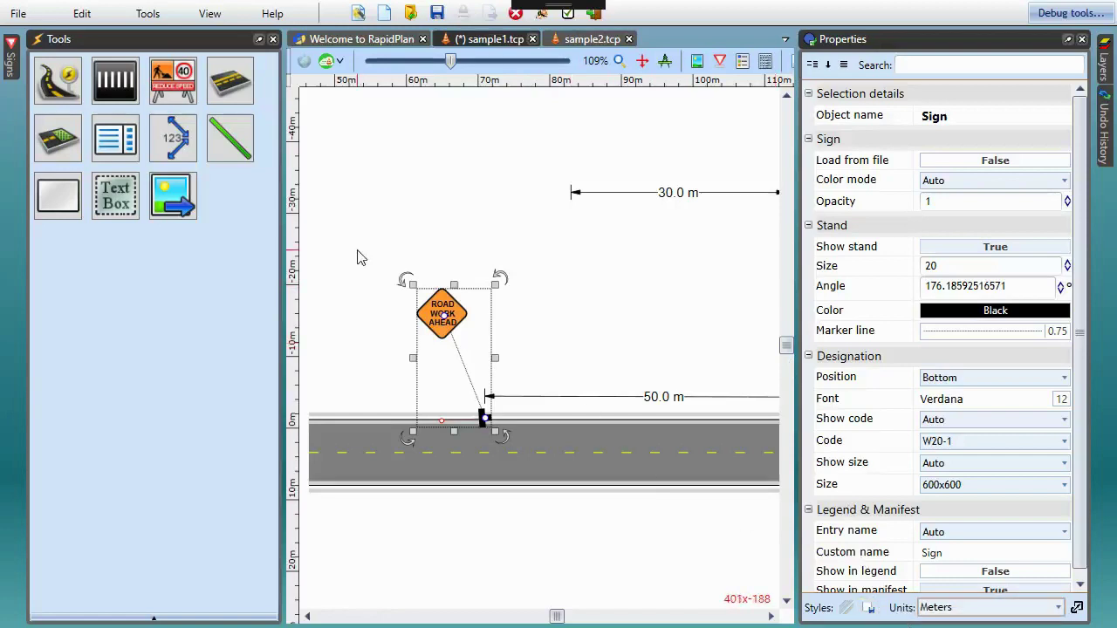
{"action": "left_click", "coordinate": [12, 55]}
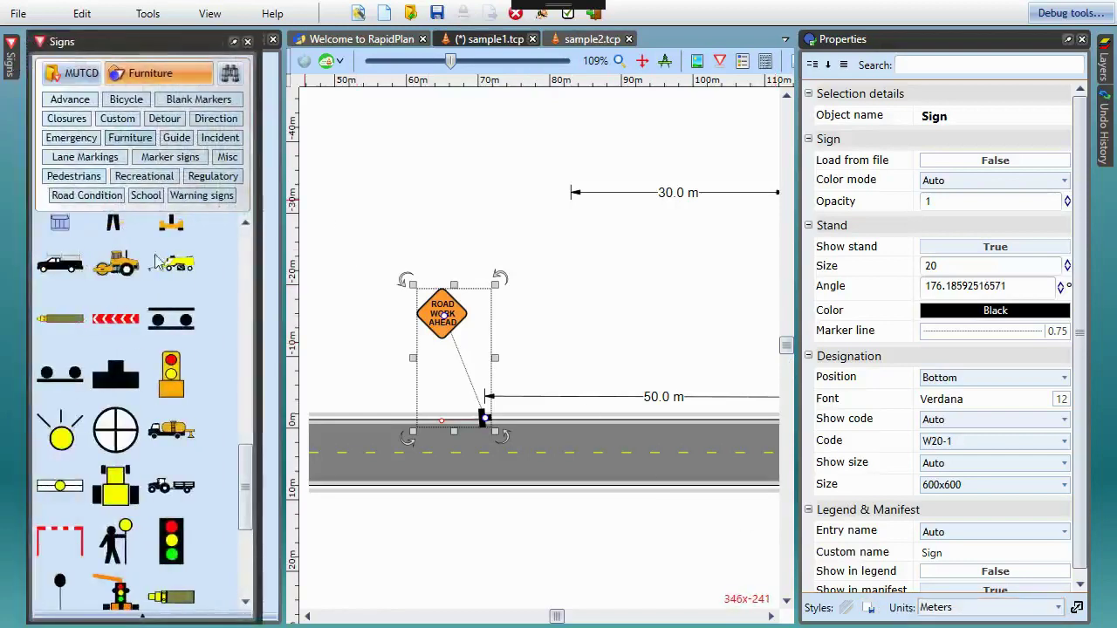
{"action": "left_click", "coordinate": [53, 102]}
{"action": "mouse_move", "coordinate": [116, 250]}
{"action": "left_mouse_down"}
{"action": "mouse_move", "coordinate": [214, 301]}
{"action": "mouse_move", "coordinate": [571, 277]}
{"action": "mouse_move", "coordinate": [524, 250]}
{"action": "mouse_move", "coordinate": [544, 308]}
{"action": "mouse_move", "coordinate": [607, 340]}
{"action": "mouse_move", "coordinate": [637, 319]}
{"action": "mouse_move", "coordinate": [628, 353]}
{"action": "mouse_move", "coordinate": [488, 393]}
{"action": "mouse_move", "coordinate": [397, 182]}
{"action": "mouse_move", "coordinate": [417, 172]}
{"action": "mouse_move", "coordinate": [374, 264]}
{"action": "left_mouse_up"}
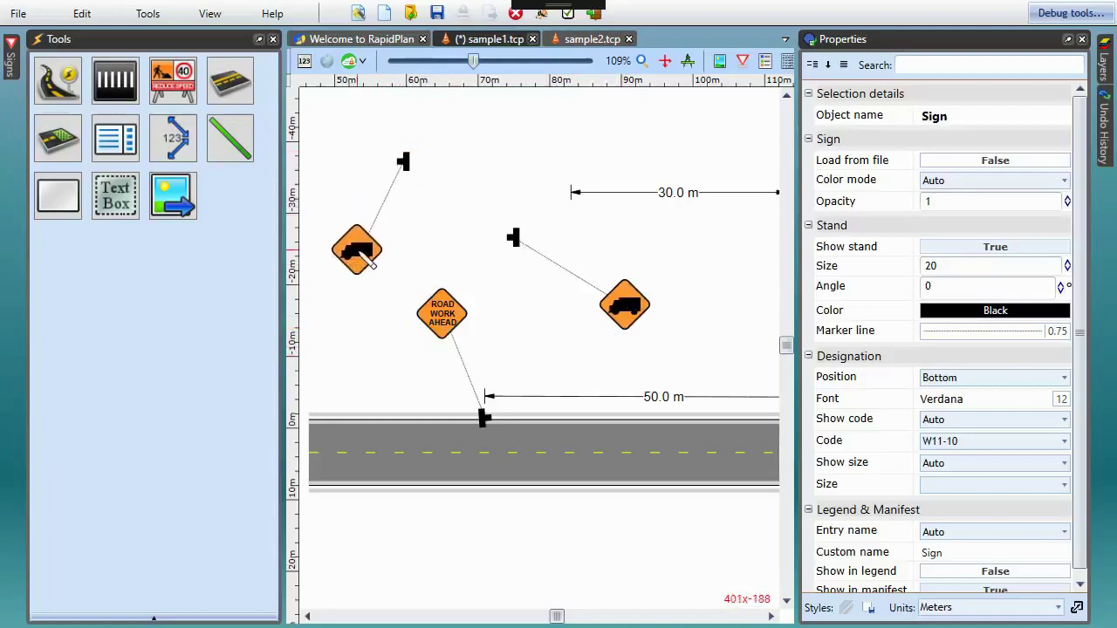
Step: Rotate the copied truck sign's stand to about 5.43°
{"action": "left_click", "coordinate": [439, 252]}
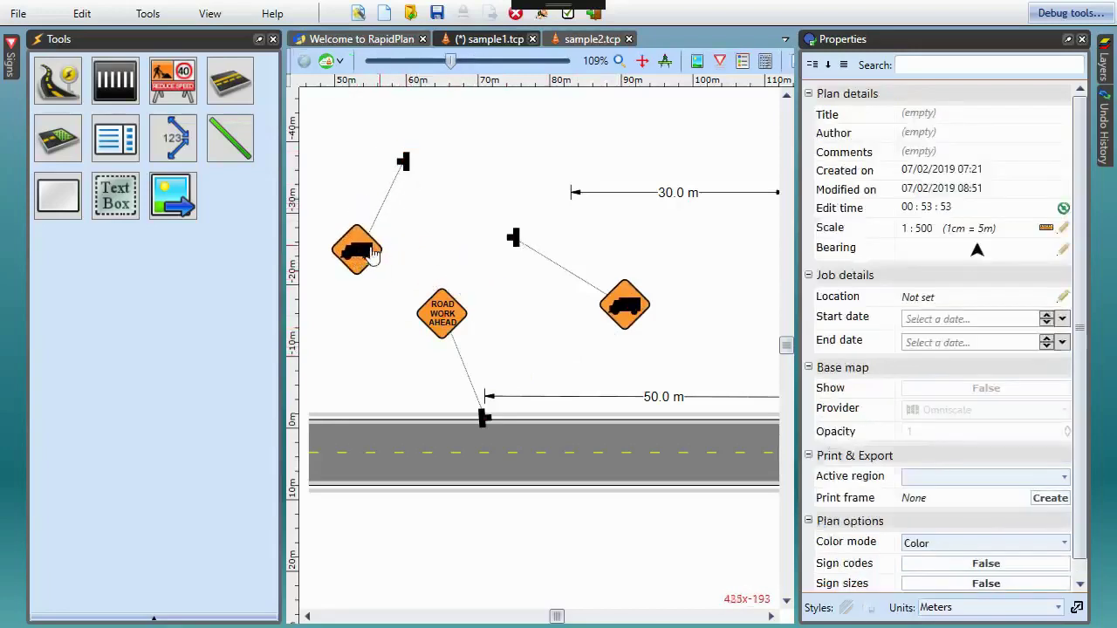
{"action": "left_click", "coordinate": [399, 182]}
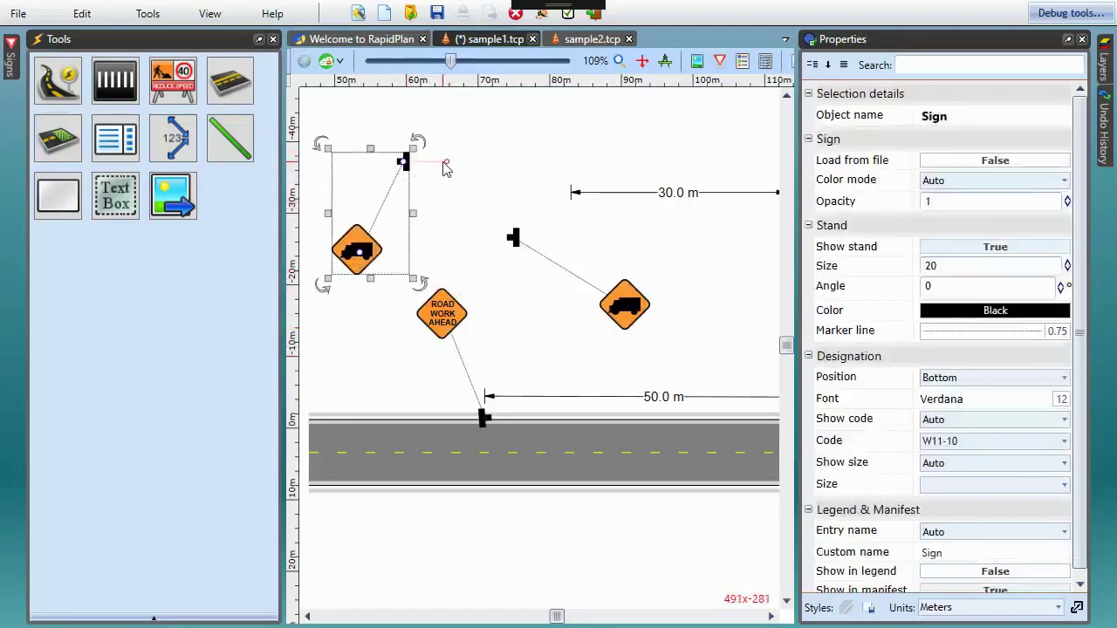
{"action": "mouse_move", "coordinate": [447, 163]}
{"action": "left_mouse_down"}
{"action": "mouse_move", "coordinate": [462, 161]}
{"action": "mouse_move", "coordinate": [458, 170]}
{"action": "left_mouse_up"}
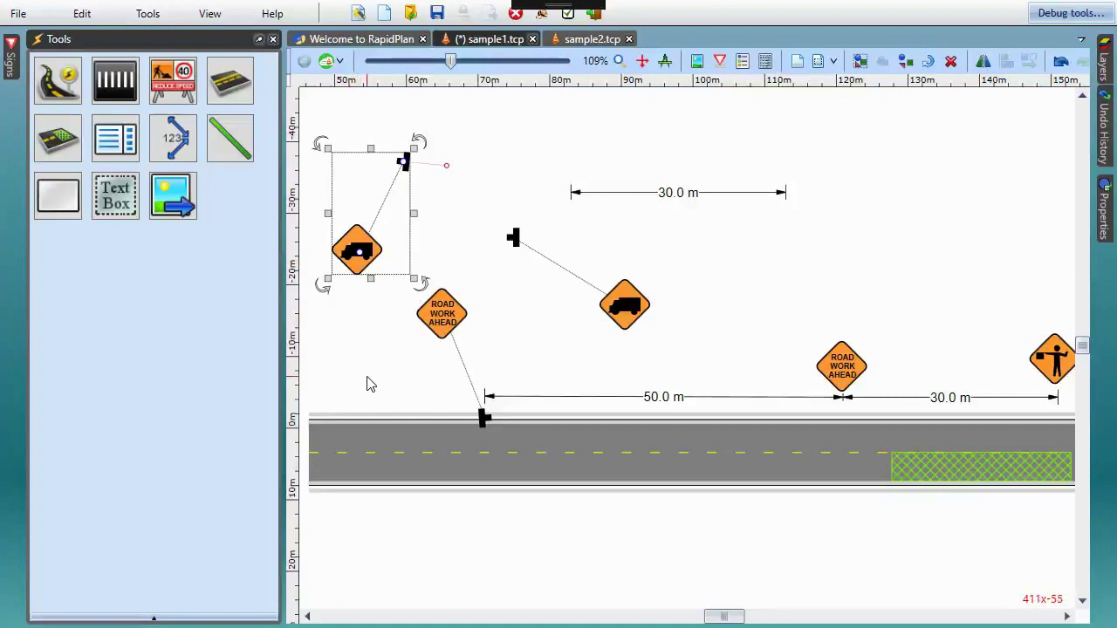
Step: Select the straight road and bring up its right-click editing menu
{"action": "left_click", "coordinate": [393, 460]}
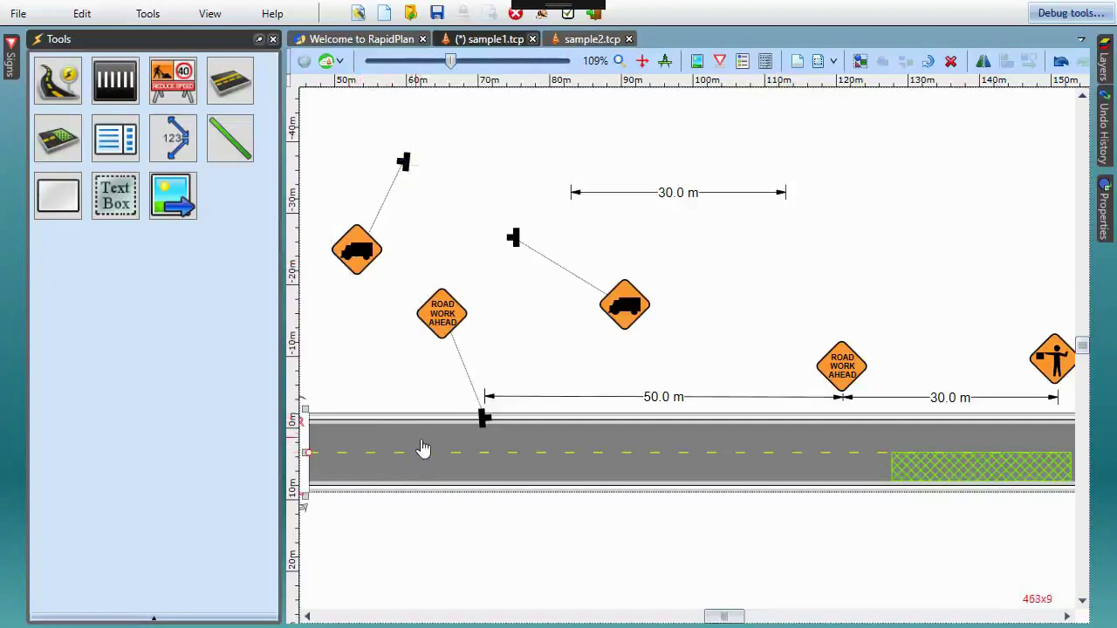
{"action": "mouse_move", "coordinate": [1104, 205]}
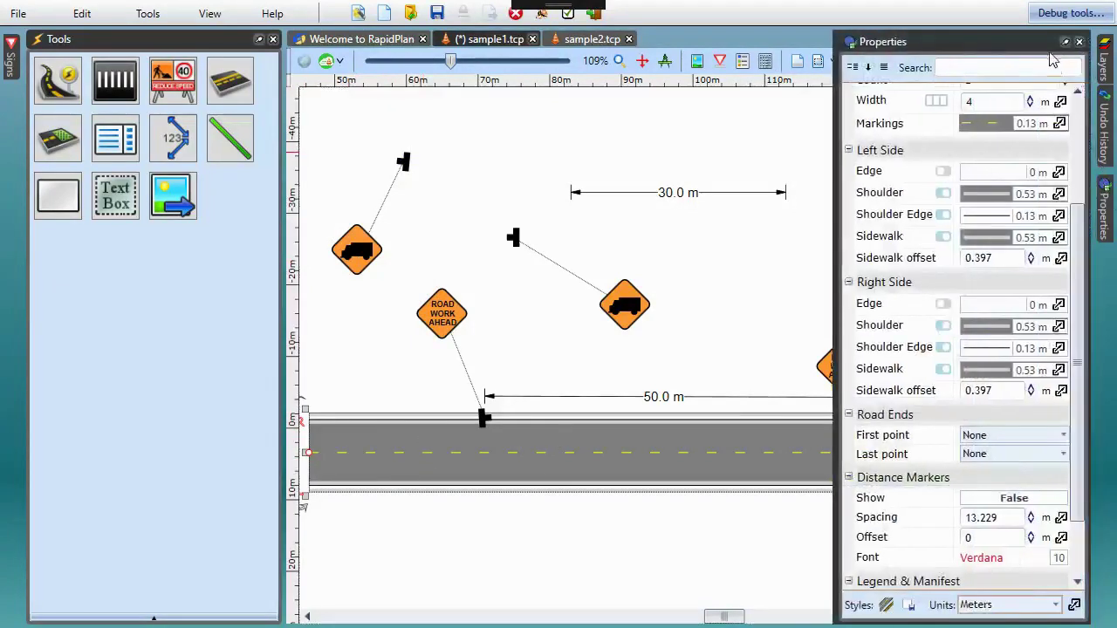
{"action": "left_click", "coordinate": [1065, 43]}
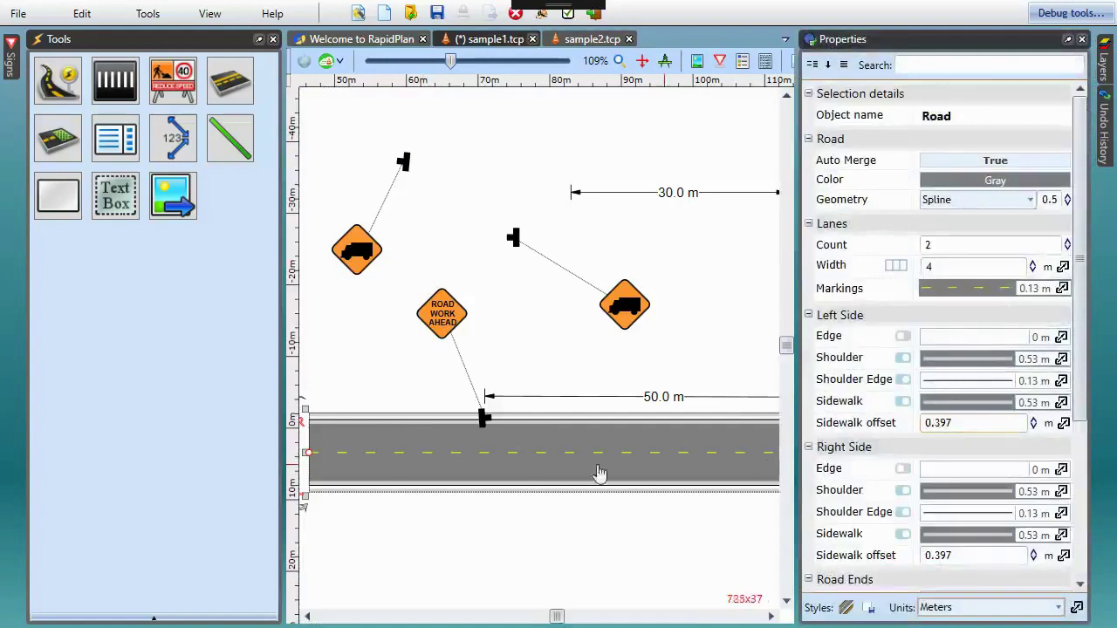
{"action": "left_click", "coordinate": [1067, 40]}
{"action": "right_click", "coordinate": [417, 446]}
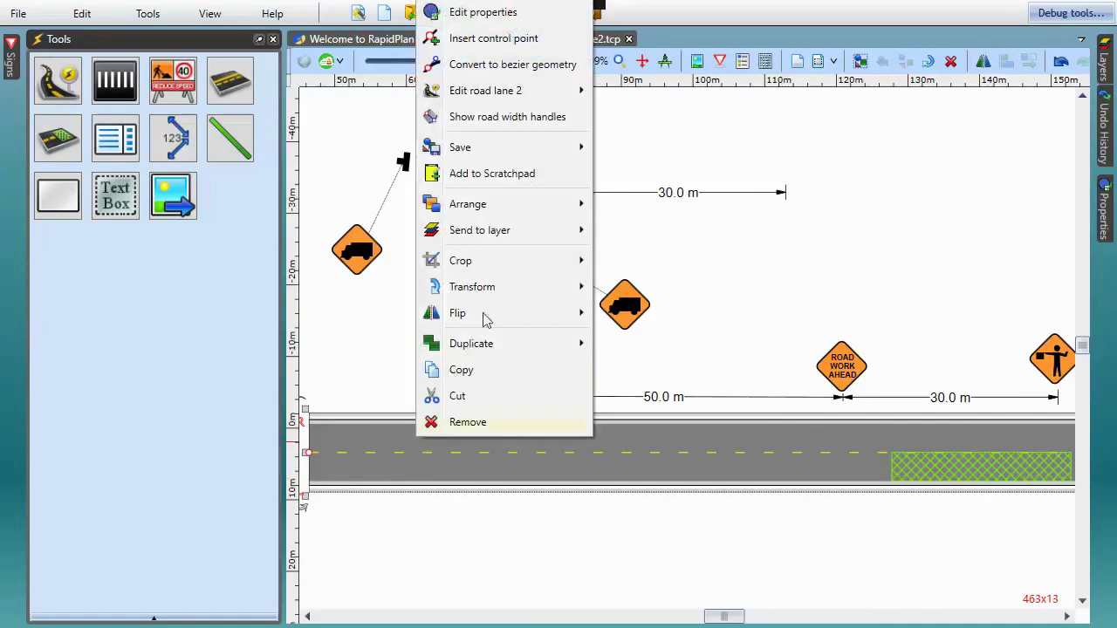
Step: Show the road width handles and drag them up to widen the upper sidewalk and shoulder
{"action": "left_click", "coordinate": [543, 121]}
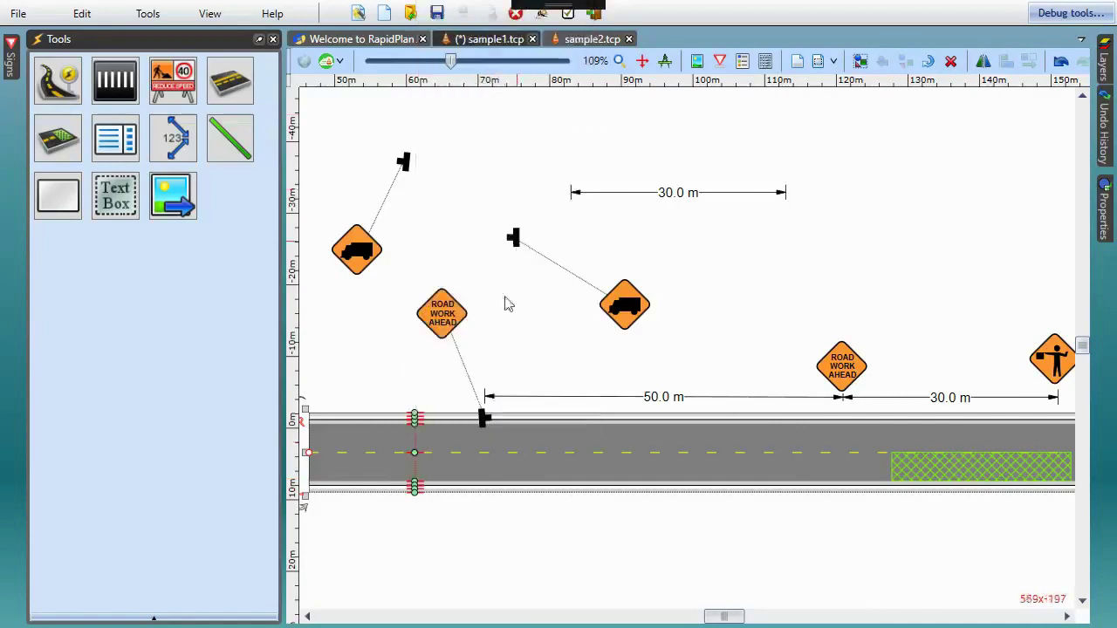
{"action": "scroll", "coordinate": [404, 488], "scroll_direction": "up", "scroll_amount": 3}
{"action": "scroll", "coordinate": [402, 489], "scroll_direction": "up", "scroll_amount": 4}
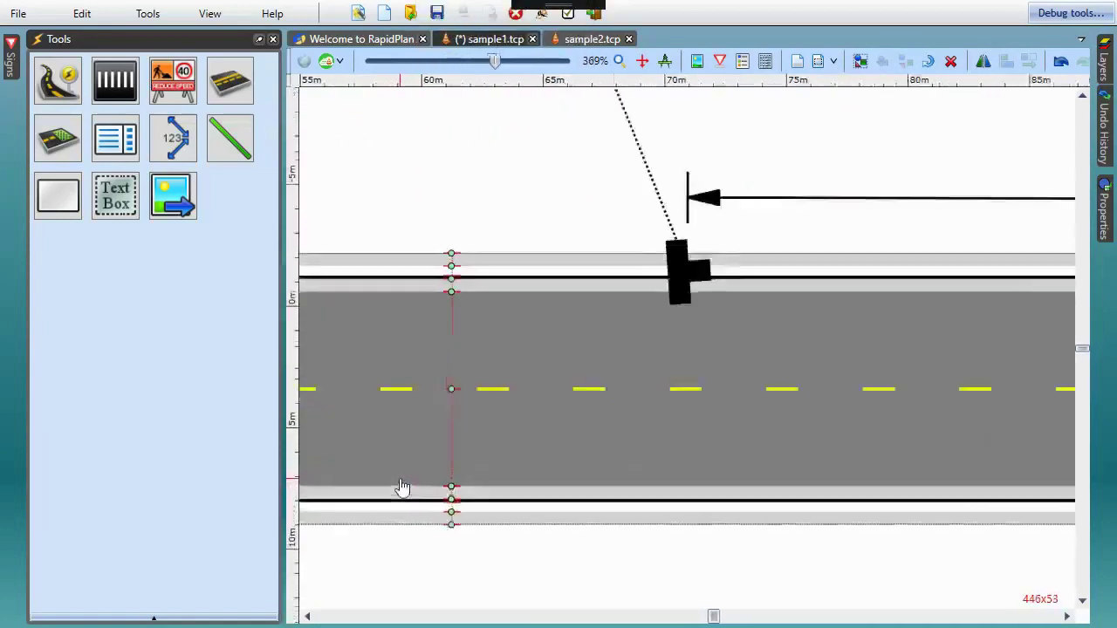
{"action": "left_click_drag", "start_coordinate": [457, 379], "coordinate": [456, 315]}
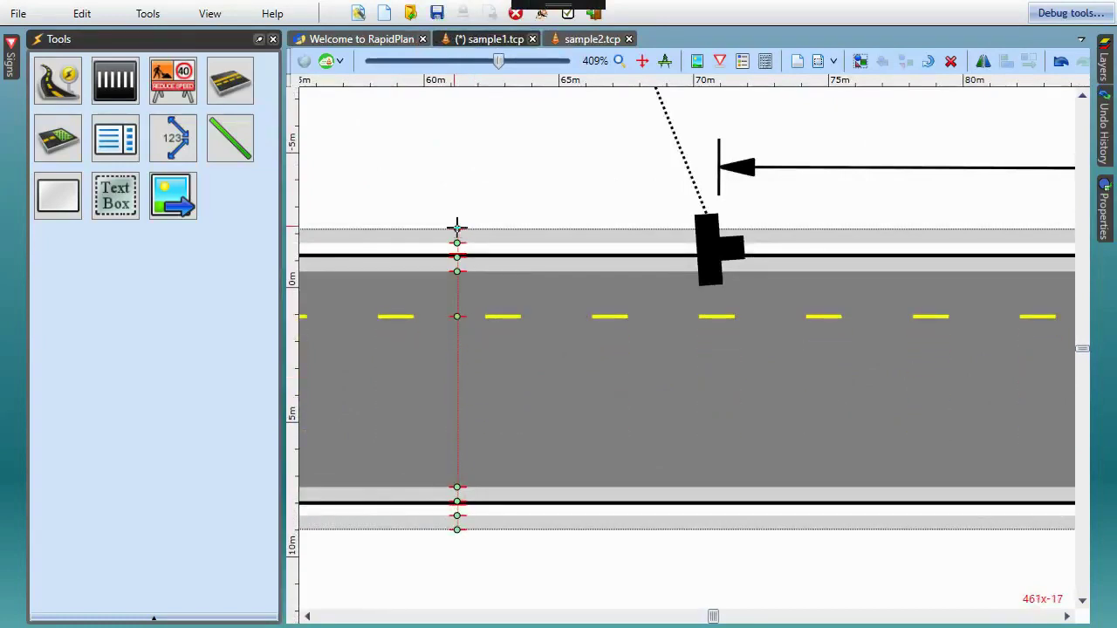
{"action": "left_click_drag", "start_coordinate": [456, 227], "coordinate": [456, 191]}
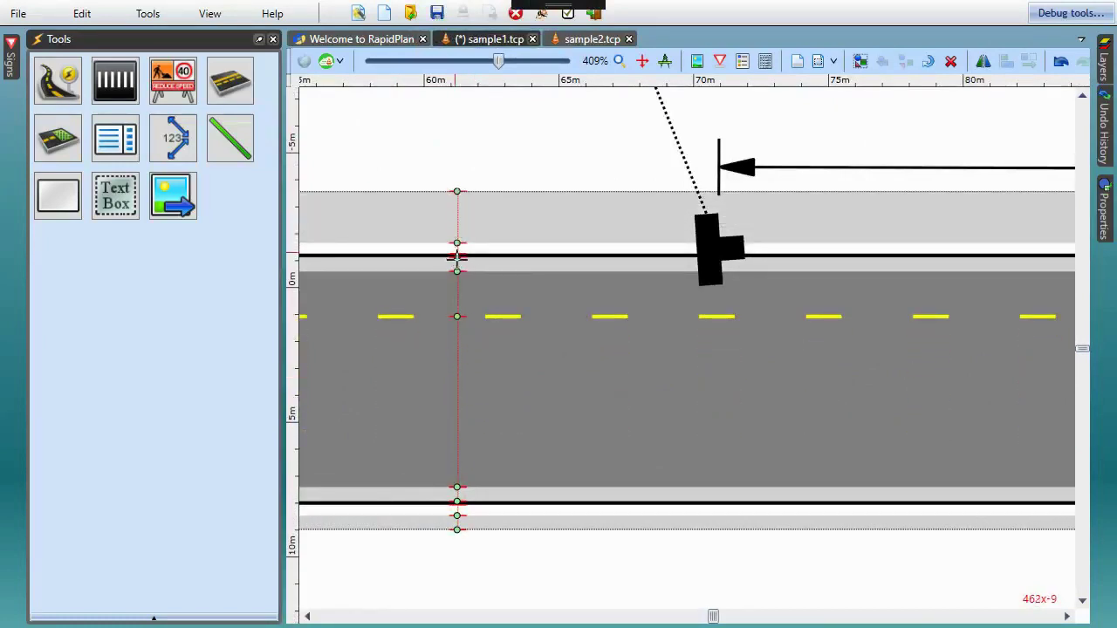
{"action": "left_click_drag", "start_coordinate": [456, 256], "coordinate": [456, 228]}
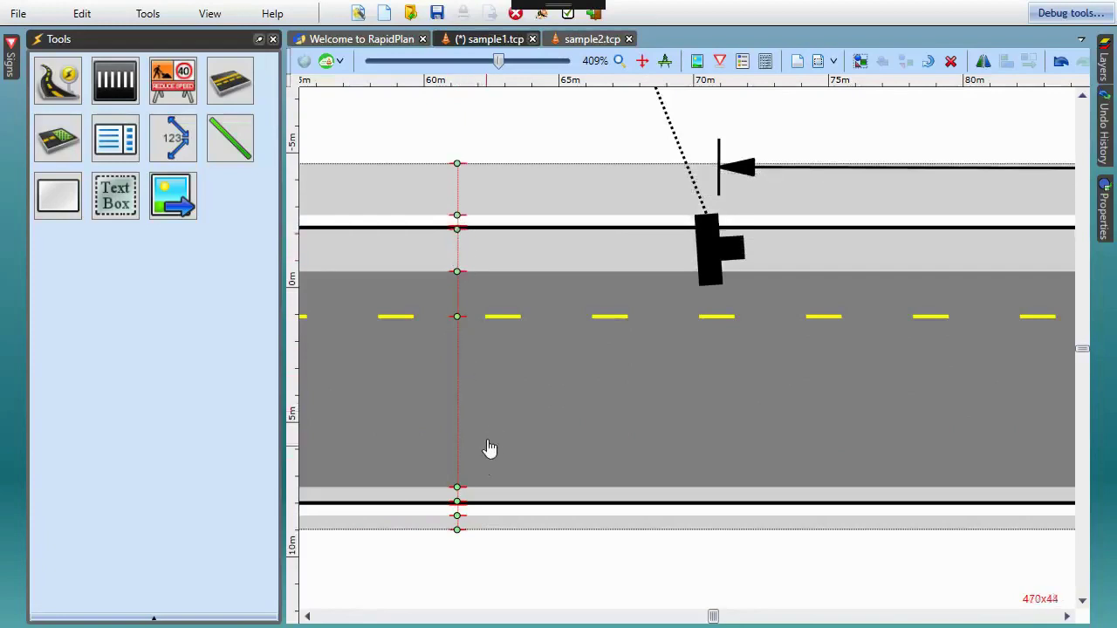
Step: Slide the width cross-section along the road to near the 90 m mark
{"action": "scroll", "coordinate": [511, 410], "scroll_direction": "down", "scroll_amount": 4}
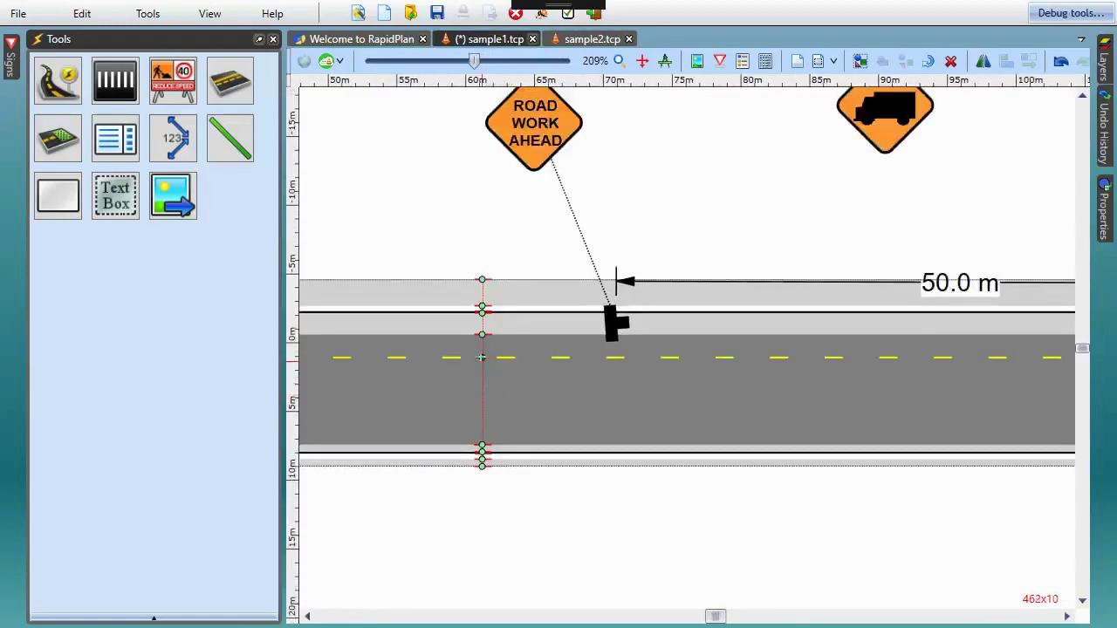
{"action": "scroll", "coordinate": [493, 390], "scroll_direction": "down", "scroll_amount": 1}
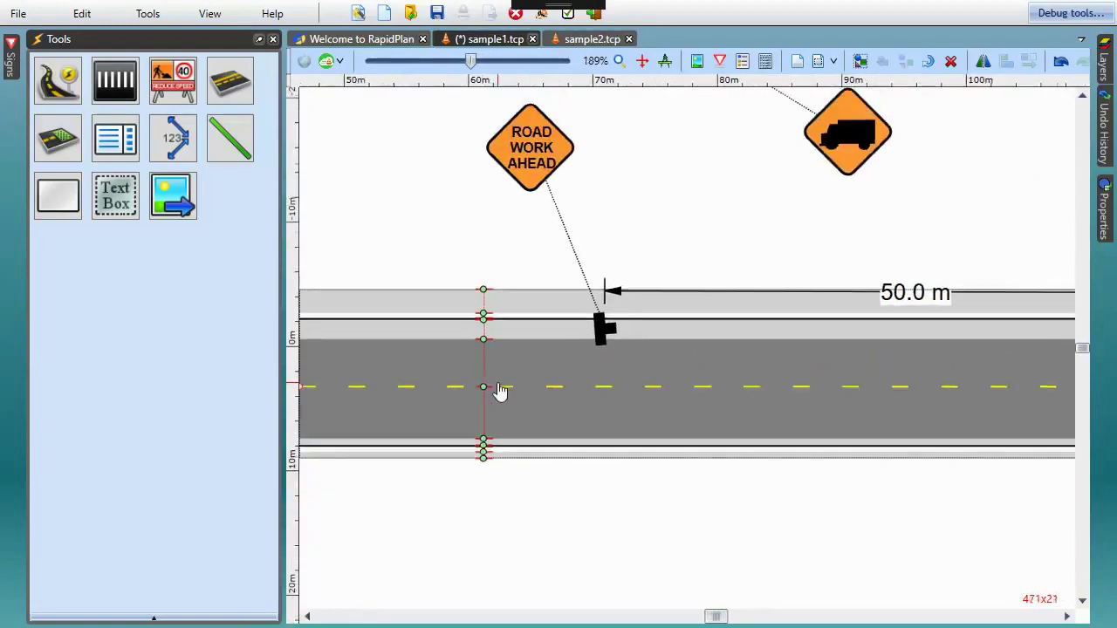
{"action": "left_click", "coordinate": [381, 386]}
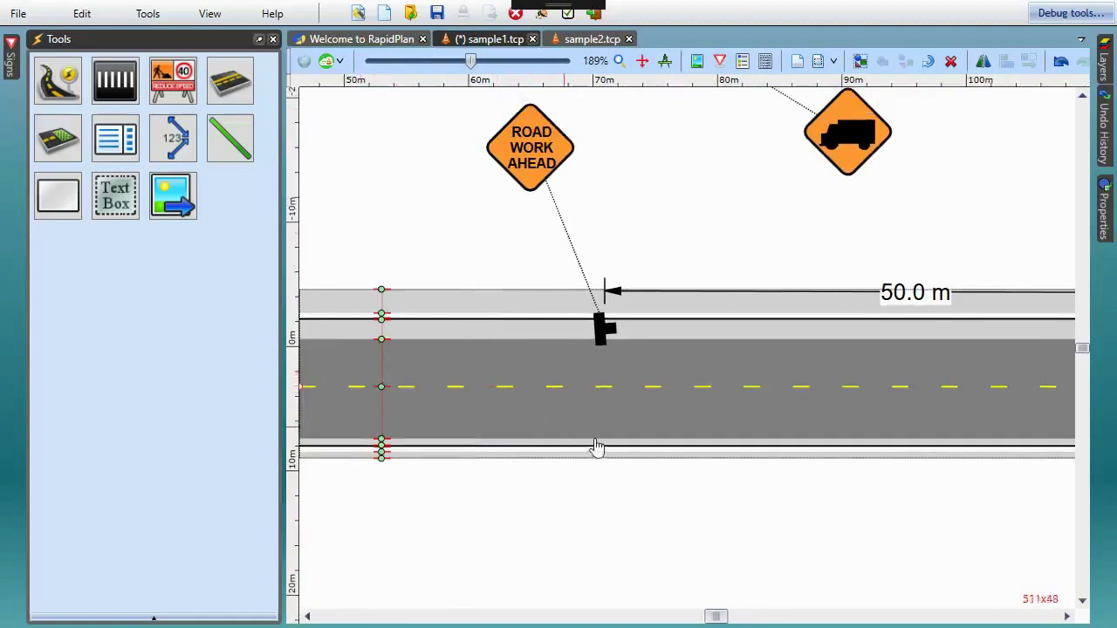
{"action": "left_click", "coordinate": [846, 387]}
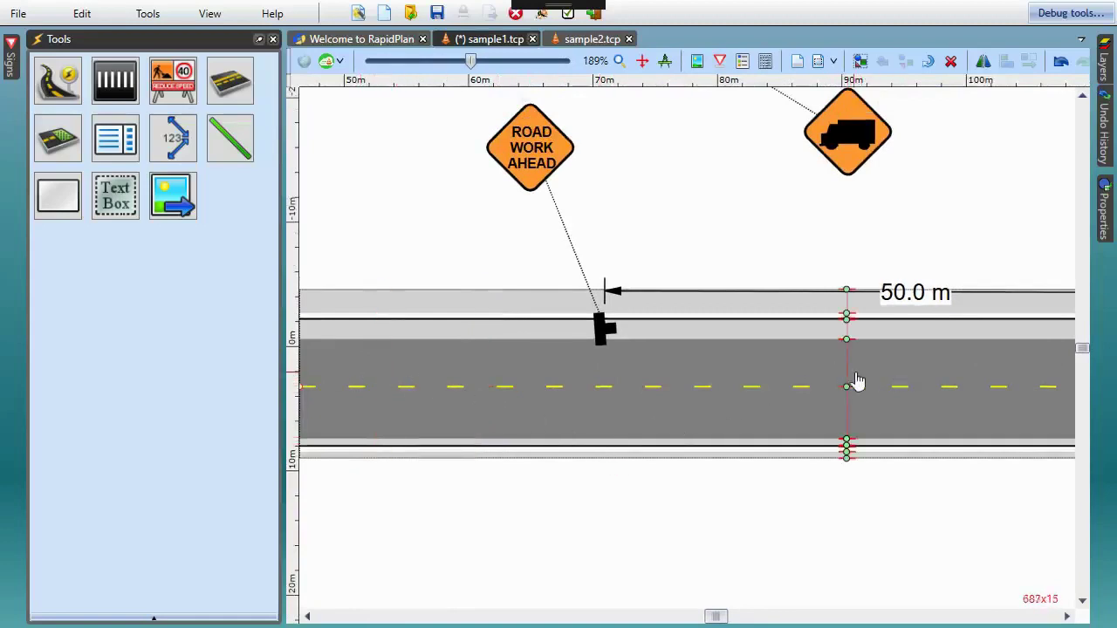
{"action": "scroll", "coordinate": [660, 381], "scroll_direction": "down", "scroll_amount": 7}
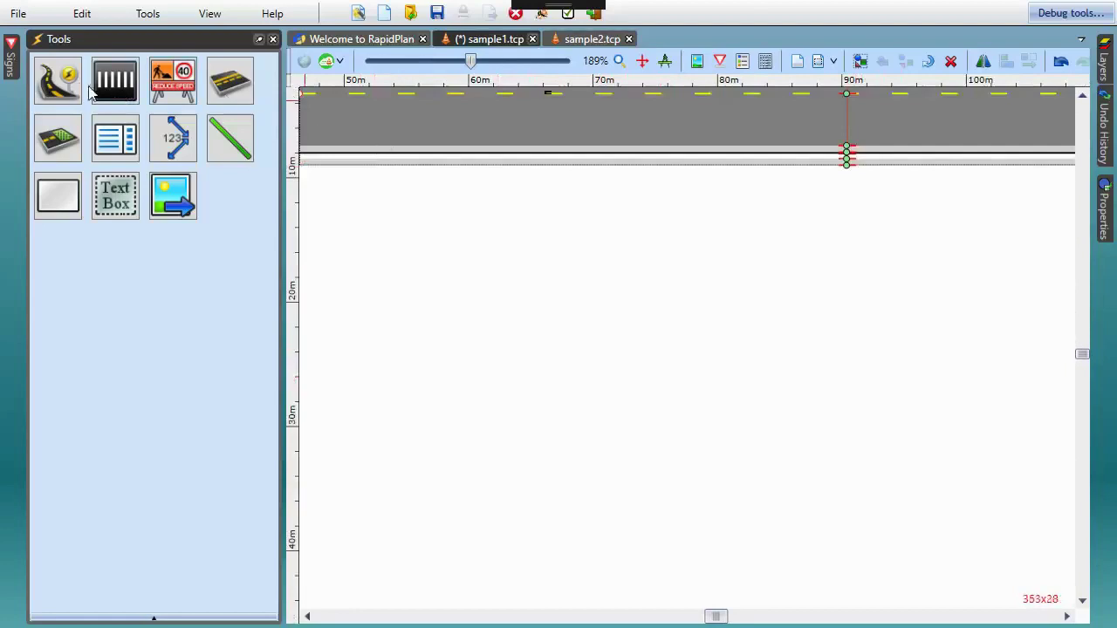
Step: Place a roundabout below the straight road and drag out its outer rim and dashed lane ring
{"action": "left_click", "coordinate": [57, 87]}
{"action": "left_click", "coordinate": [101, 192]}
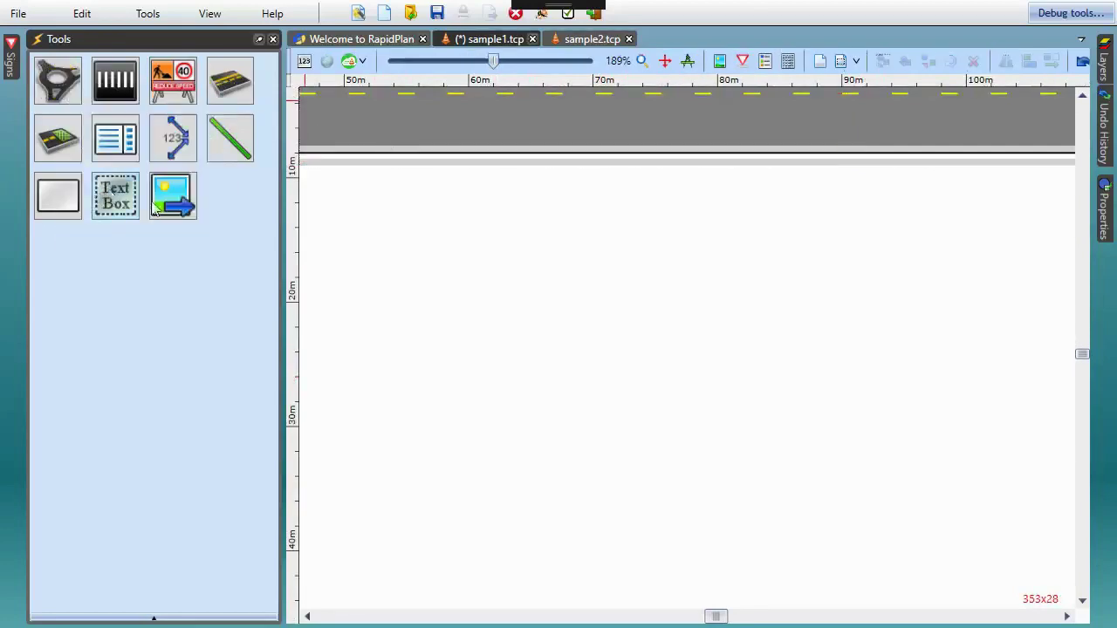
{"action": "left_click", "coordinate": [534, 356]}
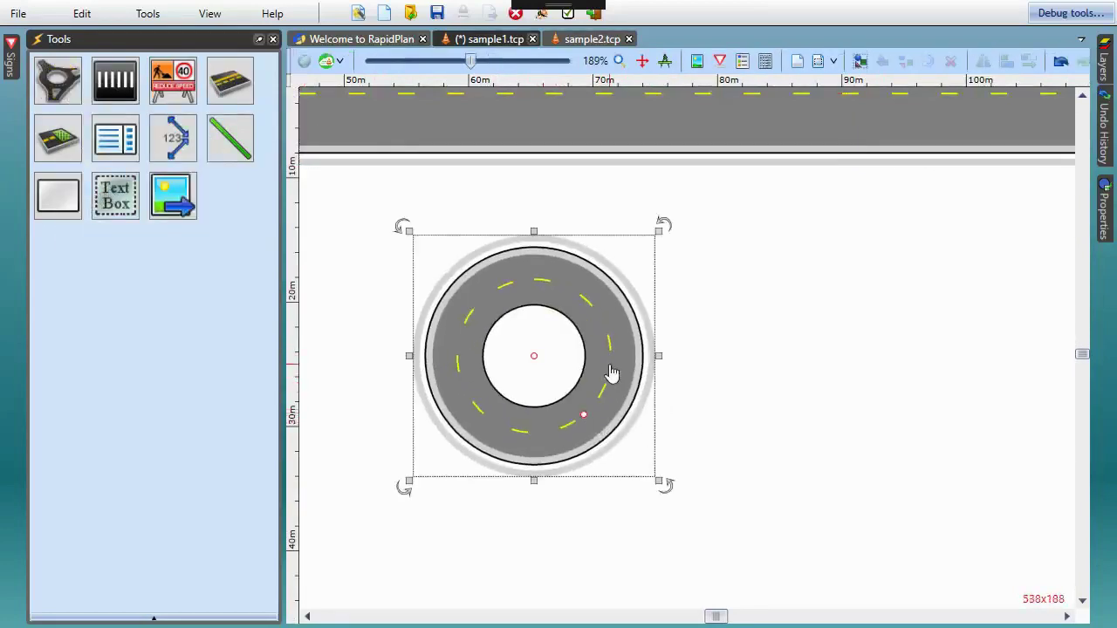
{"action": "mouse_move", "coordinate": [636, 307]}
{"action": "mouse_move", "coordinate": [641, 316]}
{"action": "left_mouse_down"}
{"action": "mouse_move", "coordinate": [638, 300]}
{"action": "mouse_move", "coordinate": [654, 298]}
{"action": "left_mouse_up"}
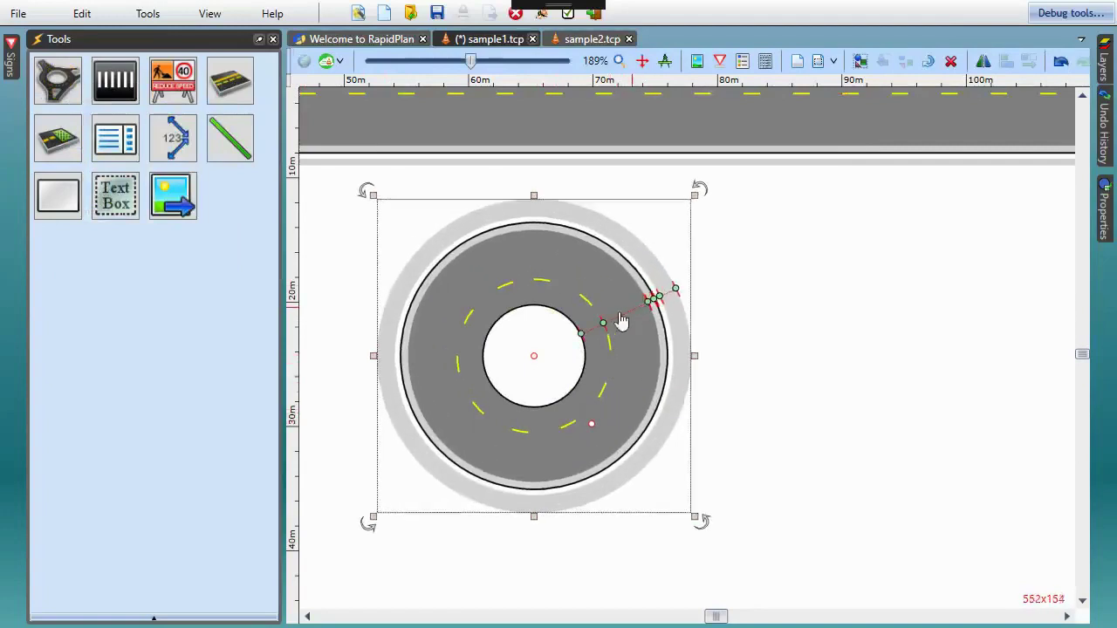
{"action": "left_click_drag", "start_coordinate": [603, 324], "coordinate": [617, 316]}
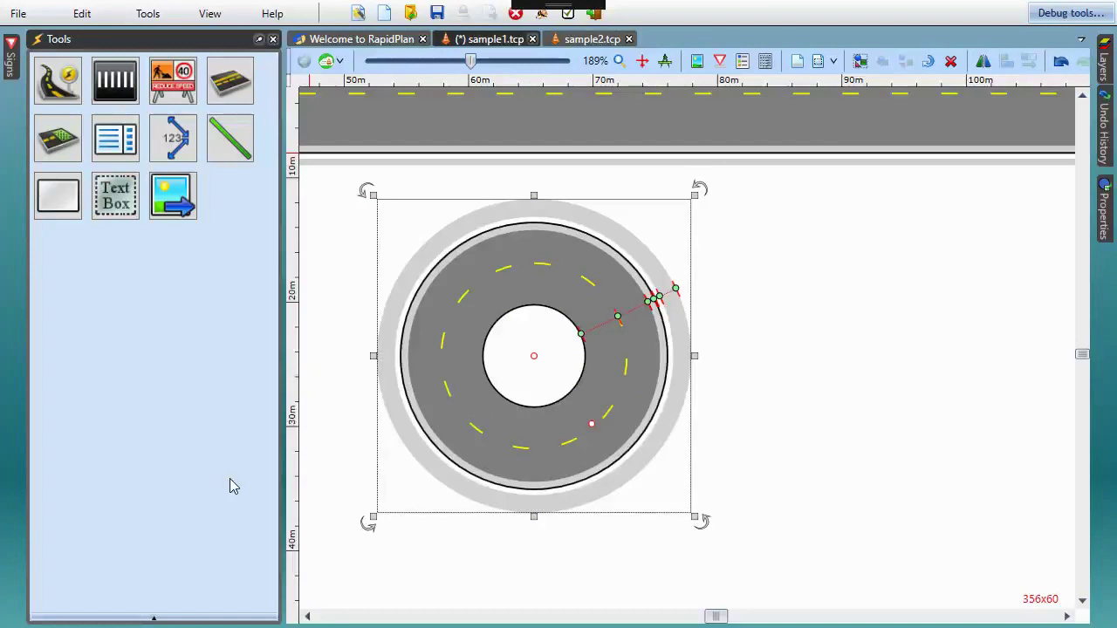
Step: Switch to the sample2.tcp interchange plan and open the print settings with page preview
{"action": "left_click", "coordinate": [578, 39]}
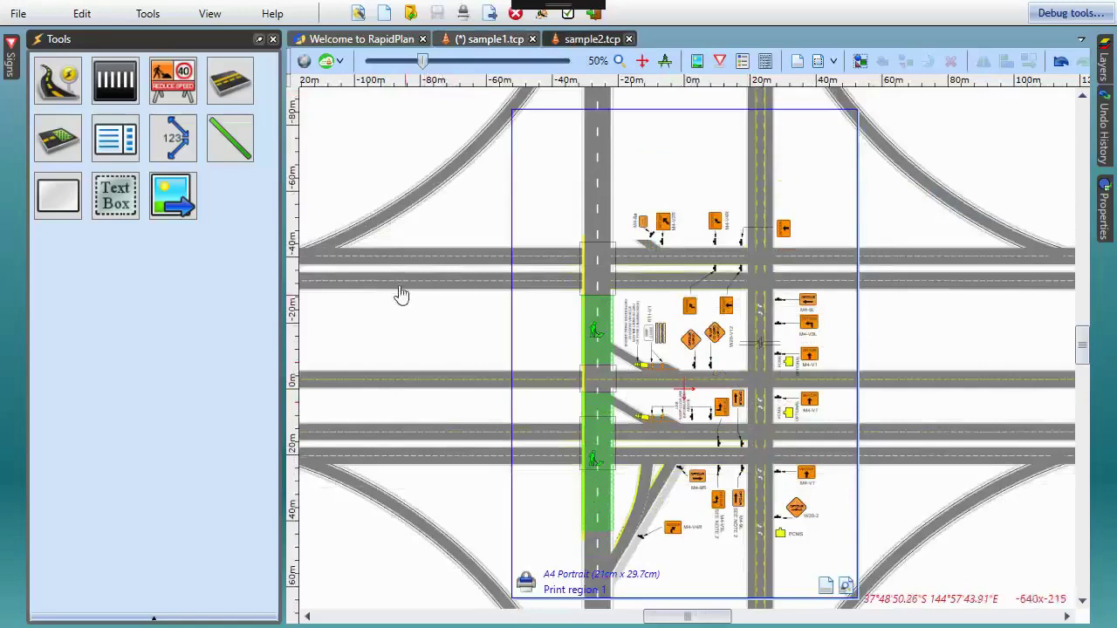
{"action": "left_click", "coordinate": [17, 13]}
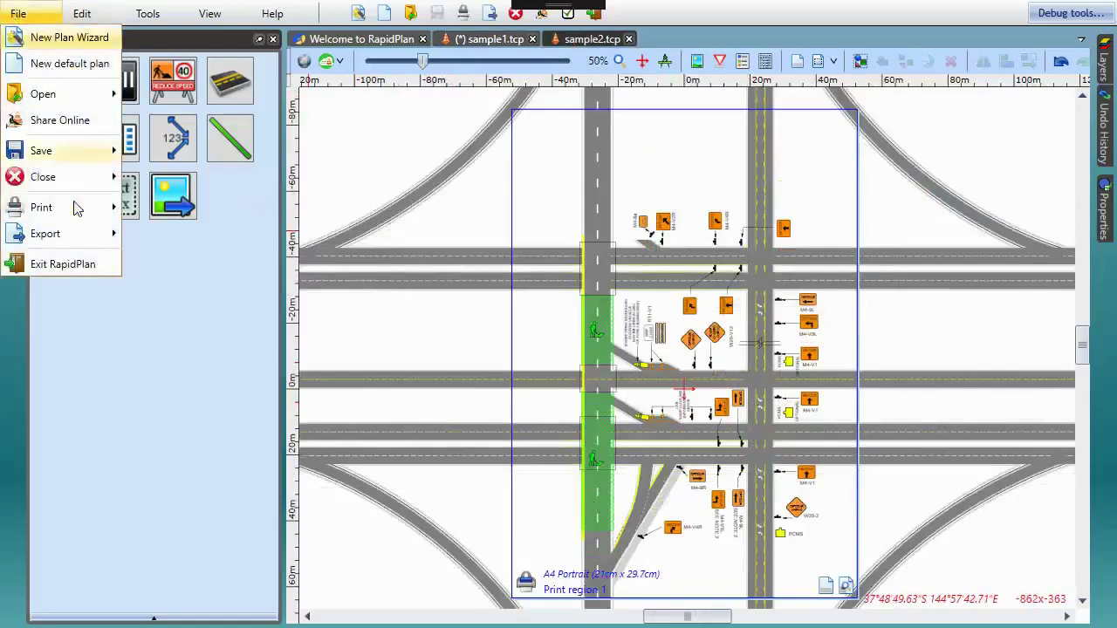
{"action": "mouse_move", "coordinate": [76, 207]}
{"action": "left_click", "coordinate": [170, 237]}
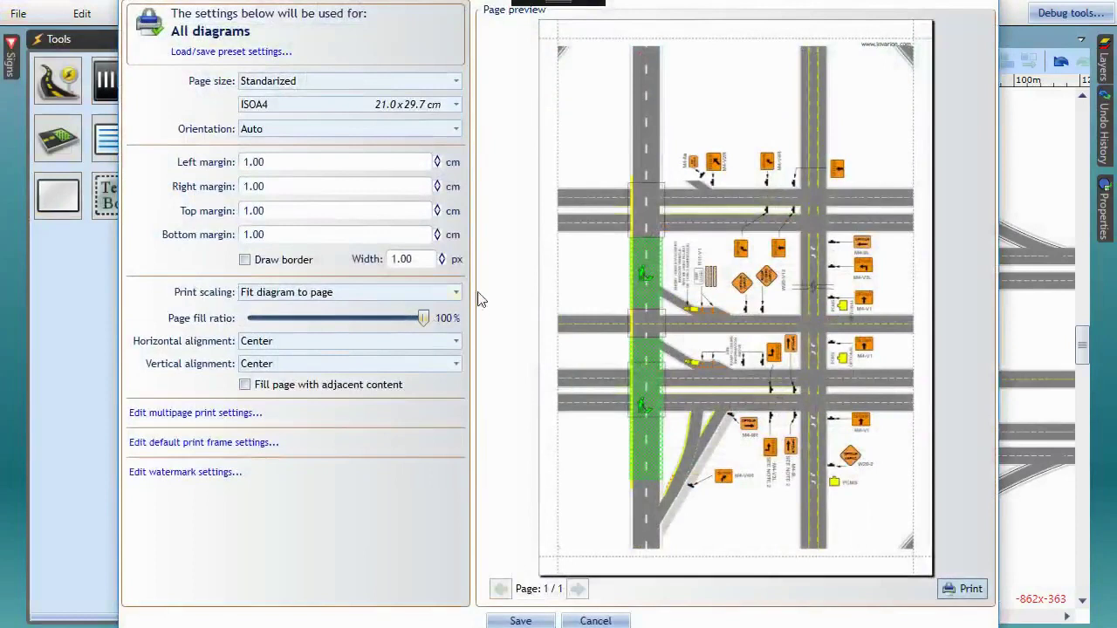
Step: Set printing to a fixed scale, trying 1 : 500 and then 1 : 200
{"action": "left_click", "coordinate": [457, 294]}
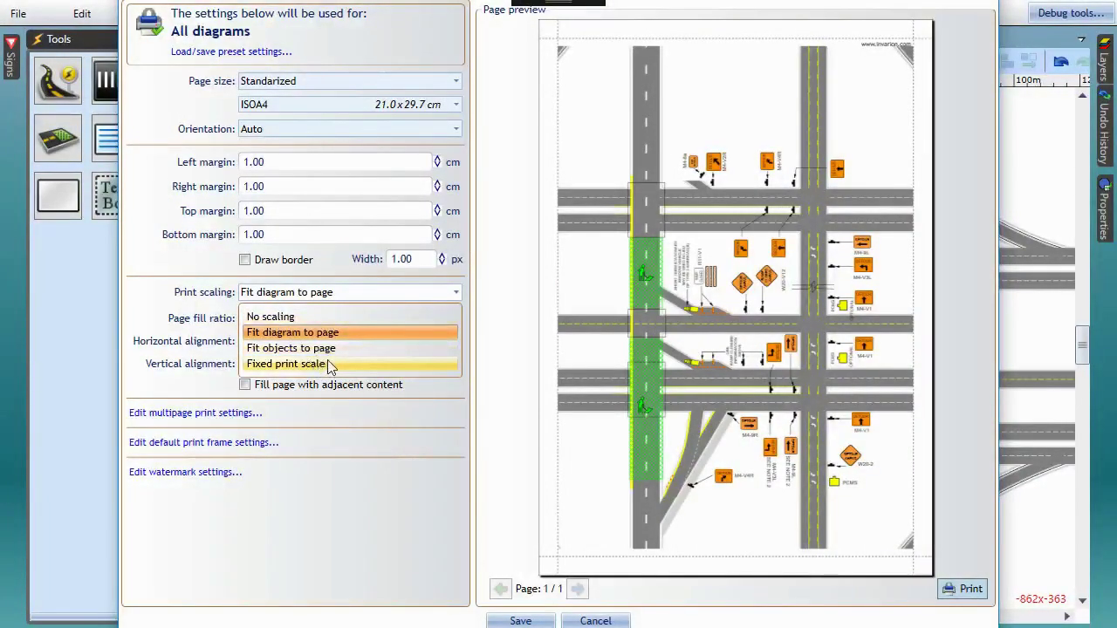
{"action": "left_click", "coordinate": [329, 366]}
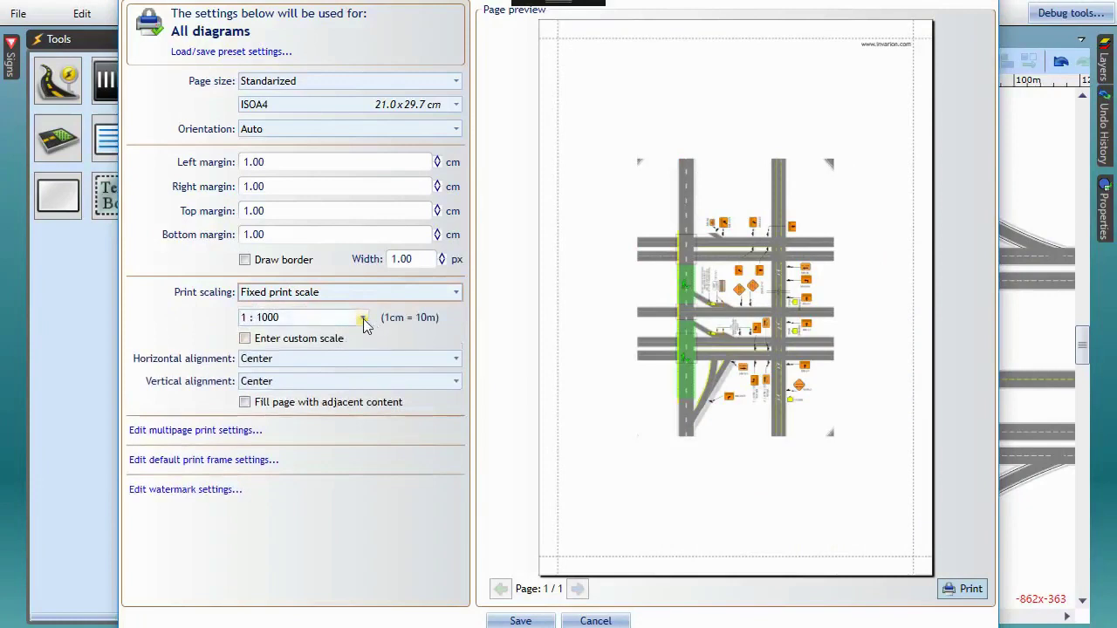
{"action": "left_click", "coordinate": [362, 319]}
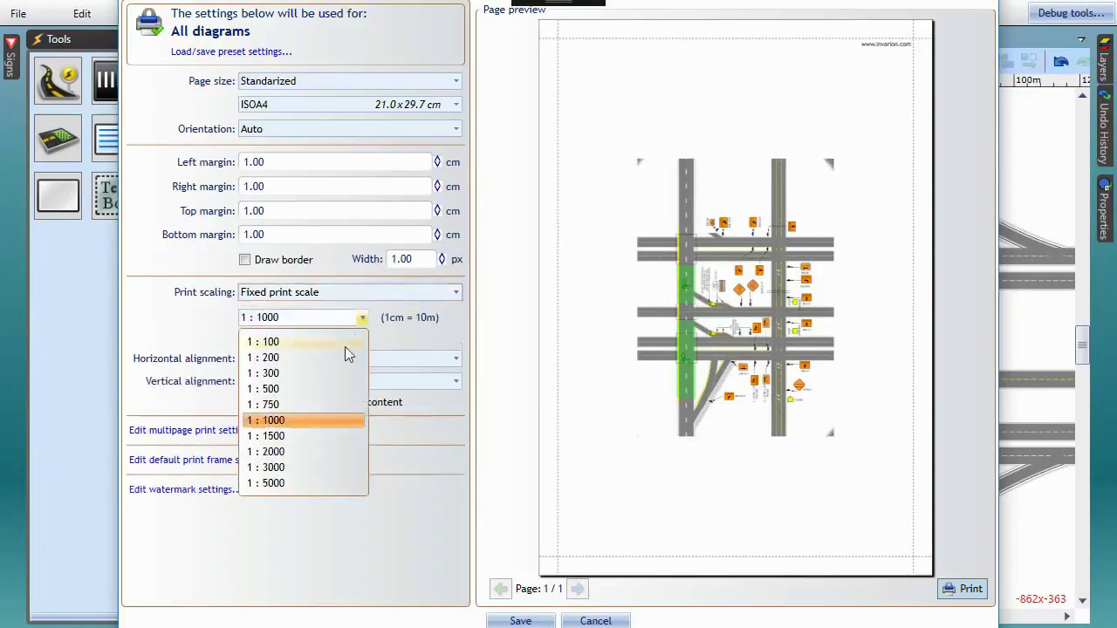
{"action": "left_click", "coordinate": [288, 389]}
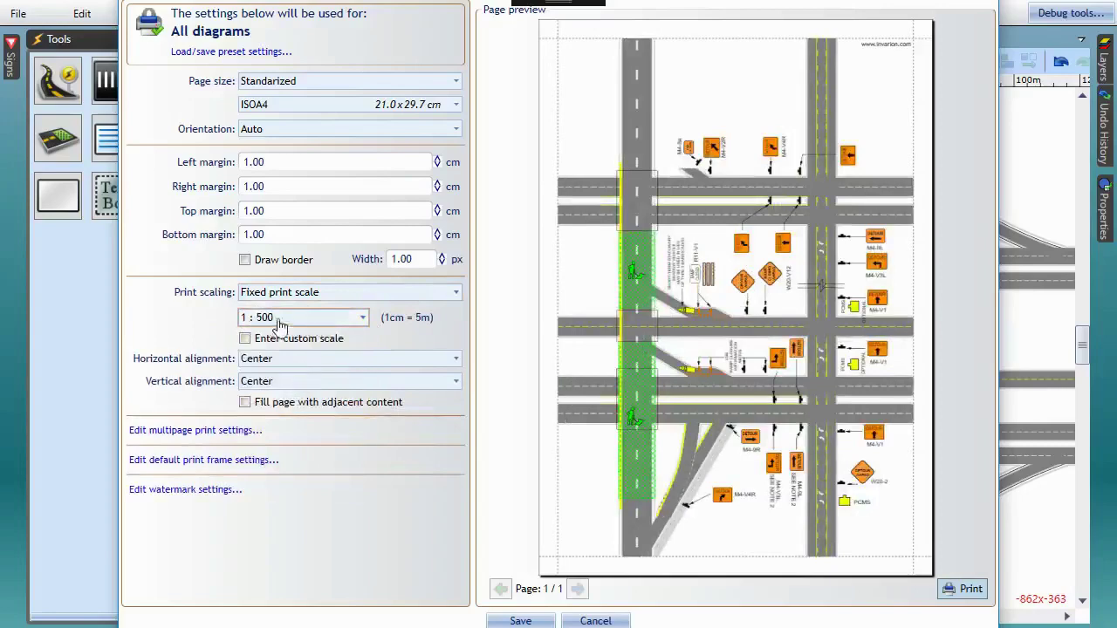
{"action": "left_click", "coordinate": [362, 319]}
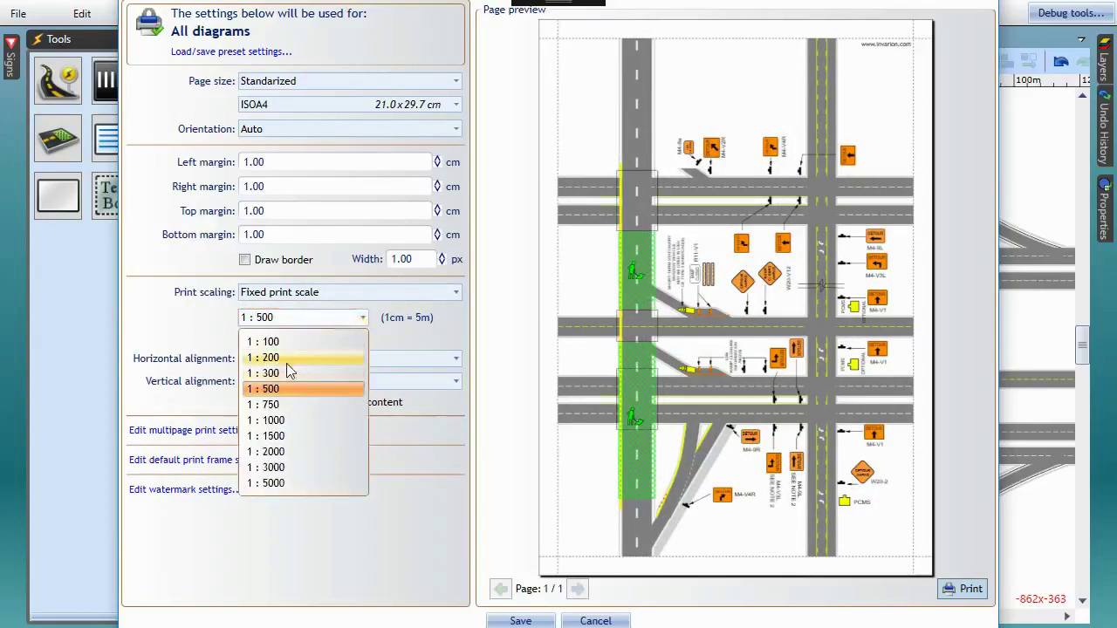
{"action": "left_click", "coordinate": [278, 357]}
Step: Reselect the preset 1 : 200 scale and scroll the scale list down to 1 : 1000
{"action": "scroll", "coordinate": [339, 320], "scroll_direction": "down", "scroll_amount": 4}
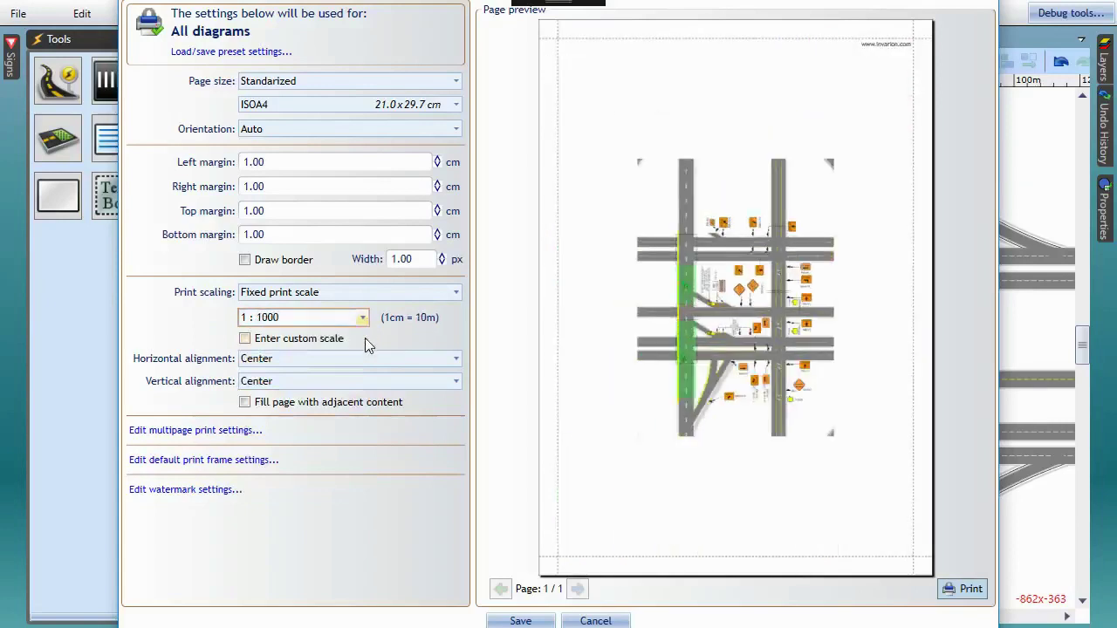
{"action": "left_click", "coordinate": [320, 340]}
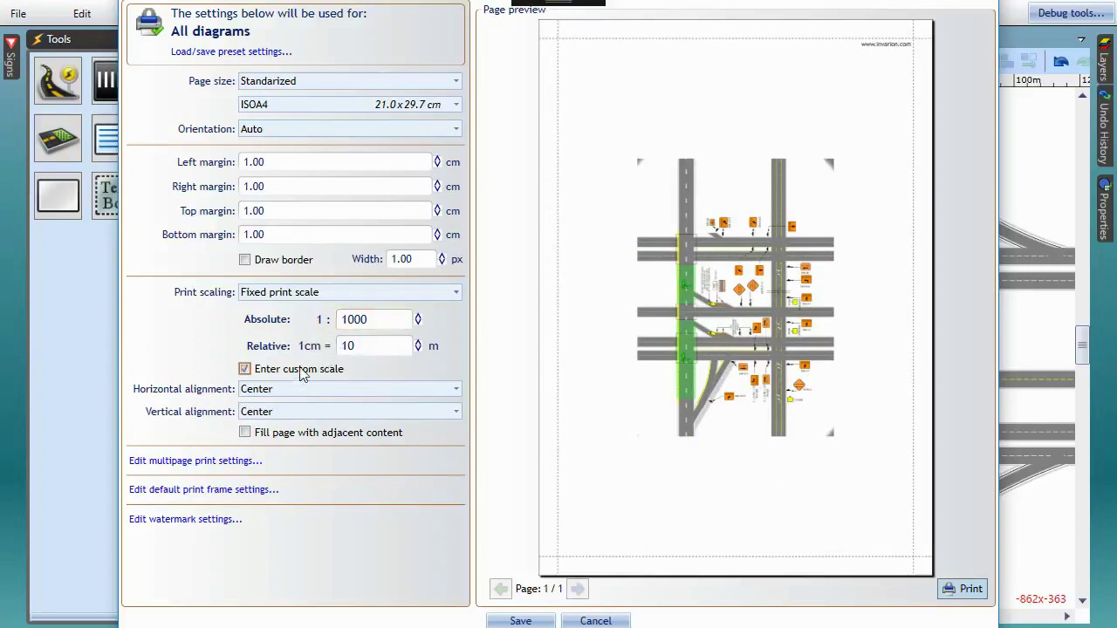
{"action": "left_click", "coordinate": [301, 372]}
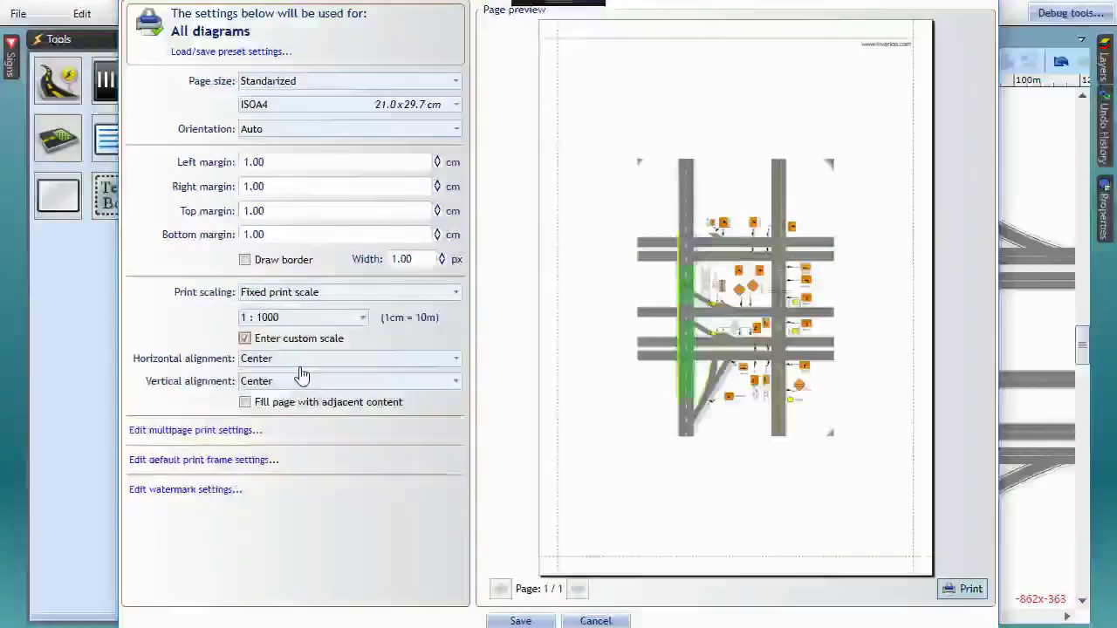
{"action": "left_click", "coordinate": [362, 319]}
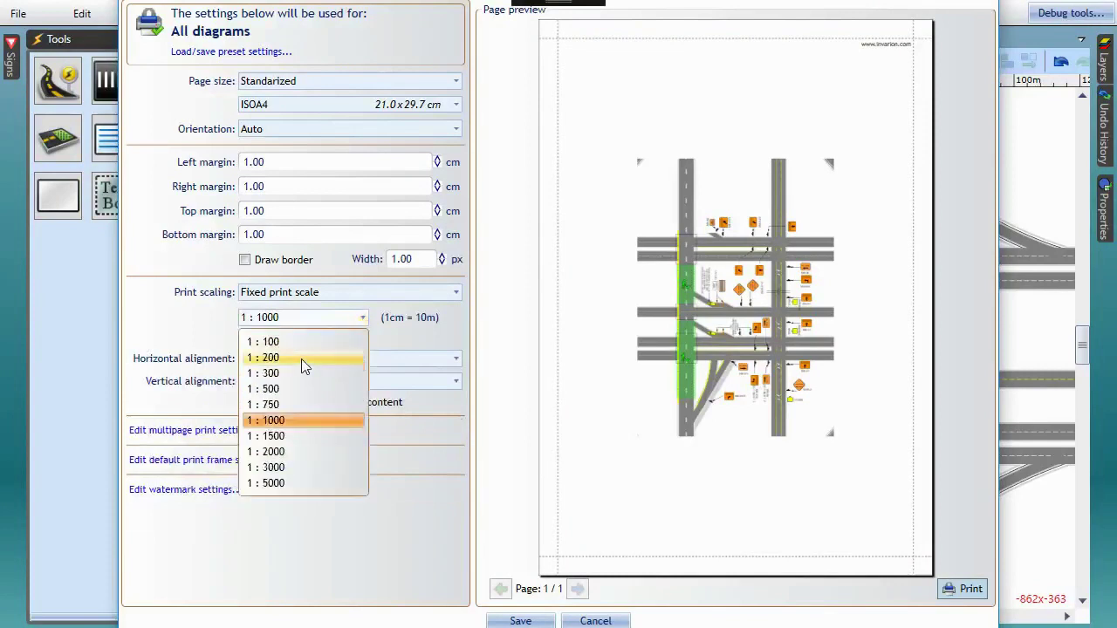
{"action": "left_click", "coordinate": [300, 359]}
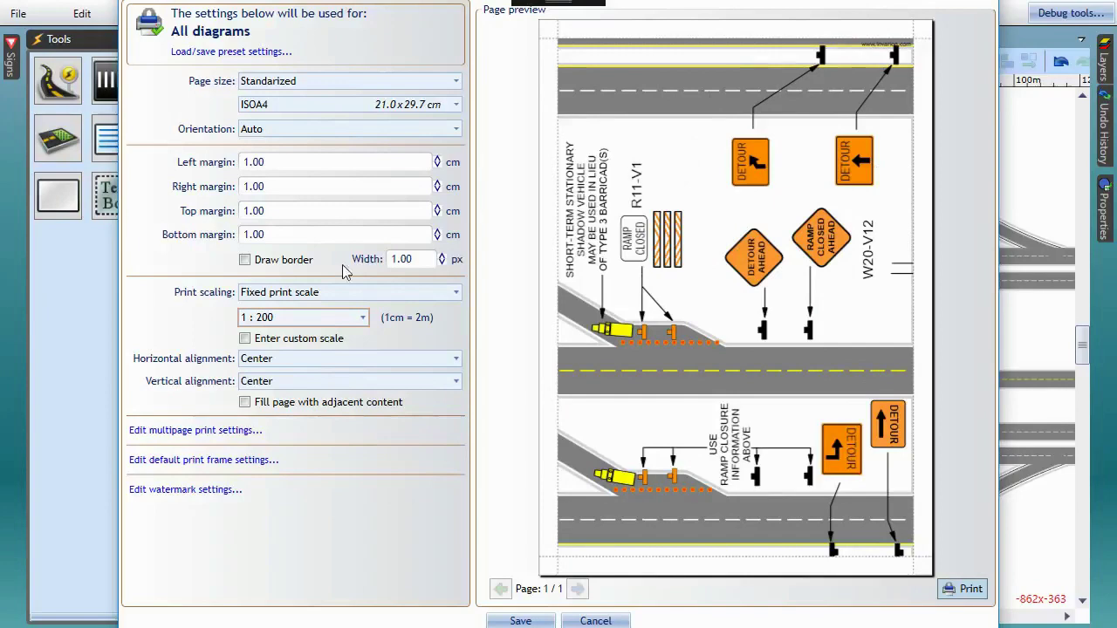
{"action": "scroll", "coordinate": [297, 320], "scroll_direction": "down", "scroll_amount": 2}
{"action": "scroll", "coordinate": [298, 322], "scroll_direction": "down", "scroll_amount": 1}
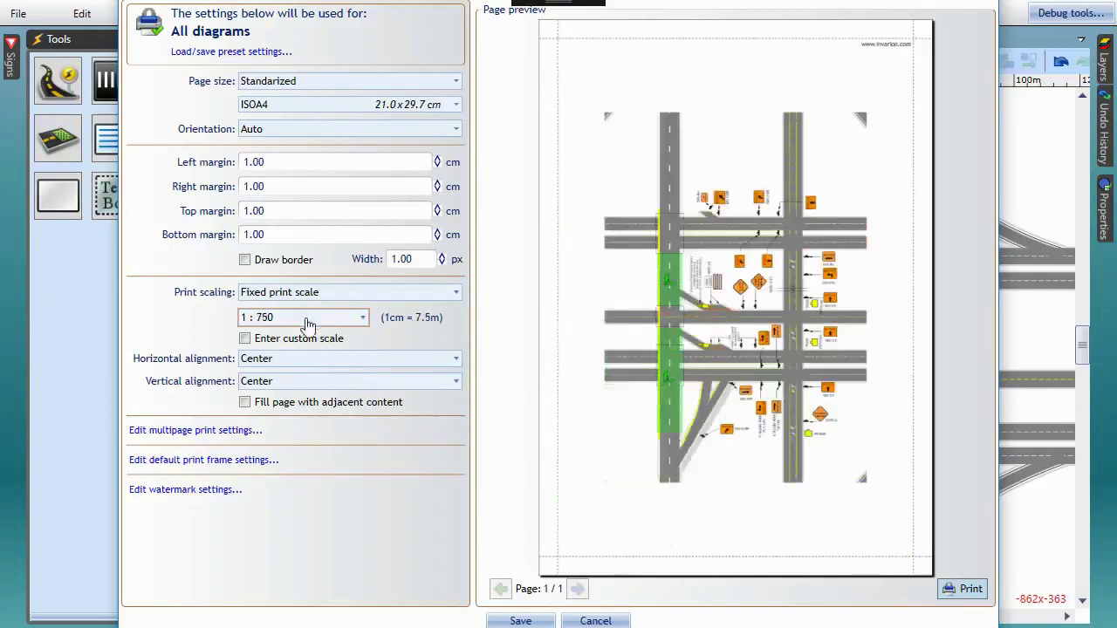
{"action": "scroll", "coordinate": [307, 323], "scroll_direction": "down", "scroll_amount": 1}
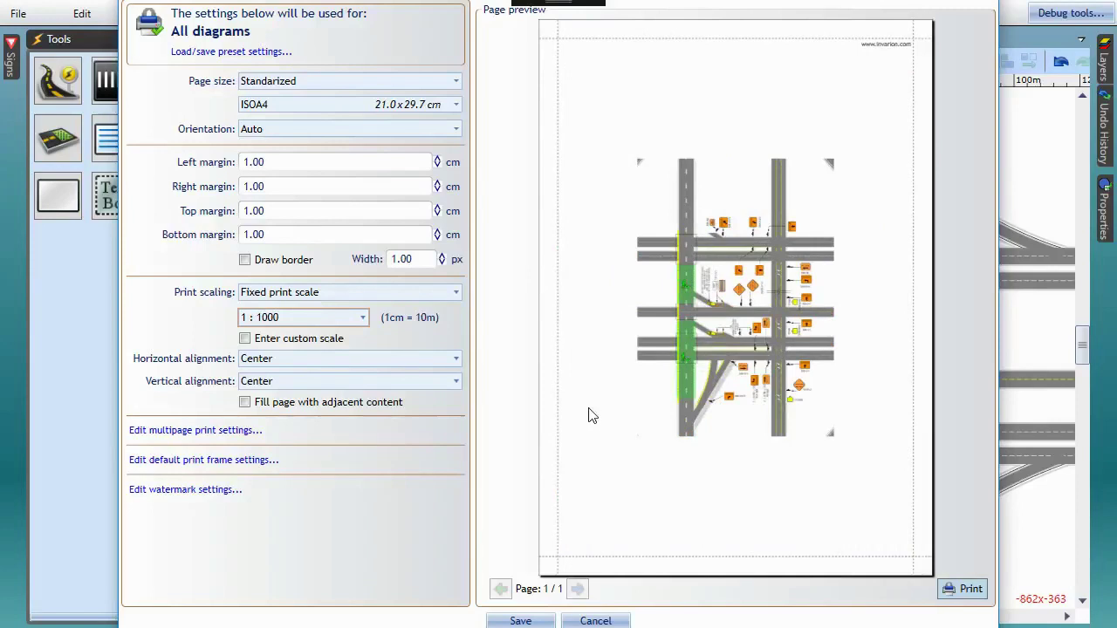
Step: Tick 'Fill page with adjacent content' and choose the 1 : 750 print scale
{"action": "left_click", "coordinate": [246, 402]}
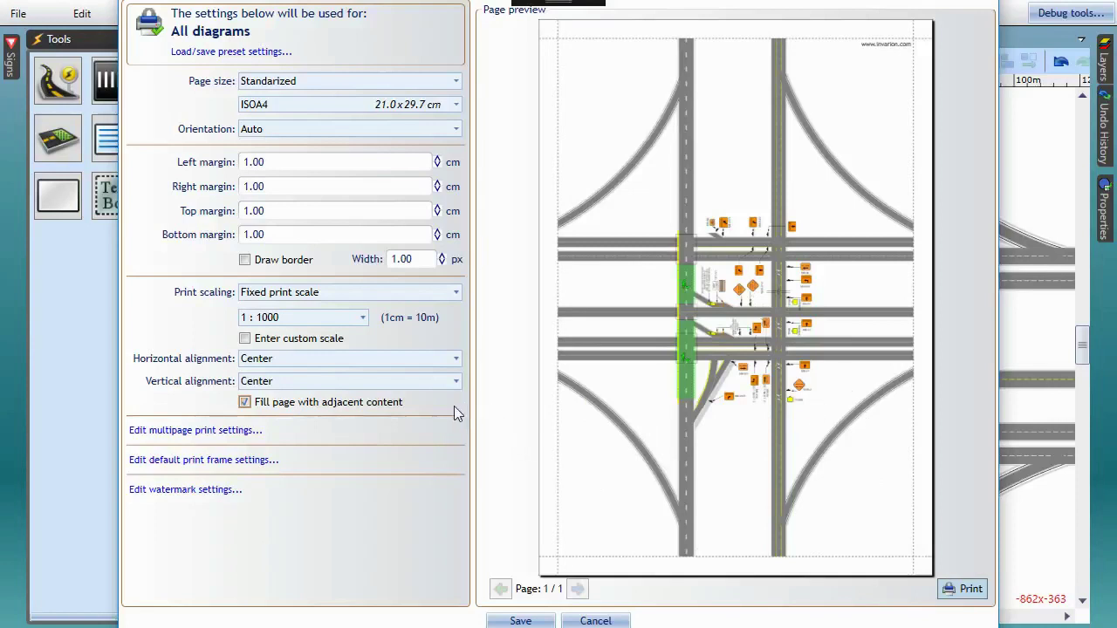
{"action": "left_click", "coordinate": [336, 318]}
{"action": "left_click", "coordinate": [303, 403]}
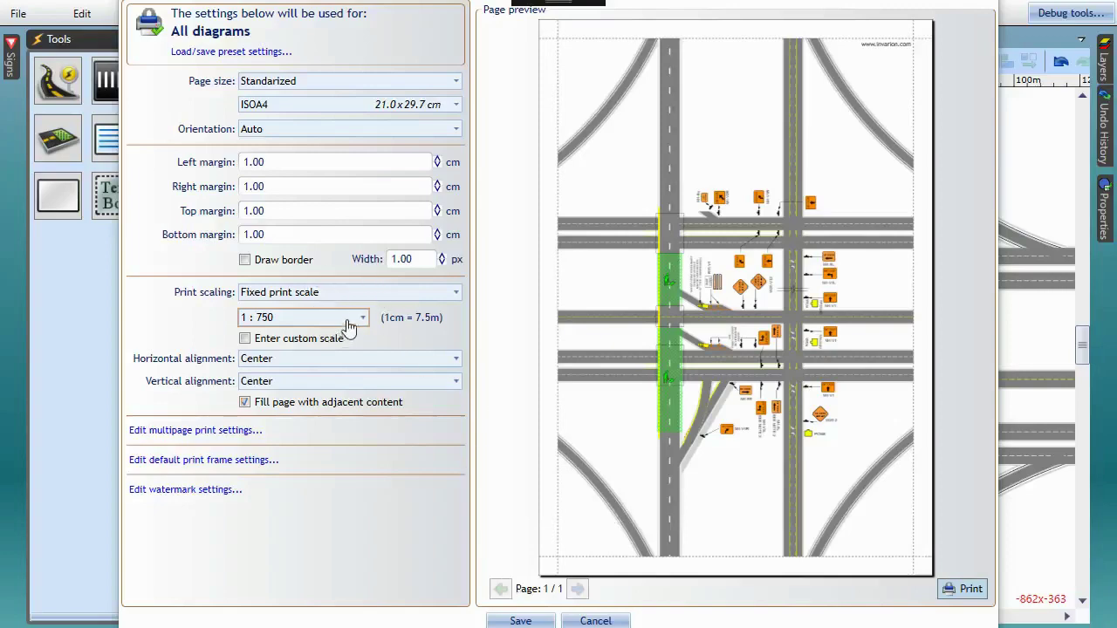
Step: Save the print settings and show an in-place preview of the print region
{"action": "left_click", "coordinate": [523, 621]}
{"action": "scroll", "coordinate": [624, 295], "scroll_direction": "down", "scroll_amount": 1}
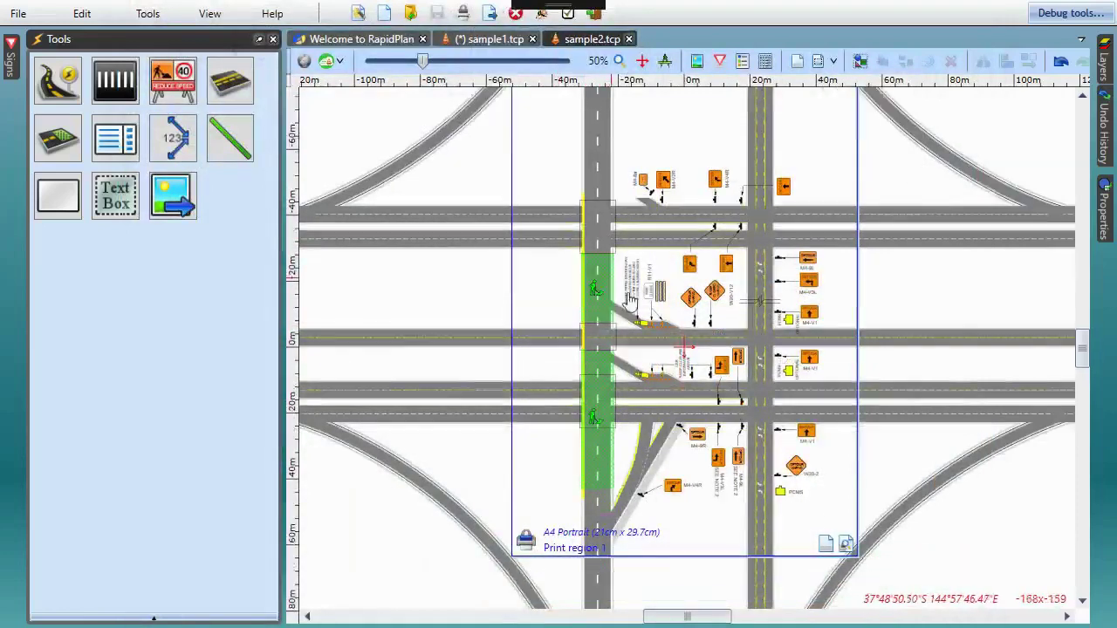
{"action": "double_click", "coordinate": [847, 548]}
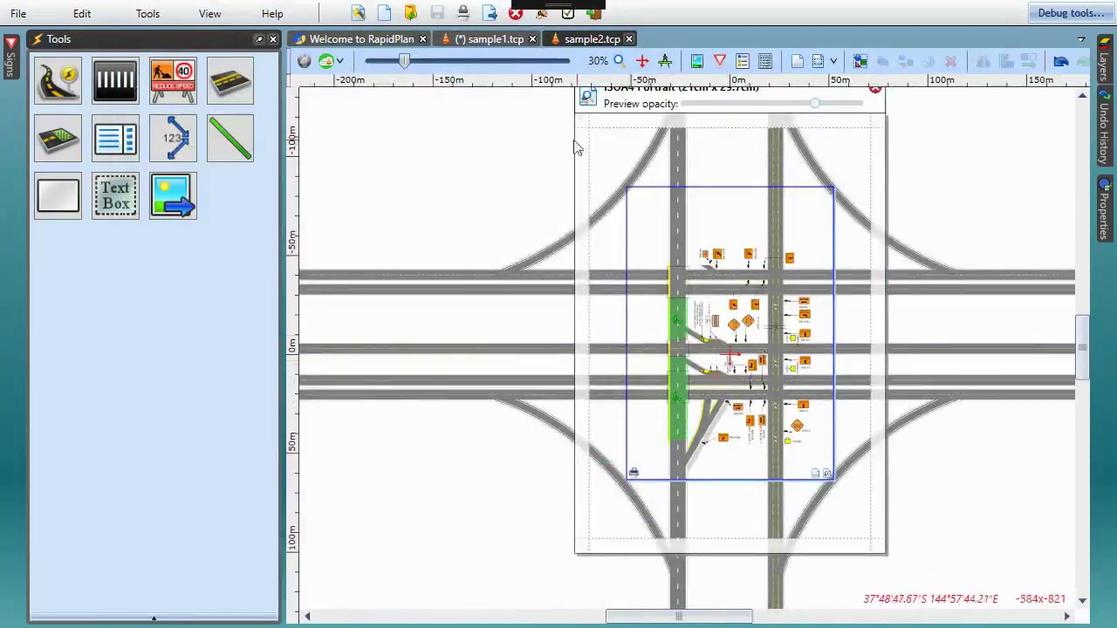
Step: Move and widen the print region into a landscape area centred on the junction
{"action": "scroll", "coordinate": [616, 178], "scroll_direction": "down", "scroll_amount": 1}
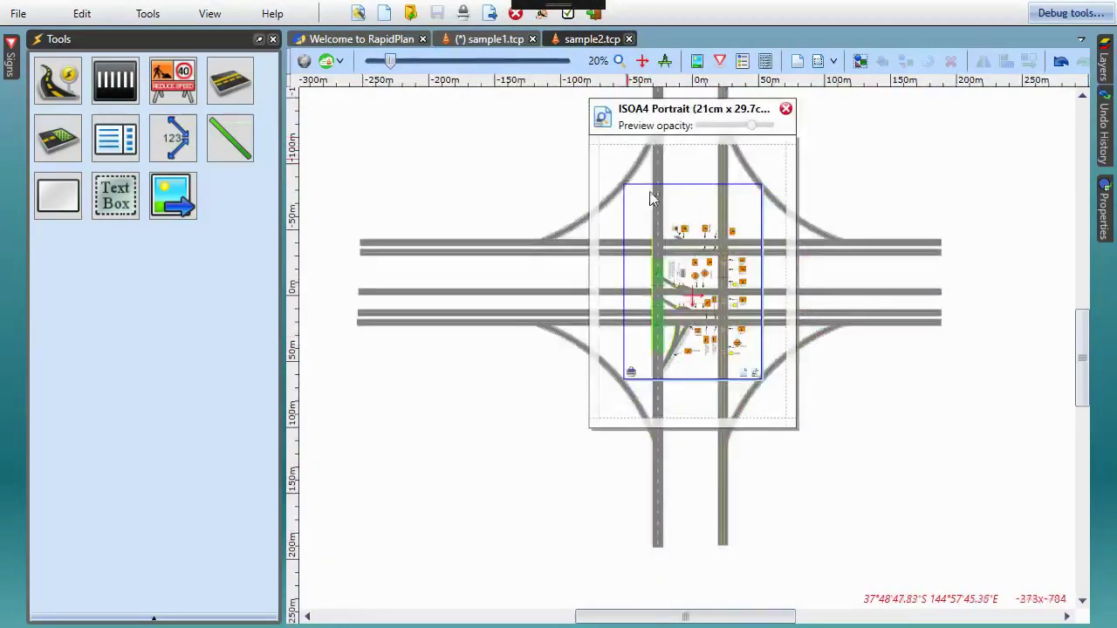
{"action": "left_click", "coordinate": [622, 380]}
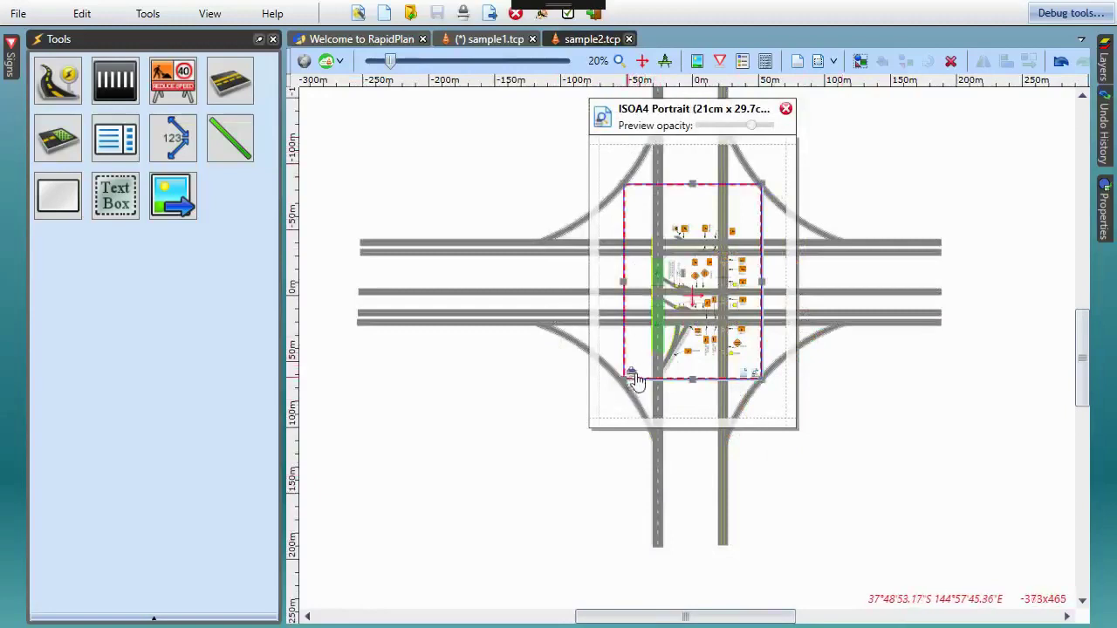
{"action": "left_click_drag", "start_coordinate": [632, 380], "coordinate": [649, 394]}
{"action": "left_click_drag", "start_coordinate": [775, 391], "coordinate": [854, 356]}
{"action": "left_click_drag", "start_coordinate": [631, 349], "coordinate": [600, 359]}
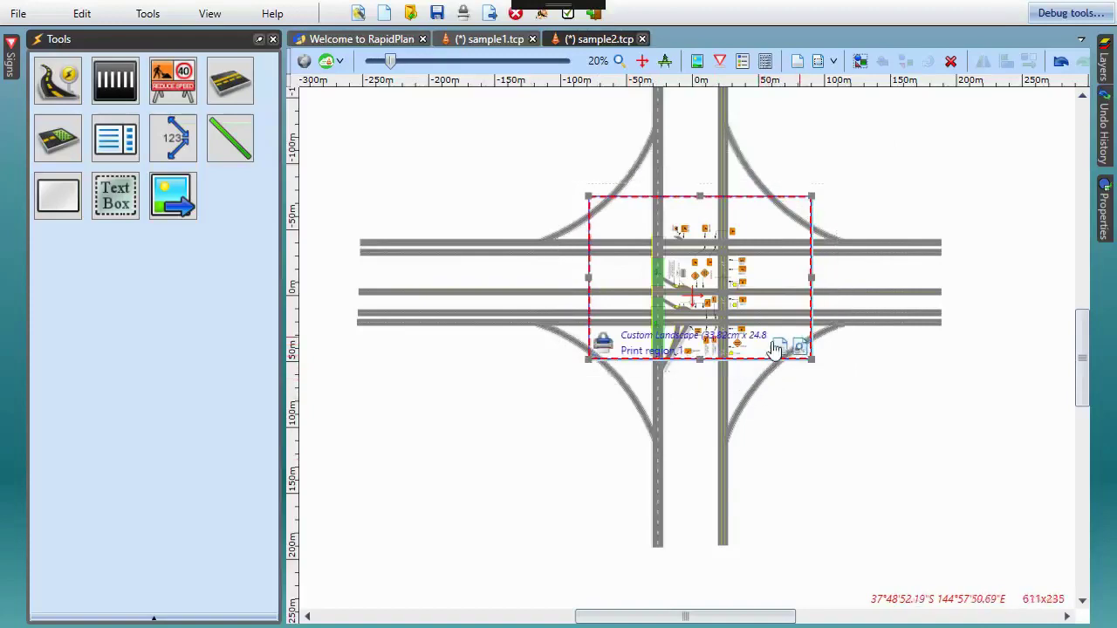
Step: Create a print frame and place a Date/Author/Project title block at its bottom
{"action": "double_click", "coordinate": [782, 349]}
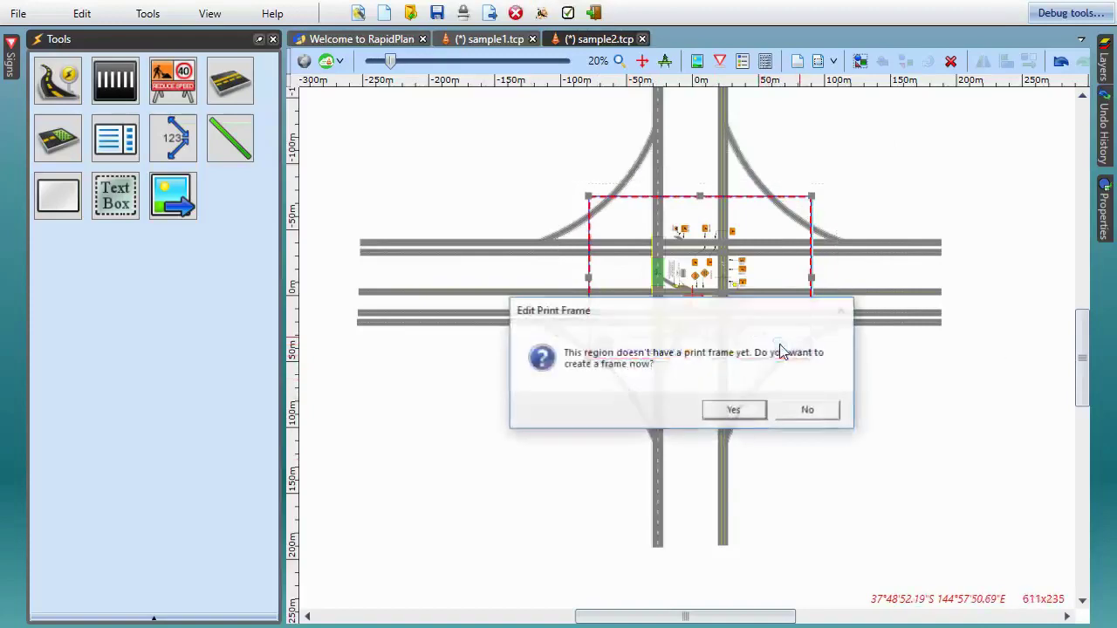
{"action": "left_click", "coordinate": [734, 409]}
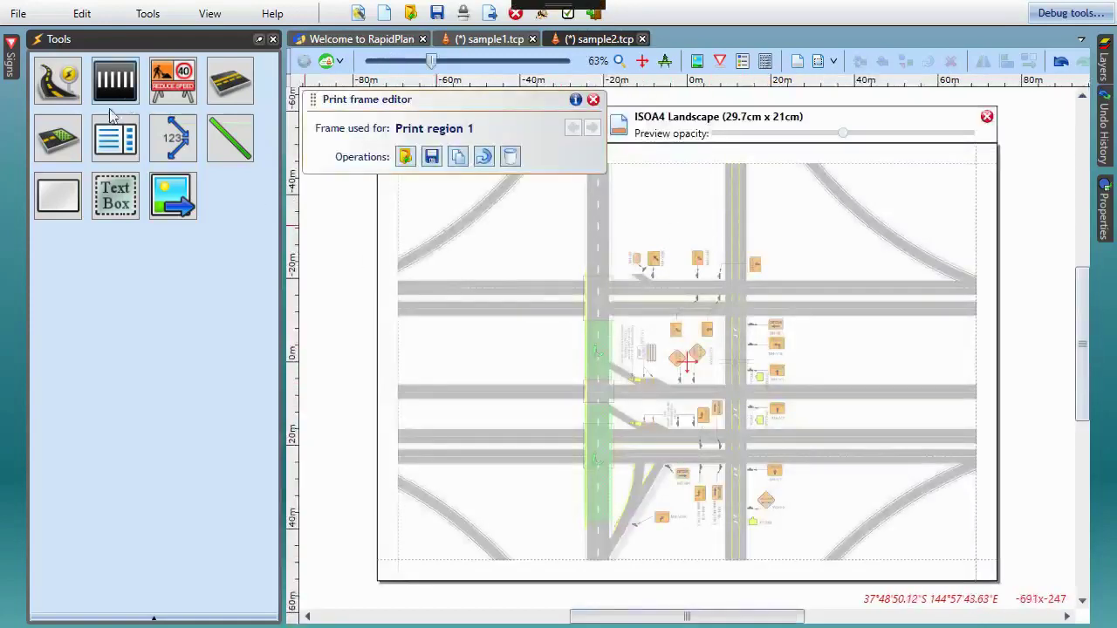
{"action": "left_click", "coordinate": [120, 143]}
{"action": "left_click", "coordinate": [216, 260]}
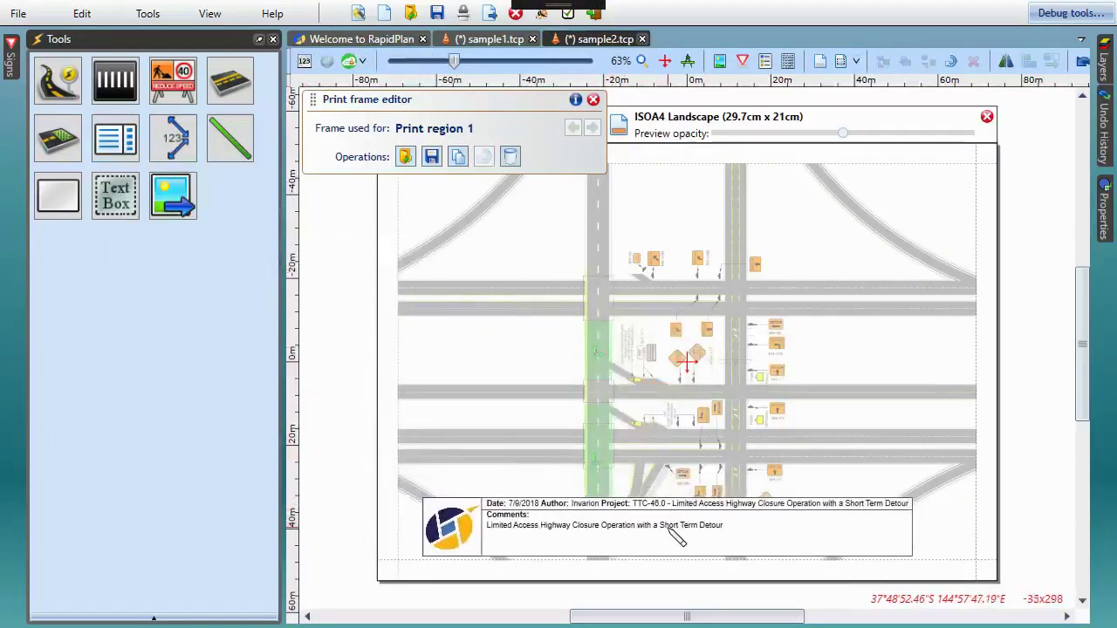
{"action": "left_click", "coordinate": [657, 535]}
{"action": "key", "text": "Escape"}
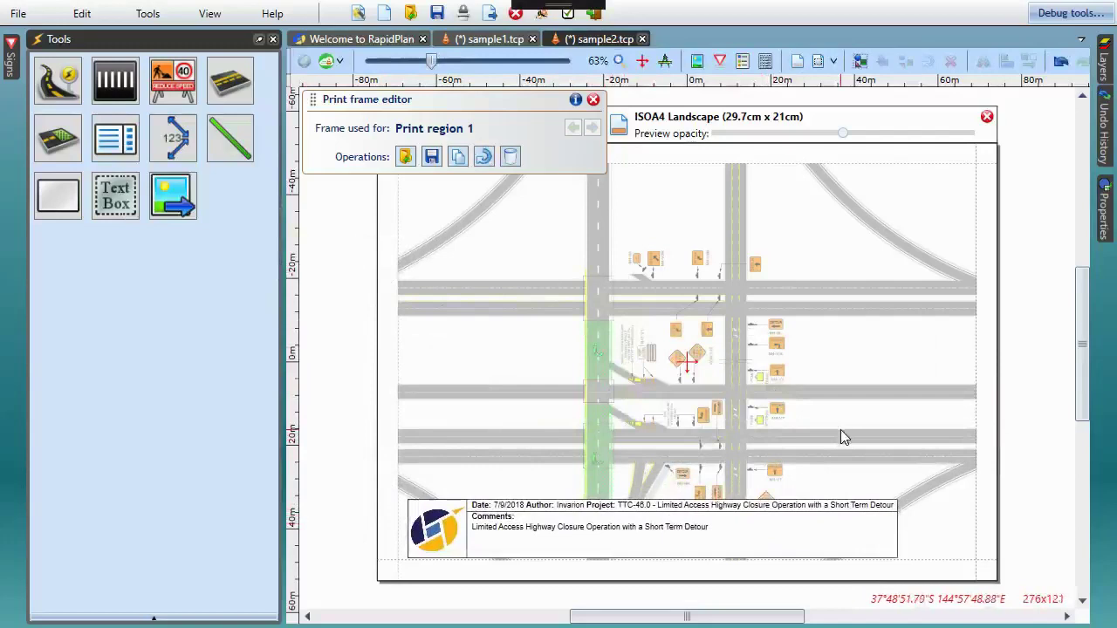
Step: Nudge the print region down and right over the junction, then deselect it
{"action": "scroll", "coordinate": [795, 381], "scroll_direction": "down", "scroll_amount": 5}
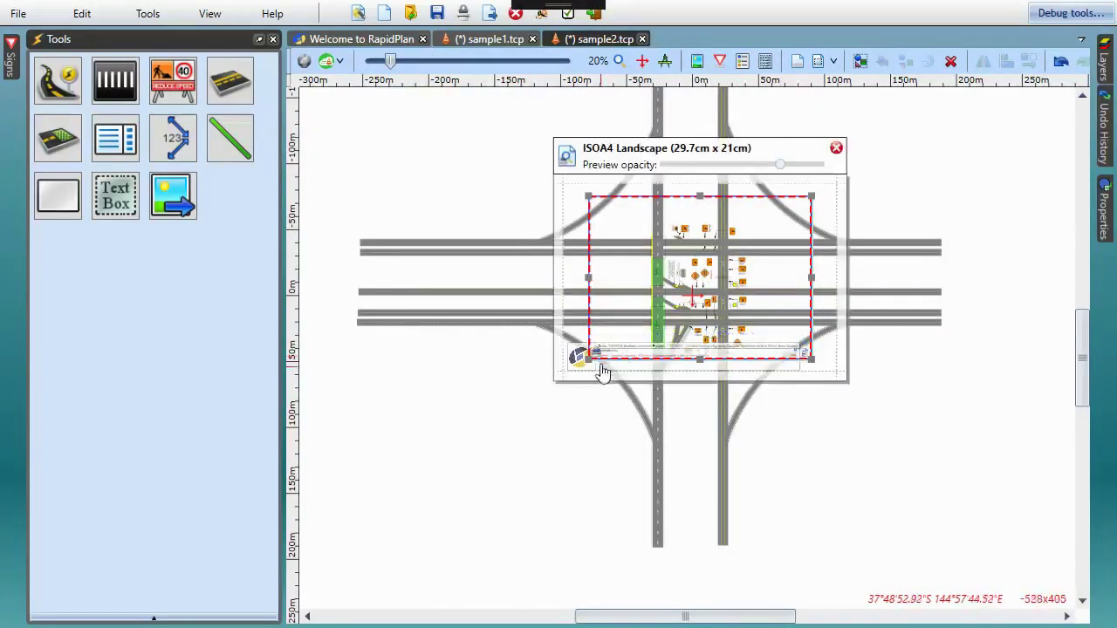
{"action": "left_click_drag", "start_coordinate": [599, 357], "coordinate": [609, 387]}
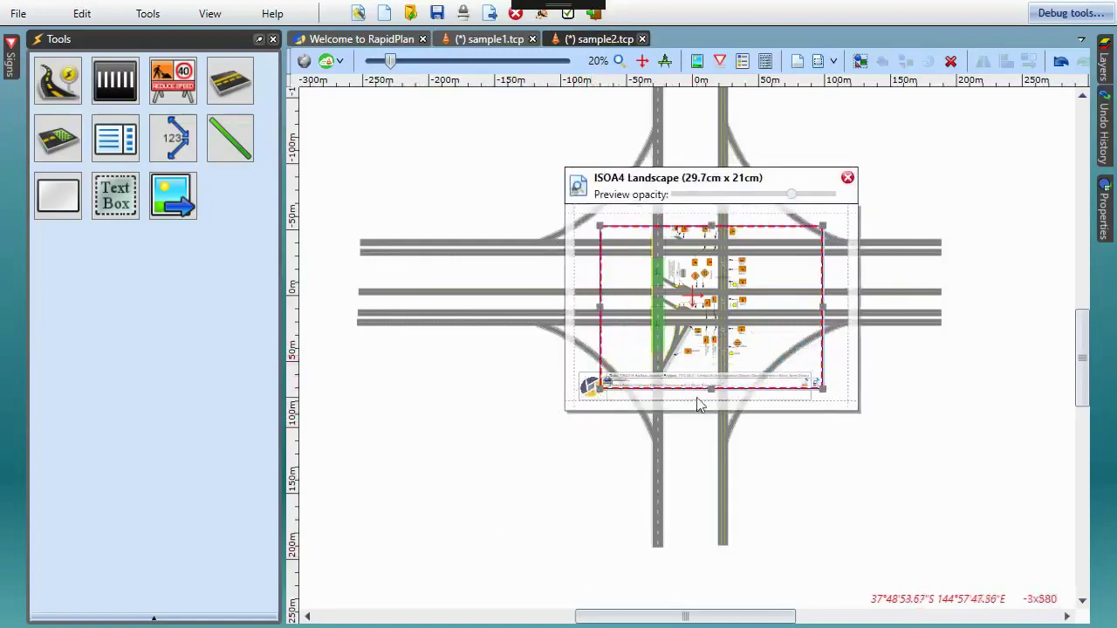
{"action": "left_click", "coordinate": [711, 489]}
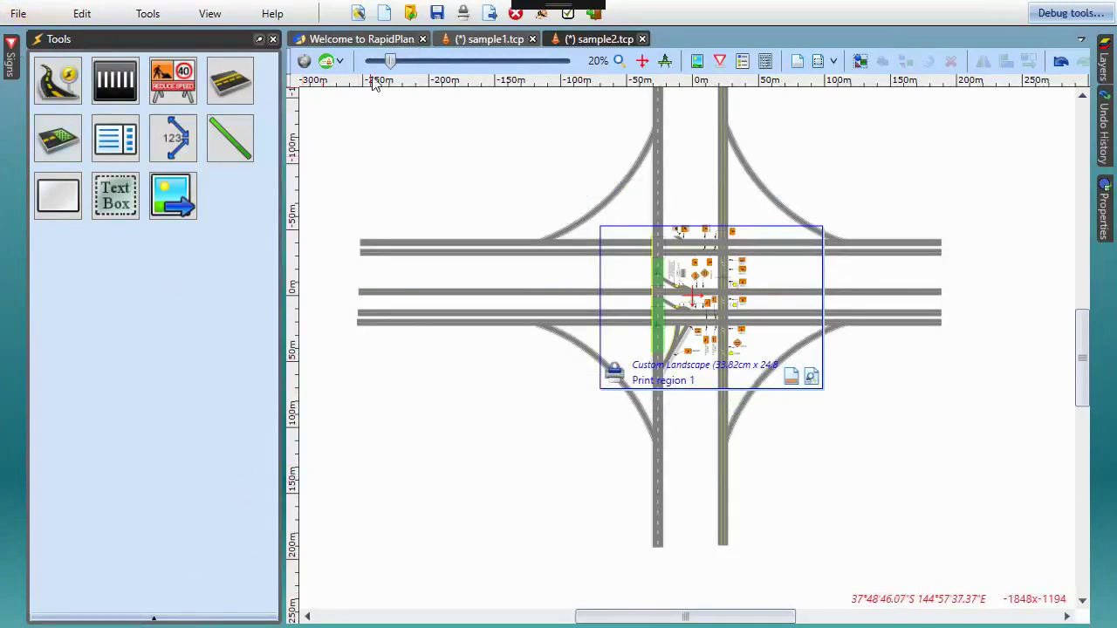
Step: Create a new default plan and drag out a four-way cross intersection with the Intersection tool
{"action": "left_click", "coordinate": [386, 14]}
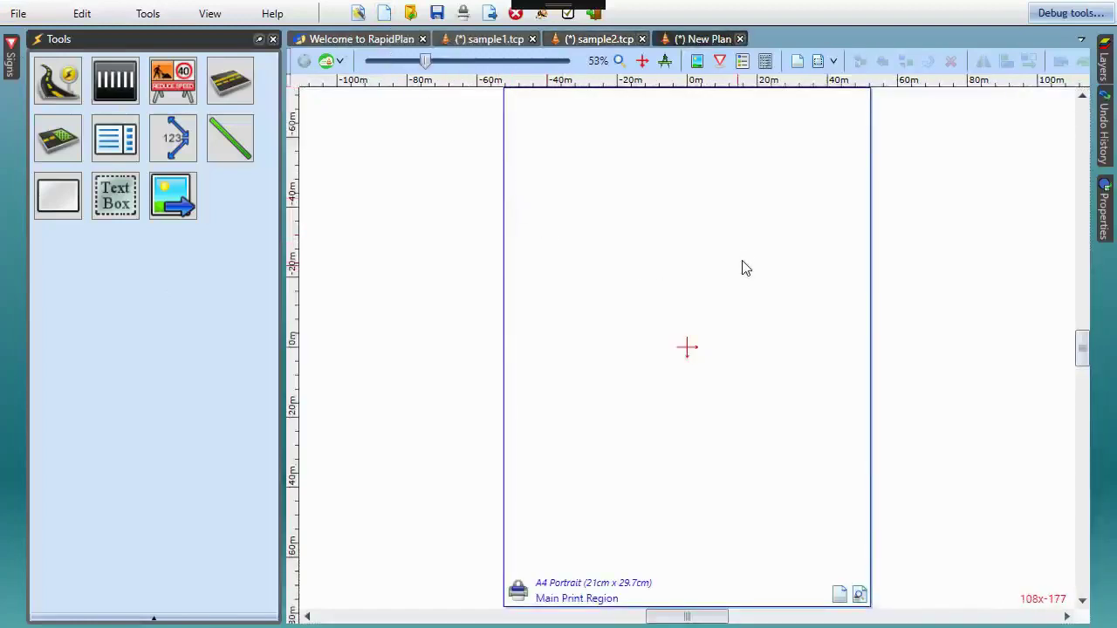
{"action": "scroll", "coordinate": [755, 244], "scroll_direction": "up", "scroll_amount": 5}
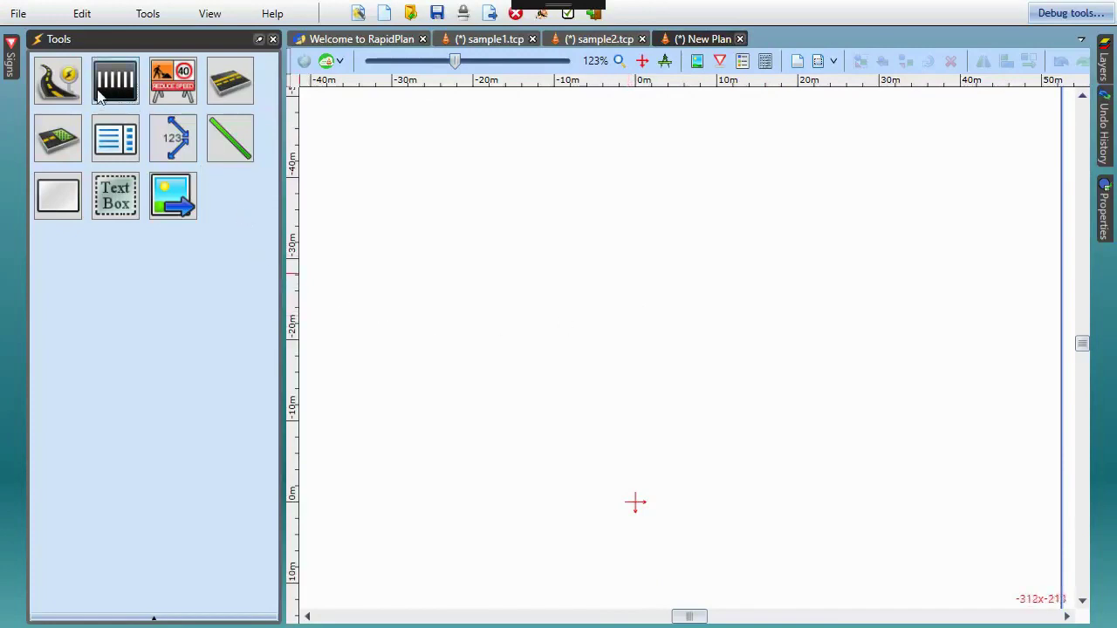
{"action": "left_click", "coordinate": [59, 76]}
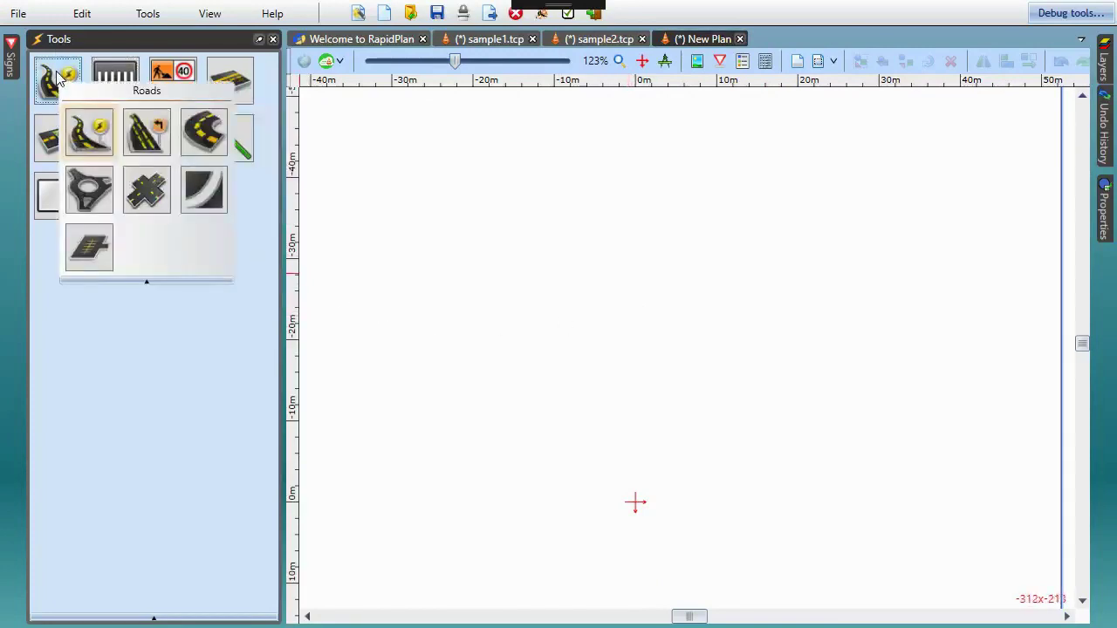
{"action": "left_click", "coordinate": [146, 189]}
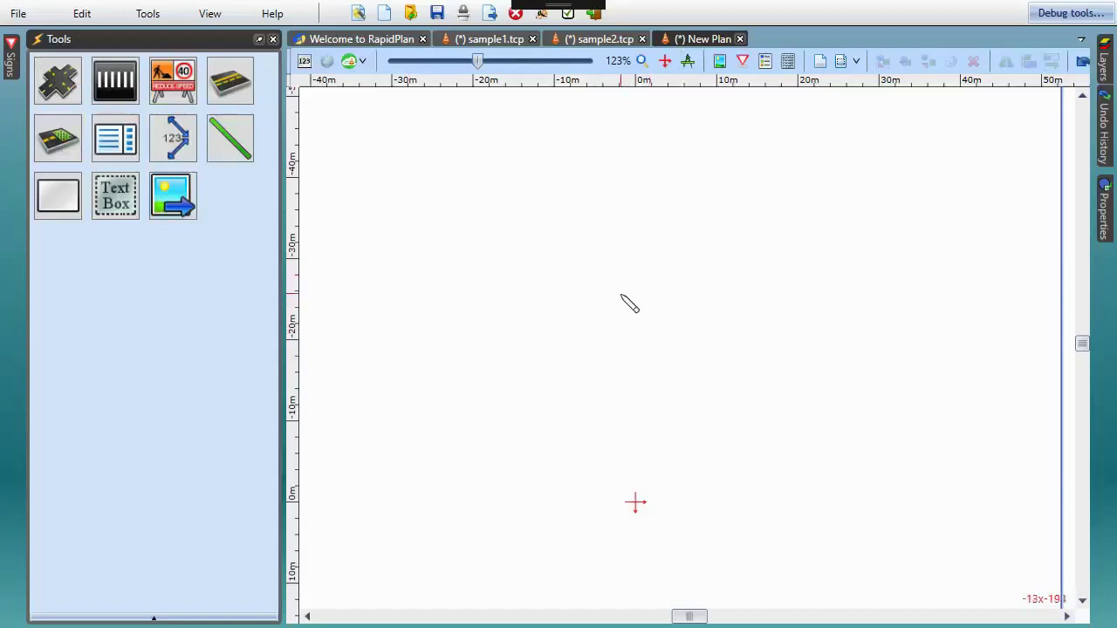
{"action": "scroll", "coordinate": [668, 301], "scroll_direction": "up", "scroll_amount": 3}
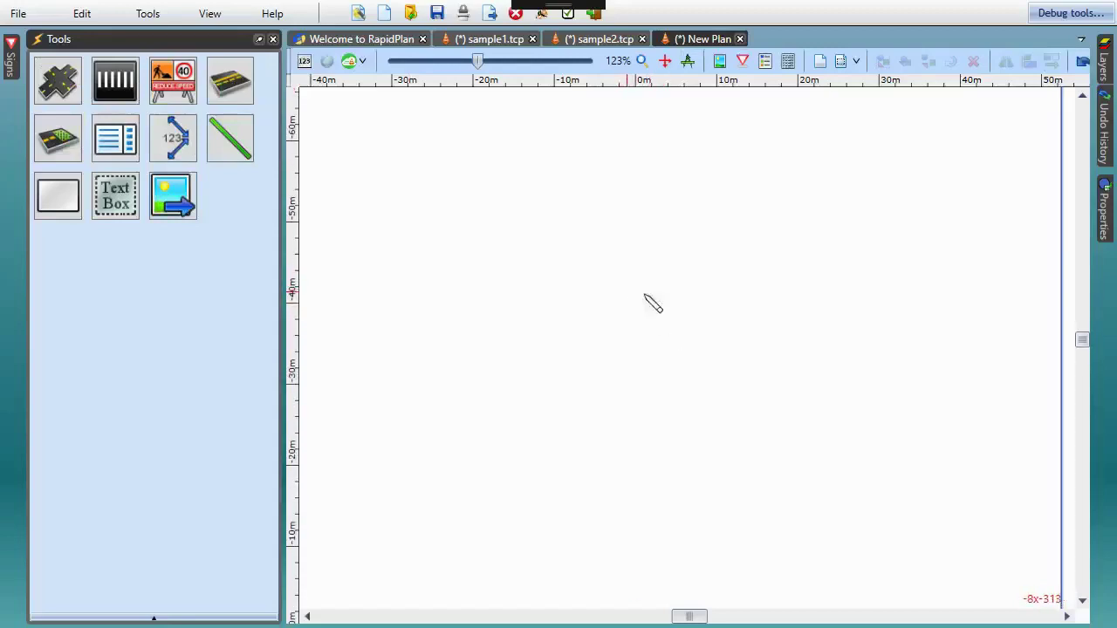
{"action": "mouse_move", "coordinate": [628, 292]}
{"action": "left_mouse_down"}
{"action": "mouse_move", "coordinate": [763, 342]}
{"action": "mouse_move", "coordinate": [776, 257]}
{"action": "mouse_move", "coordinate": [869, 301]}
{"action": "mouse_move", "coordinate": [818, 226]}
{"action": "mouse_move", "coordinate": [840, 309]}
{"action": "mouse_move", "coordinate": [614, 506]}
{"action": "mouse_move", "coordinate": [389, 374]}
{"action": "mouse_move", "coordinate": [403, 290]}
{"action": "mouse_move", "coordinate": [439, 292]}
{"action": "mouse_move", "coordinate": [672, 198]}
{"action": "mouse_move", "coordinate": [644, 131]}
{"action": "mouse_move", "coordinate": [858, 221]}
{"action": "mouse_move", "coordinate": [819, 183]}
{"action": "mouse_move", "coordinate": [862, 251]}
{"action": "left_mouse_up"}
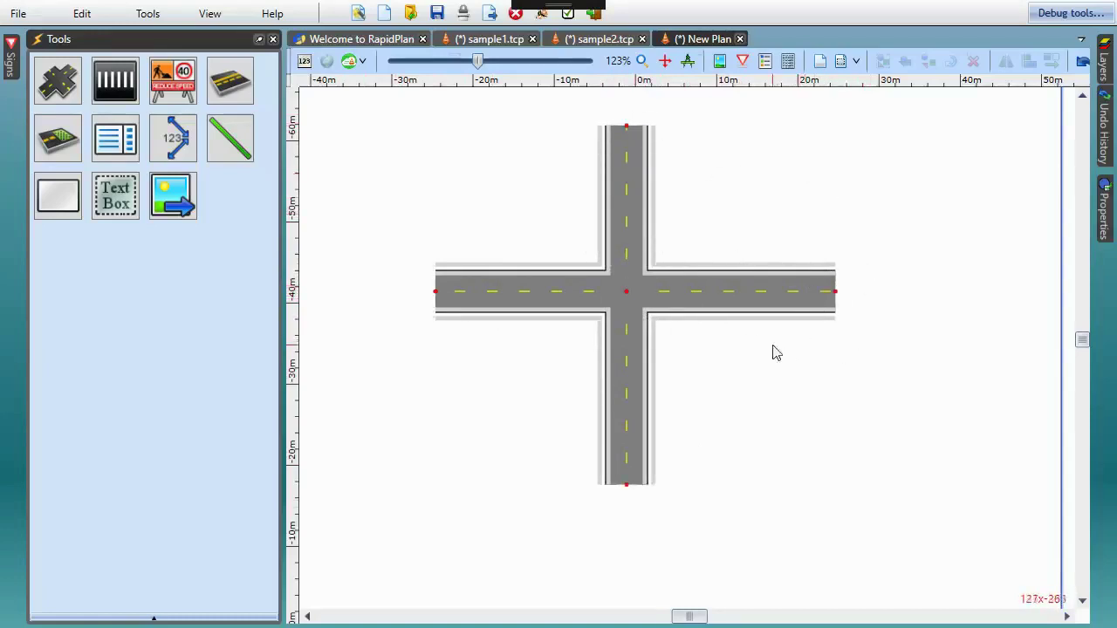
Step: Select the crossroads, browse its corner, marking and crosswalk tabs, then return to the Road 1–4 list
{"action": "left_click", "coordinate": [721, 308]}
{"action": "middle_click_drag", "start_coordinate": [730, 445], "coordinate": [864, 486]}
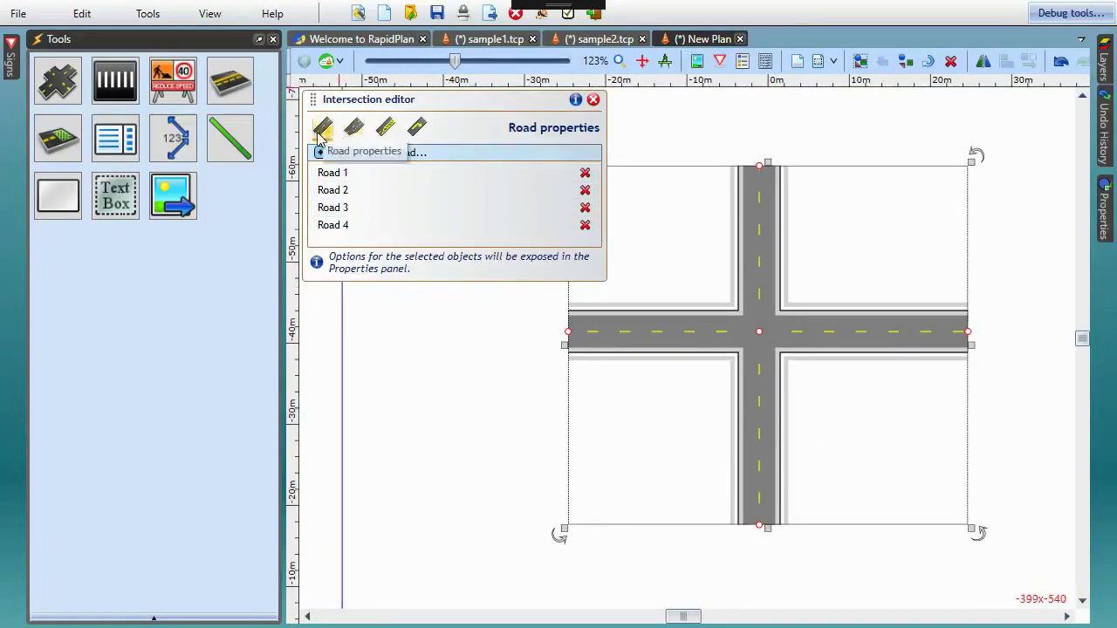
{"action": "left_click", "coordinate": [355, 129]}
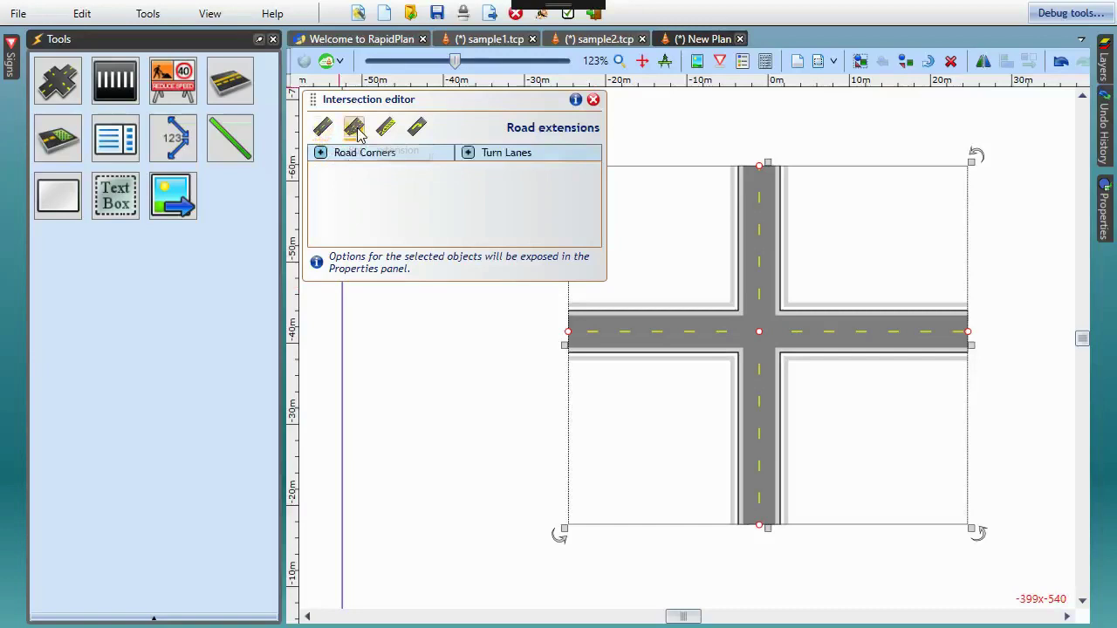
{"action": "left_click", "coordinate": [385, 129]}
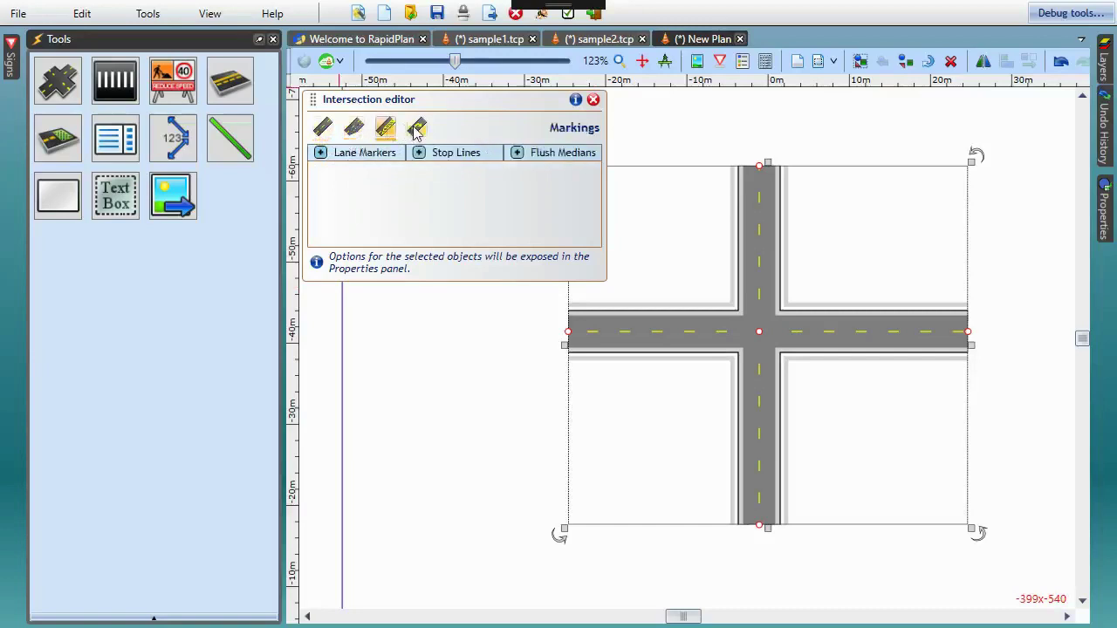
{"action": "left_click", "coordinate": [415, 129]}
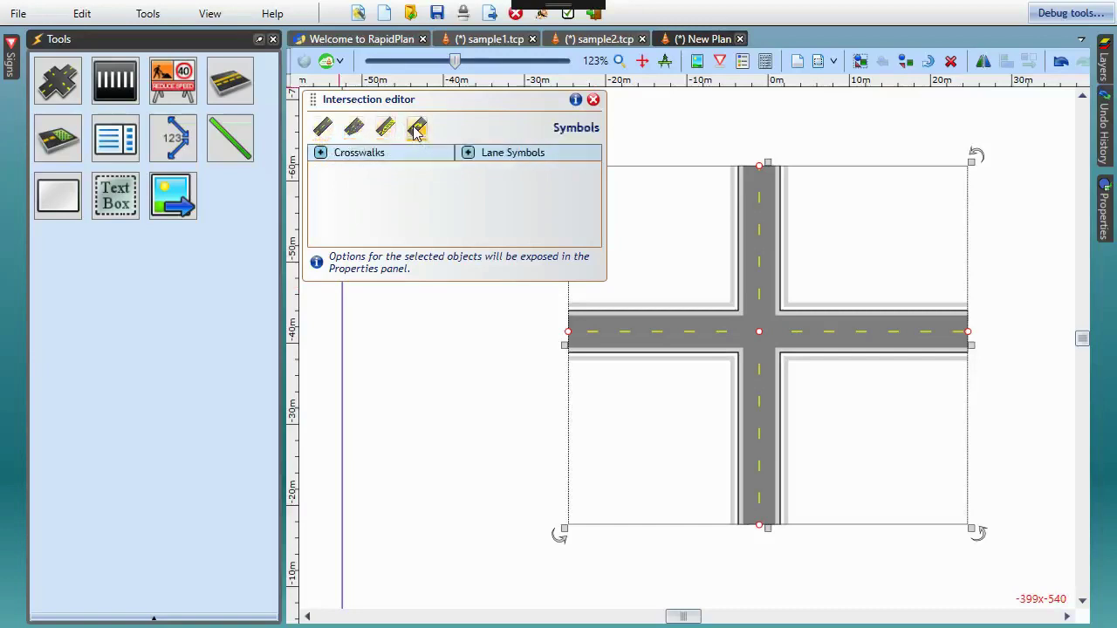
{"action": "left_click", "coordinate": [322, 127]}
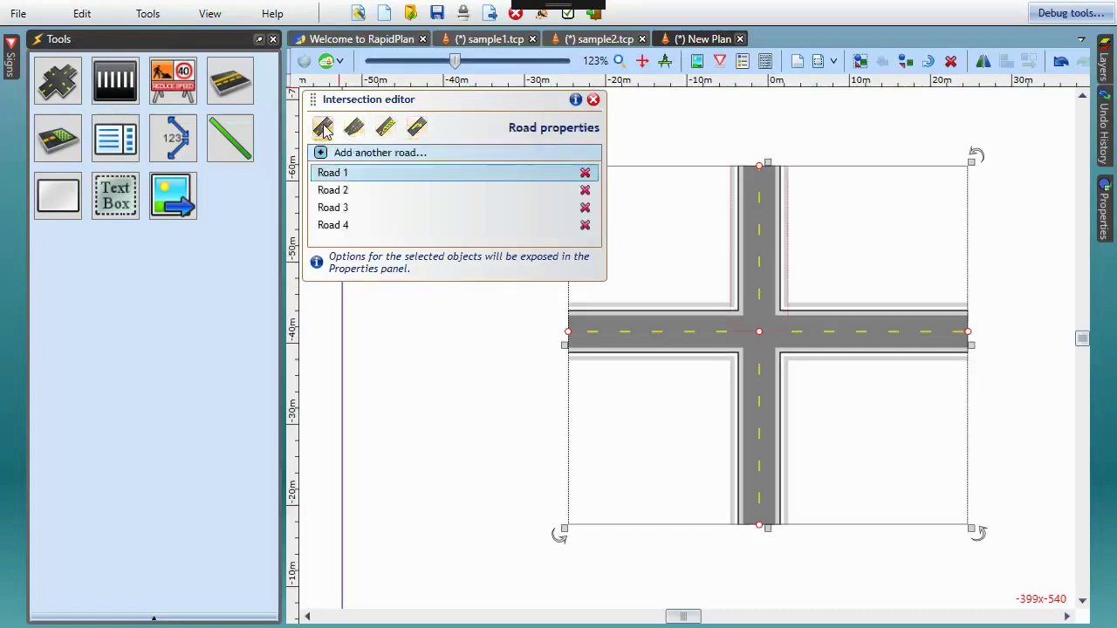
Step: Set Road 2's lane count to 3 in Properties
{"action": "left_click", "coordinate": [404, 191]}
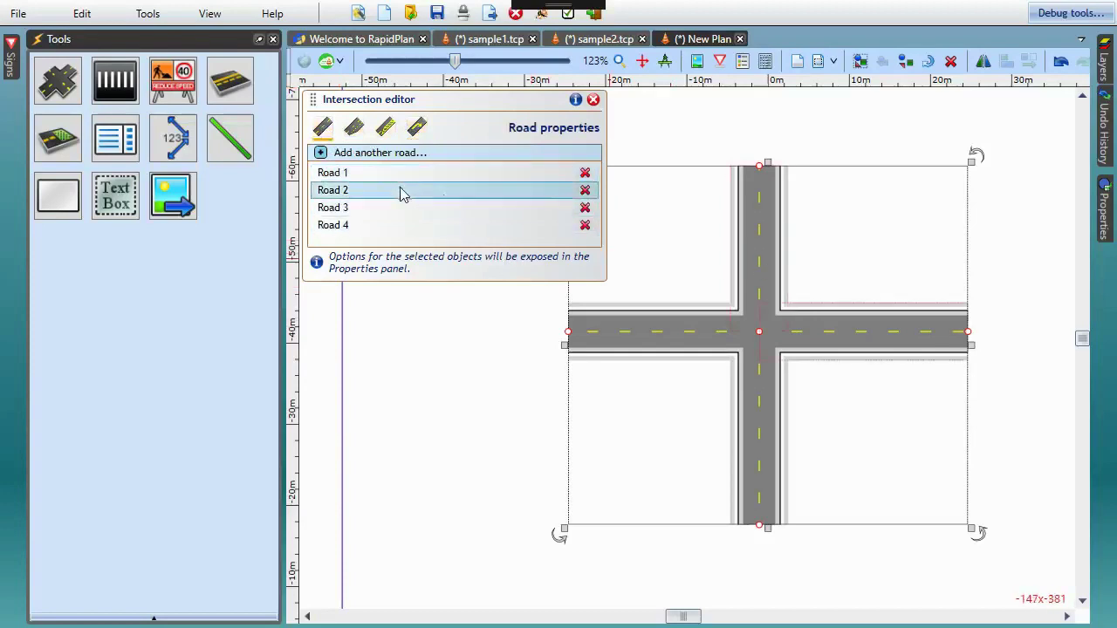
{"action": "left_click", "coordinate": [1104, 205]}
{"action": "left_click", "coordinate": [1012, 207]}
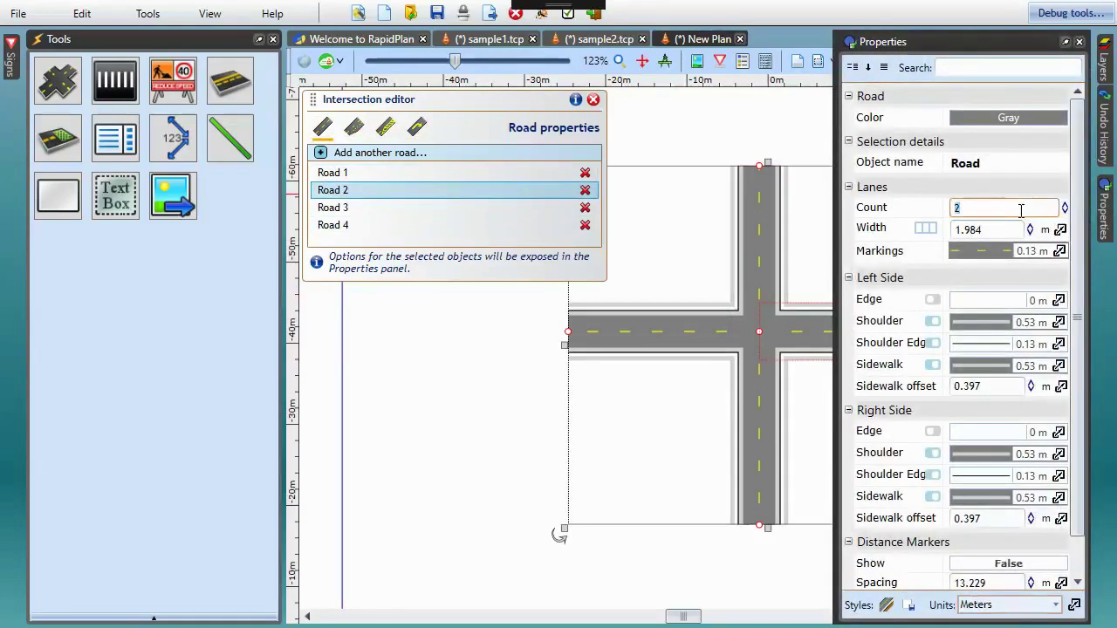
{"action": "type", "text": "3"}
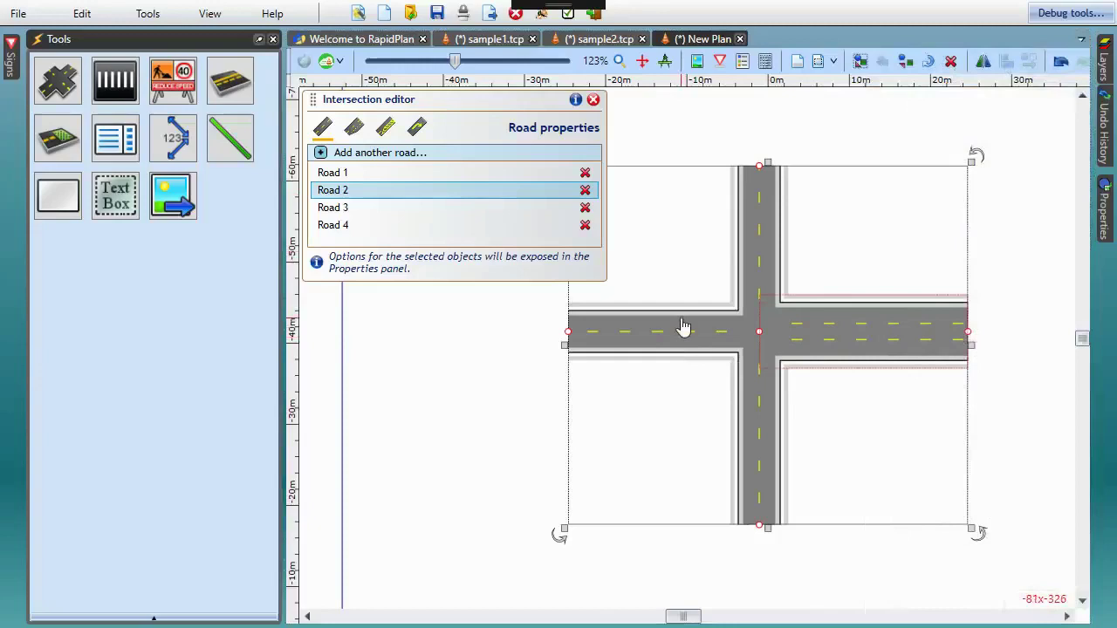
Step: Select Roads 1, 3 and 4 together and set their lane count to 3
{"action": "left_click", "coordinate": [669, 347]}
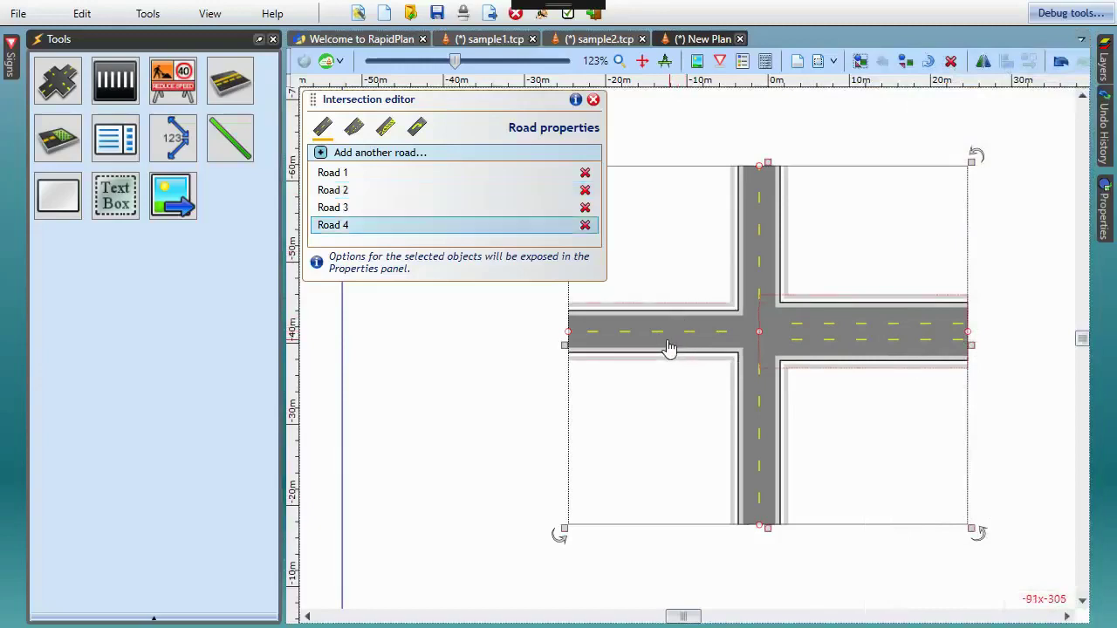
{"action": "left_click", "coordinate": [760, 253]}
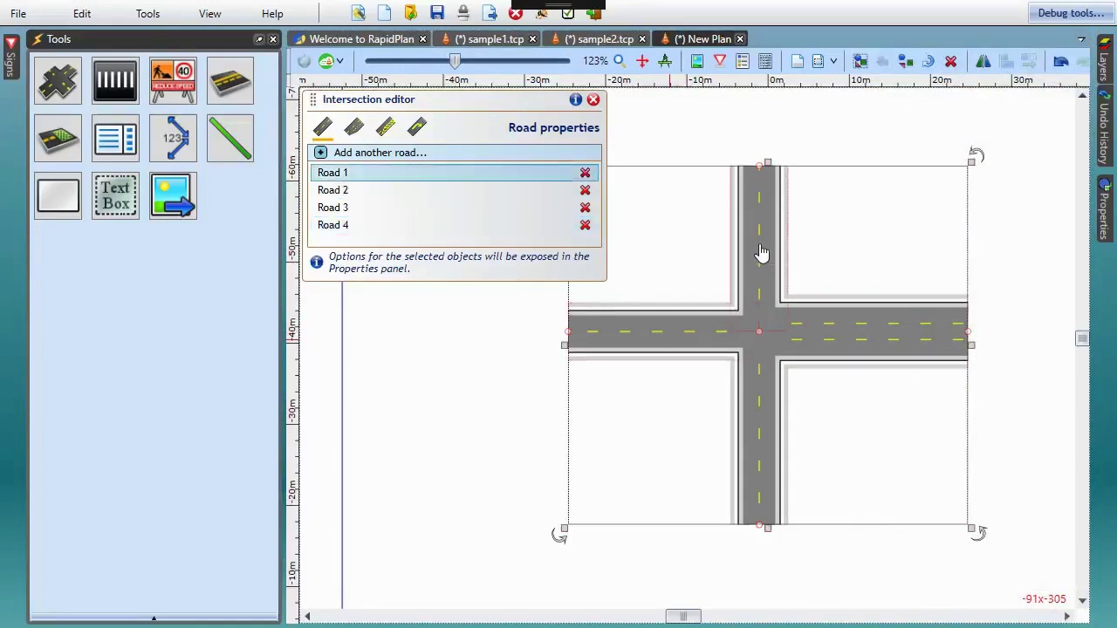
{"action": "left_click", "coordinate": [758, 449]}
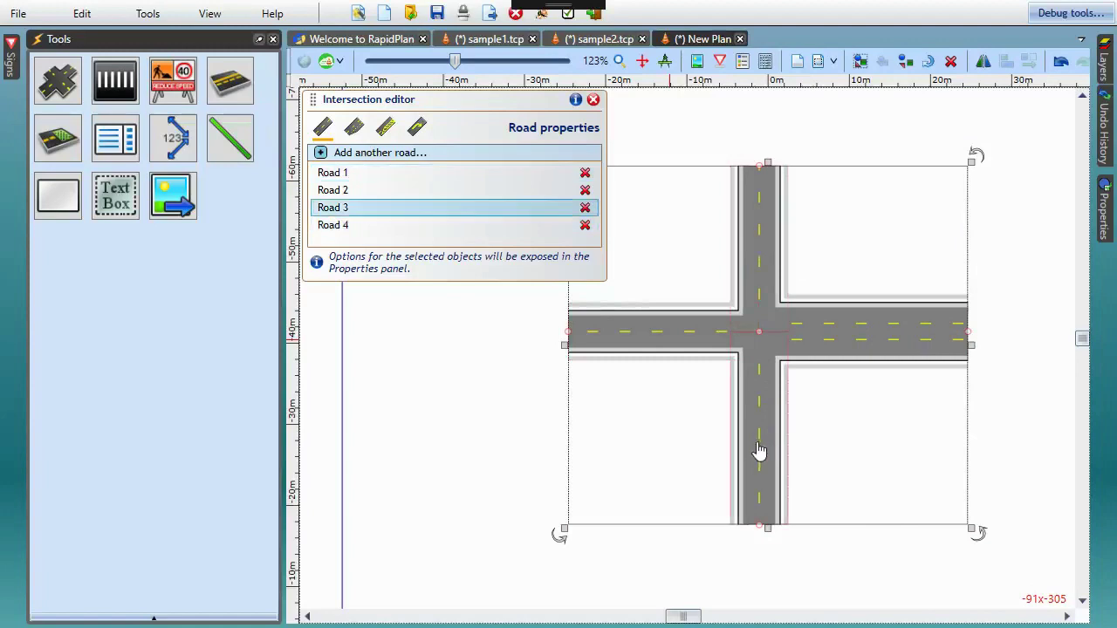
{"action": "left_click", "coordinate": [635, 340], "text": "shift"}
{"action": "left_click", "coordinate": [768, 255], "text": "shift"}
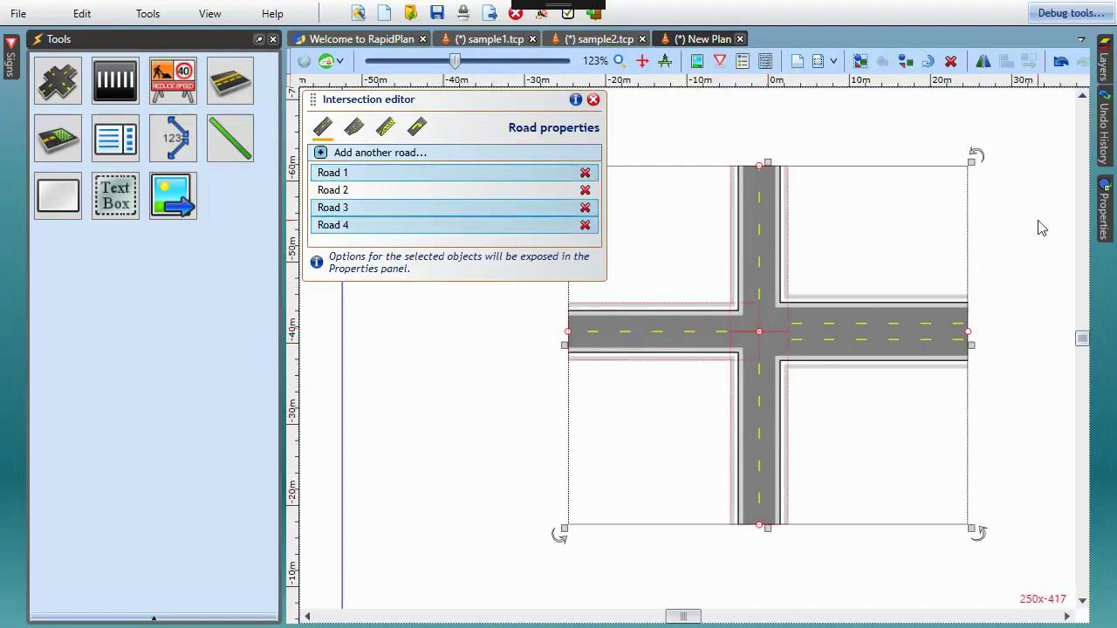
{"action": "mouse_move", "coordinate": [1108, 214]}
{"action": "double_click", "coordinate": [986, 227]}
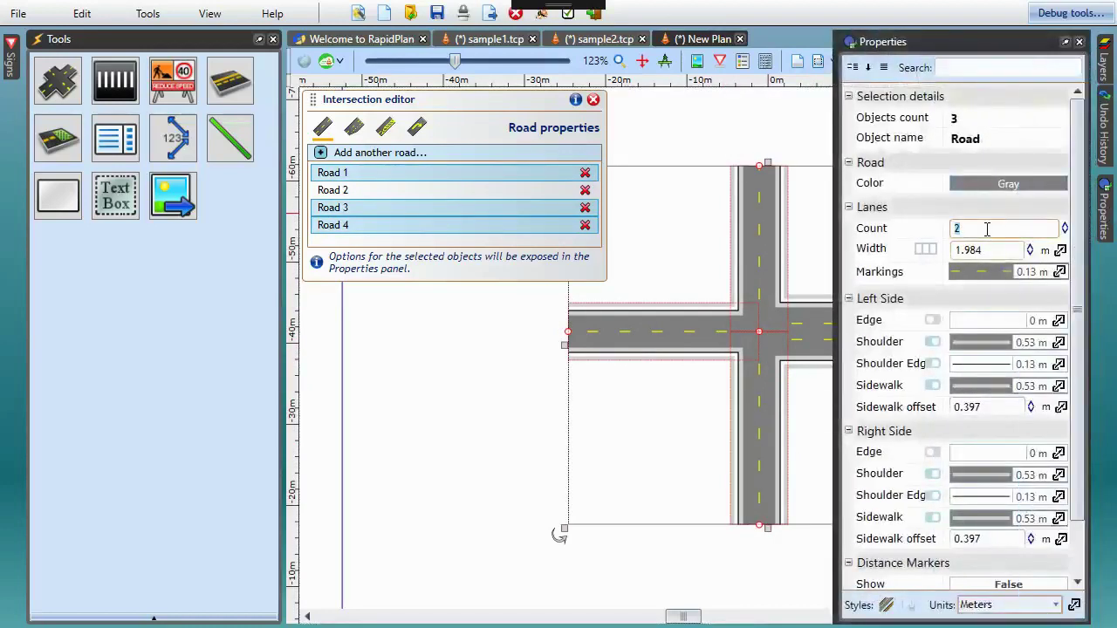
{"action": "type", "text": "3"}
{"action": "left_click", "coordinate": [718, 374]}
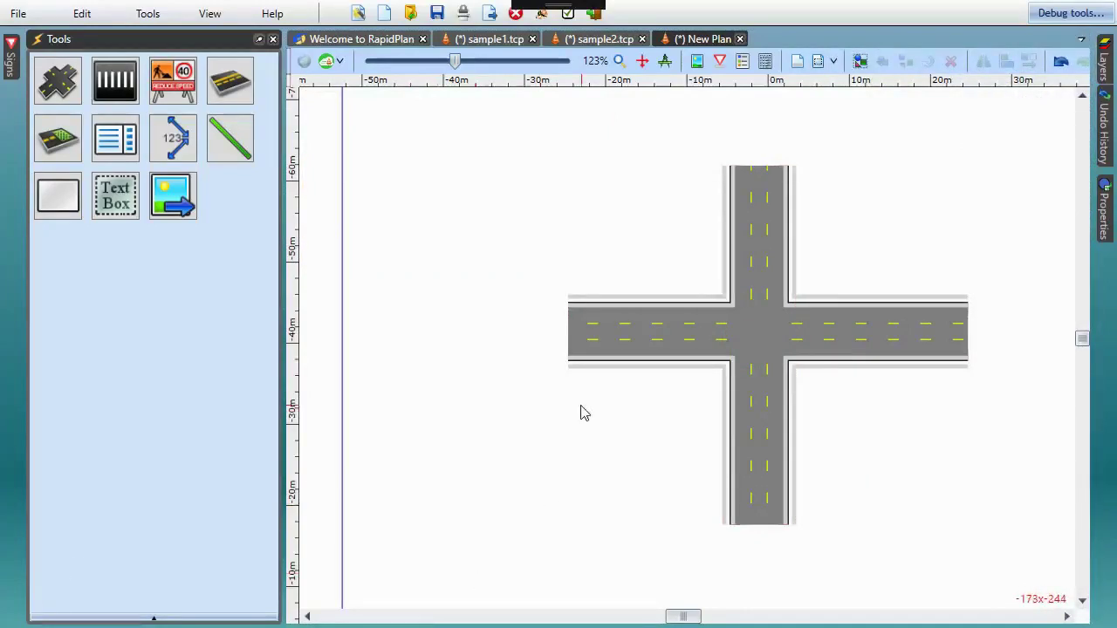
Step: Add rounded Road Corners at the intersection's north-west and south-east inner corners
{"action": "left_click", "coordinate": [777, 295]}
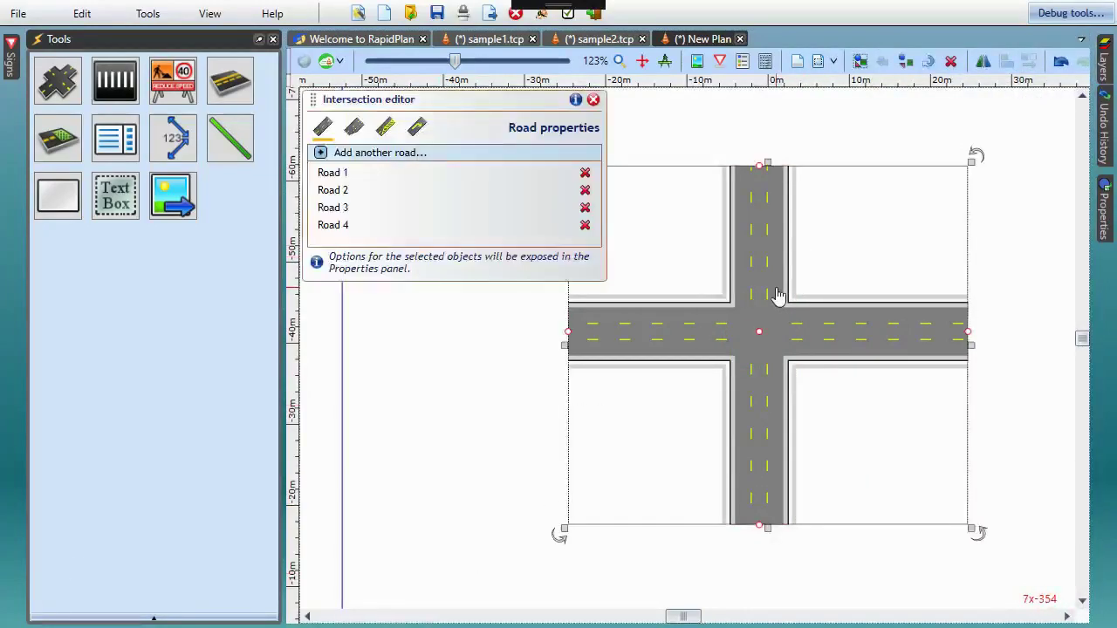
{"action": "left_click", "coordinate": [354, 130]}
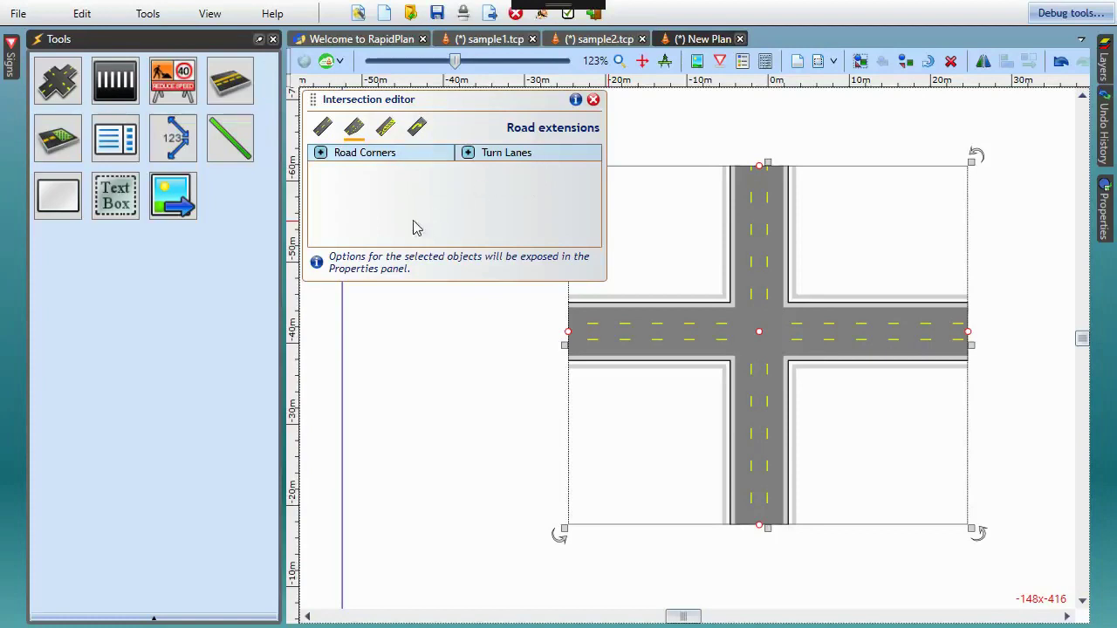
{"action": "left_click", "coordinate": [369, 155]}
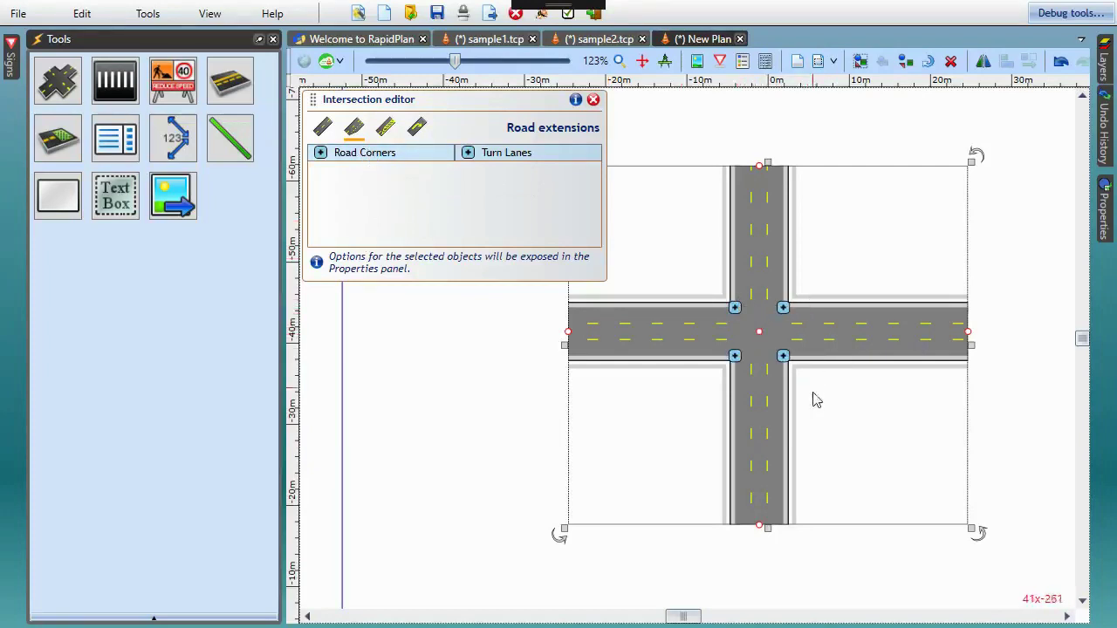
{"action": "left_click", "coordinate": [735, 307]}
{"action": "left_click", "coordinate": [782, 356]}
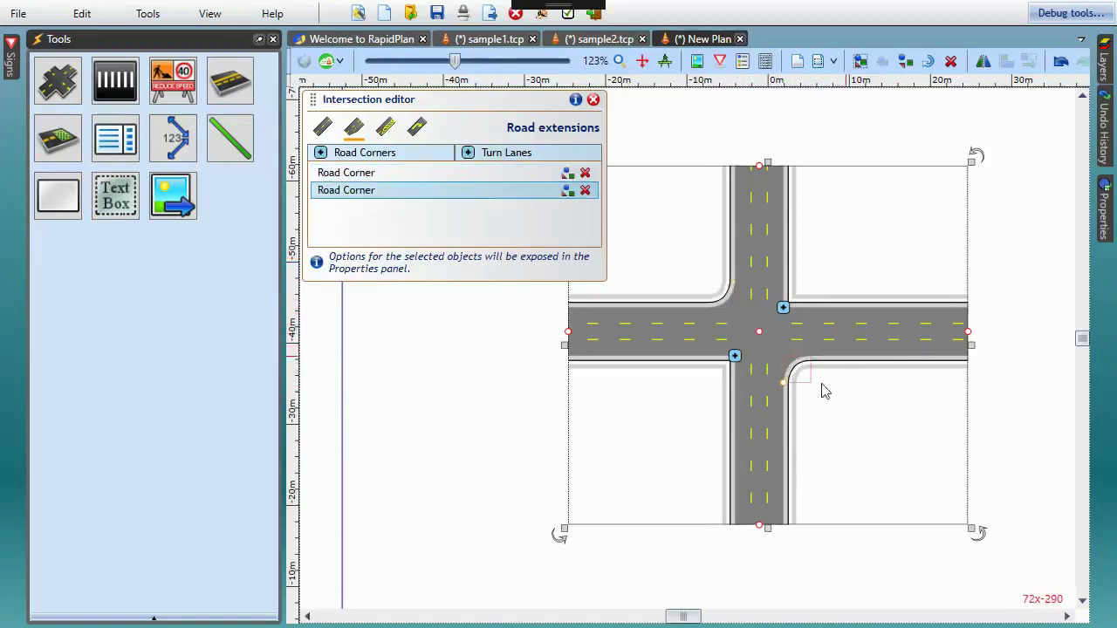
Step: Add turn lanes on the east and west arms, stretching the west taper farther west
{"action": "left_click", "coordinate": [531, 153]}
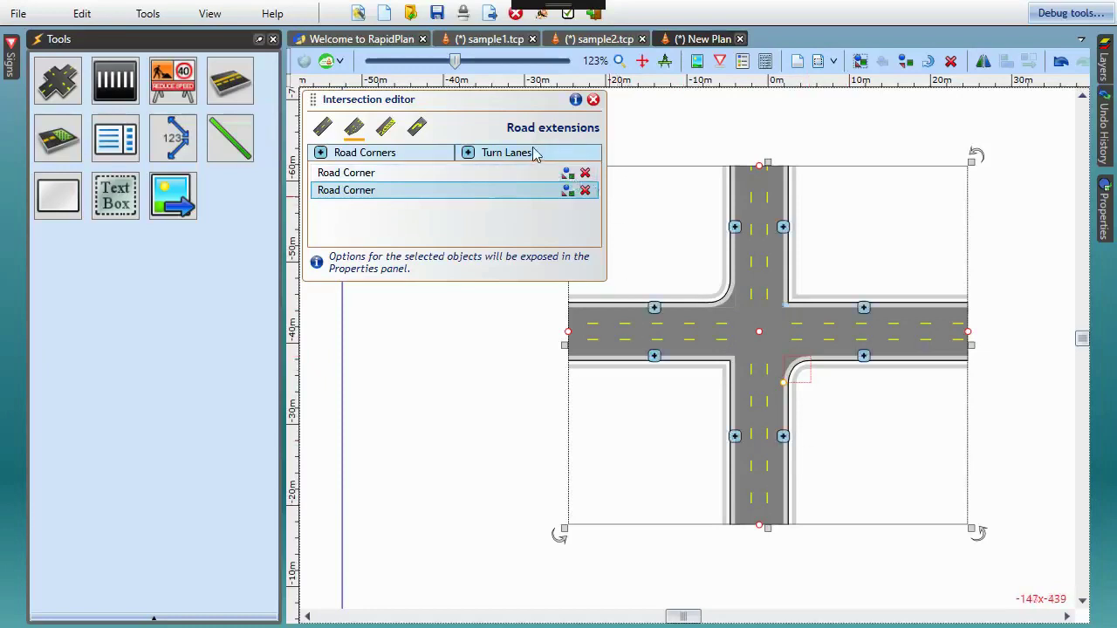
{"action": "left_click", "coordinate": [864, 308]}
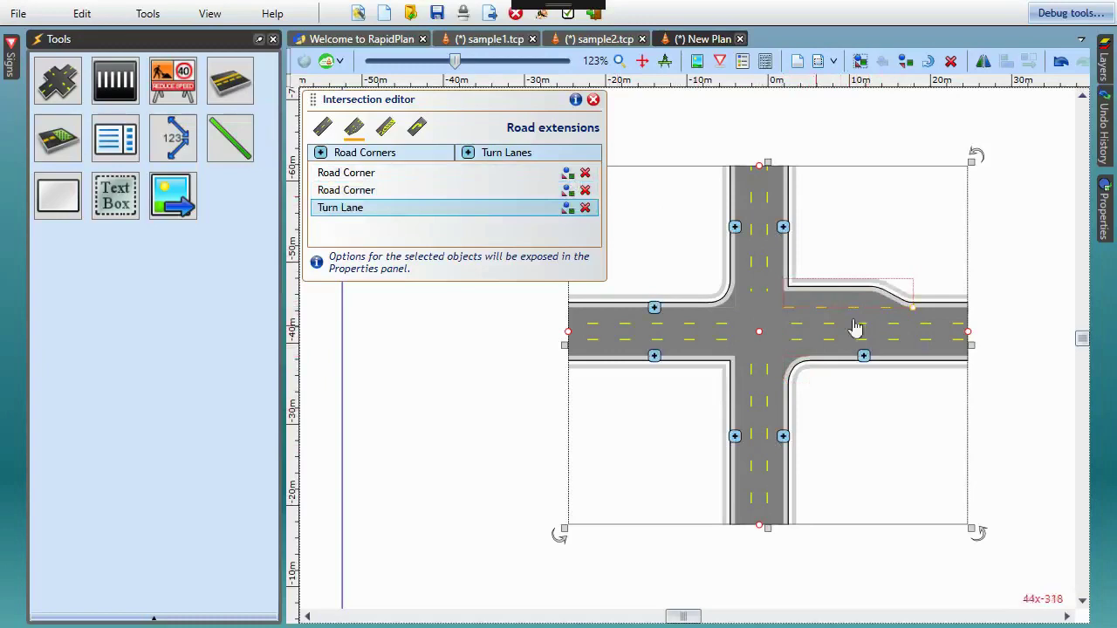
{"action": "left_click", "coordinate": [446, 191]}
{"action": "left_click", "coordinate": [439, 209]}
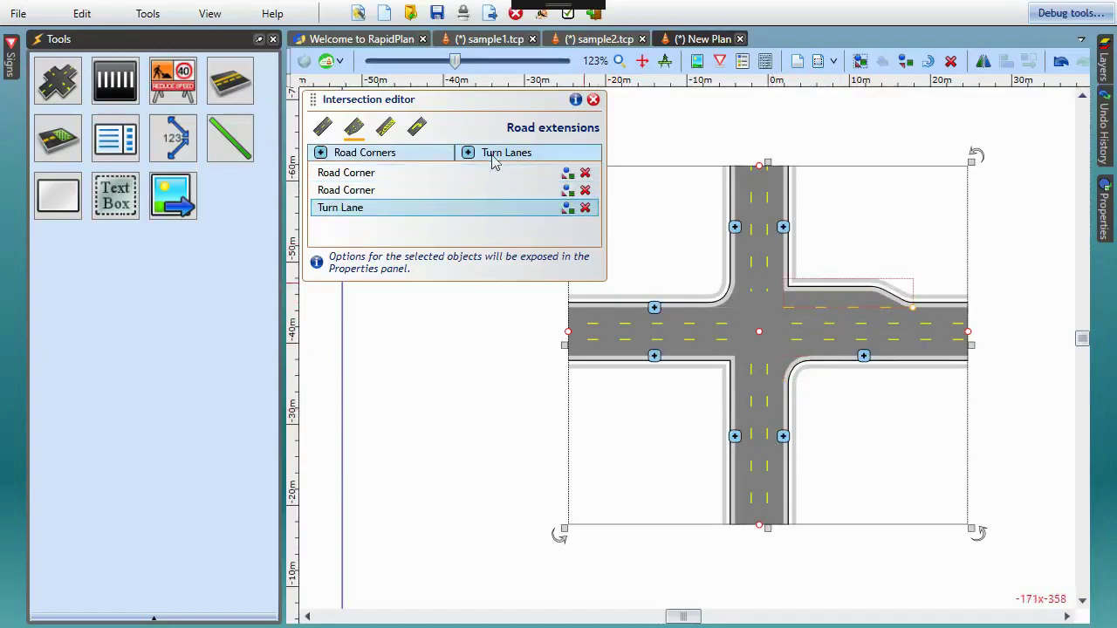
{"action": "left_click", "coordinate": [654, 356]}
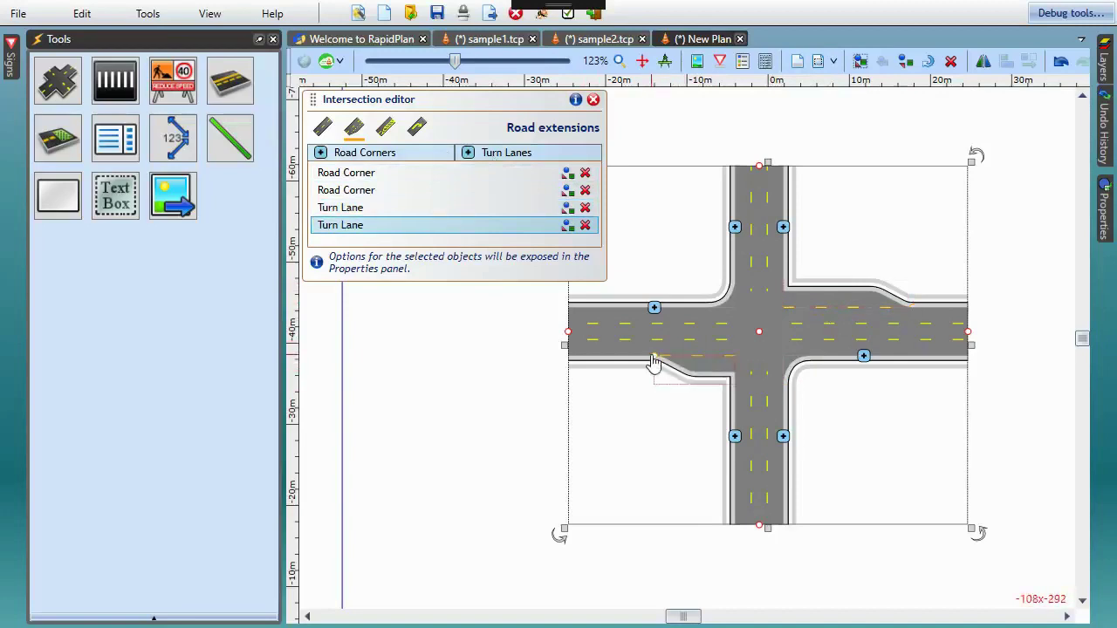
{"action": "left_click_drag", "start_coordinate": [654, 365], "coordinate": [627, 362]}
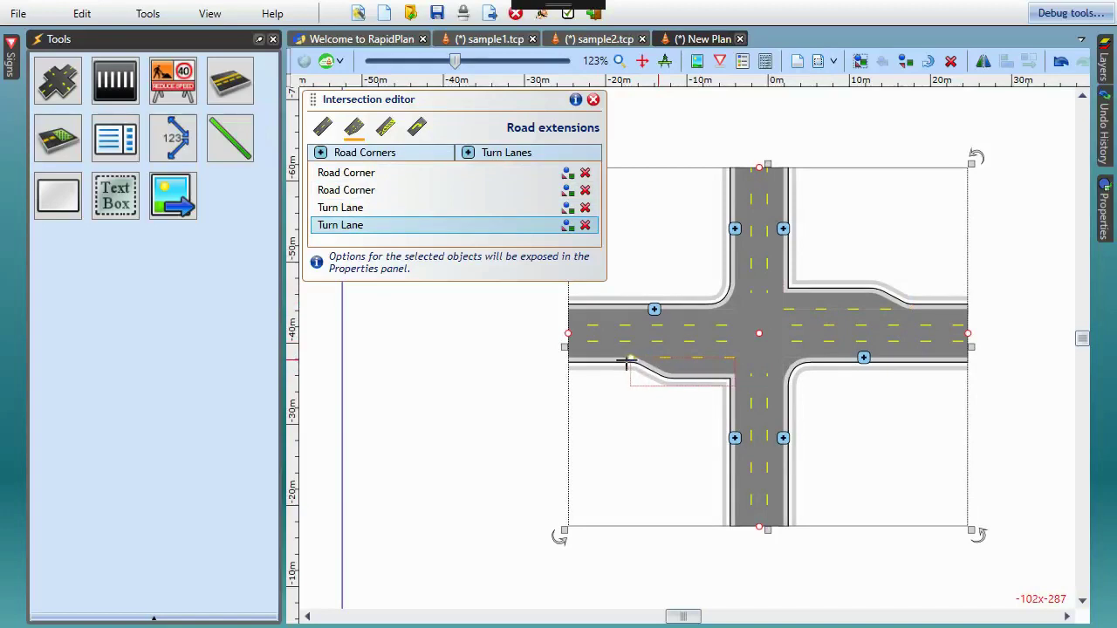
Step: Inspect the upper-left road corner's curve and radius settings in Properties
{"action": "left_click", "coordinate": [402, 174]}
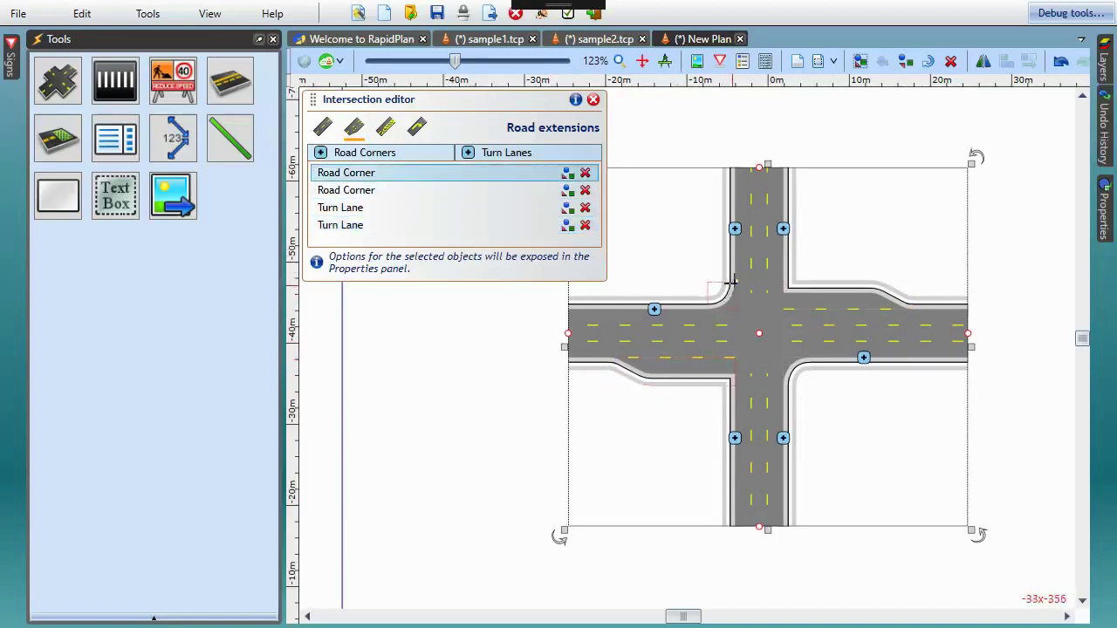
{"action": "mouse_move", "coordinate": [733, 280]}
{"action": "left_mouse_down"}
{"action": "mouse_move", "coordinate": [699, 266]}
{"action": "mouse_move", "coordinate": [735, 284]}
{"action": "left_mouse_up"}
{"action": "left_click", "coordinate": [1106, 216]}
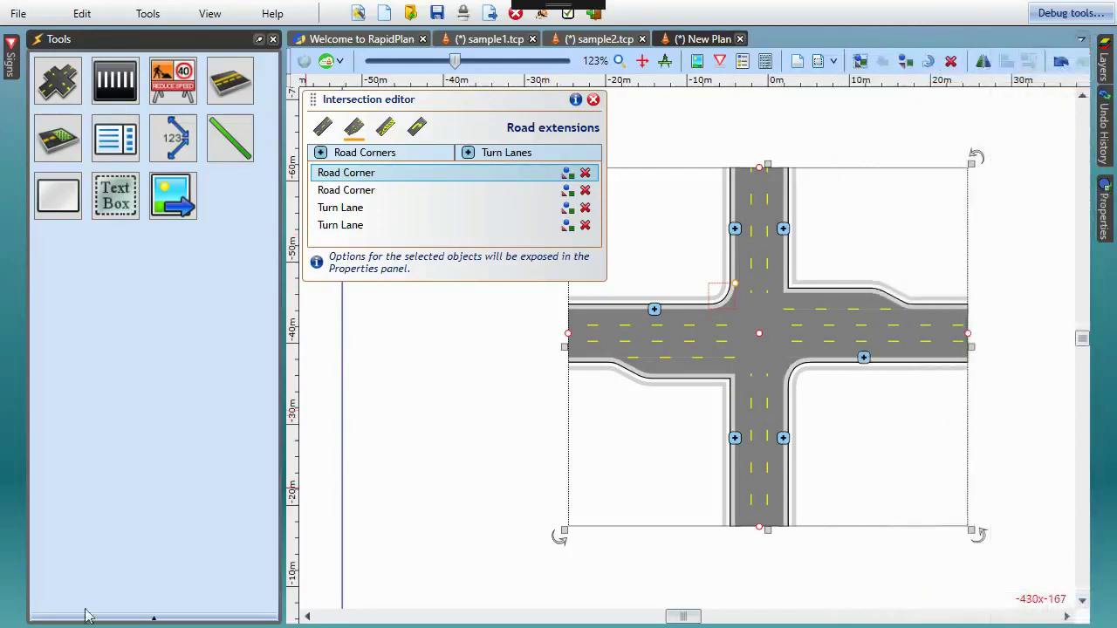
{"action": "scroll", "coordinate": [724, 349], "scroll_direction": "right", "scroll_amount": 2}
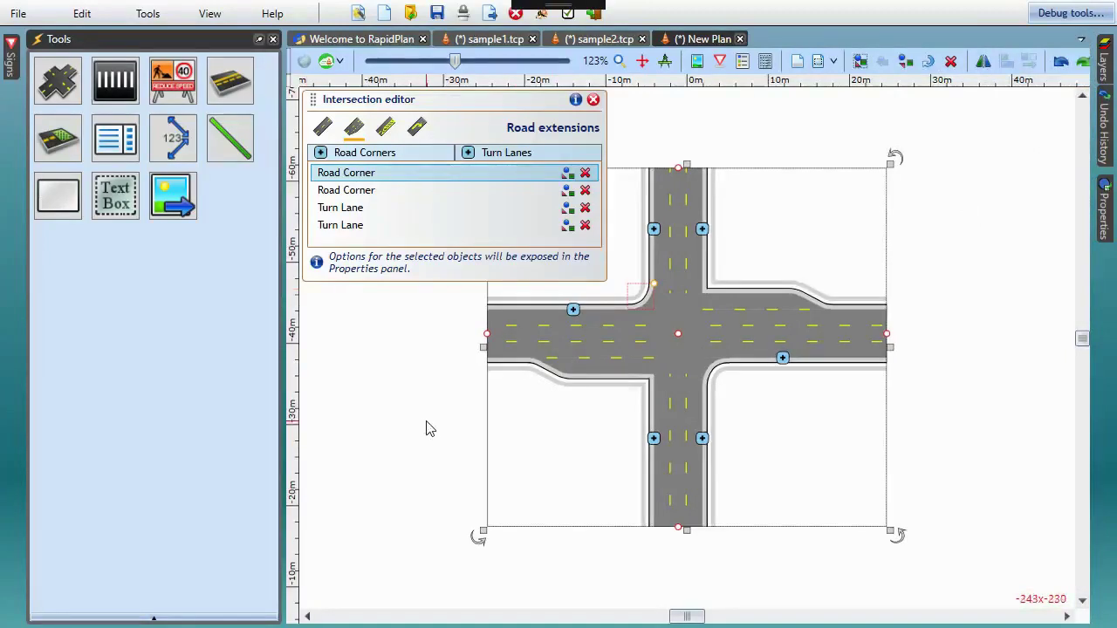
Step: Add four stop lines on the east and west approaches from the Markings options
{"action": "left_click", "coordinate": [386, 129]}
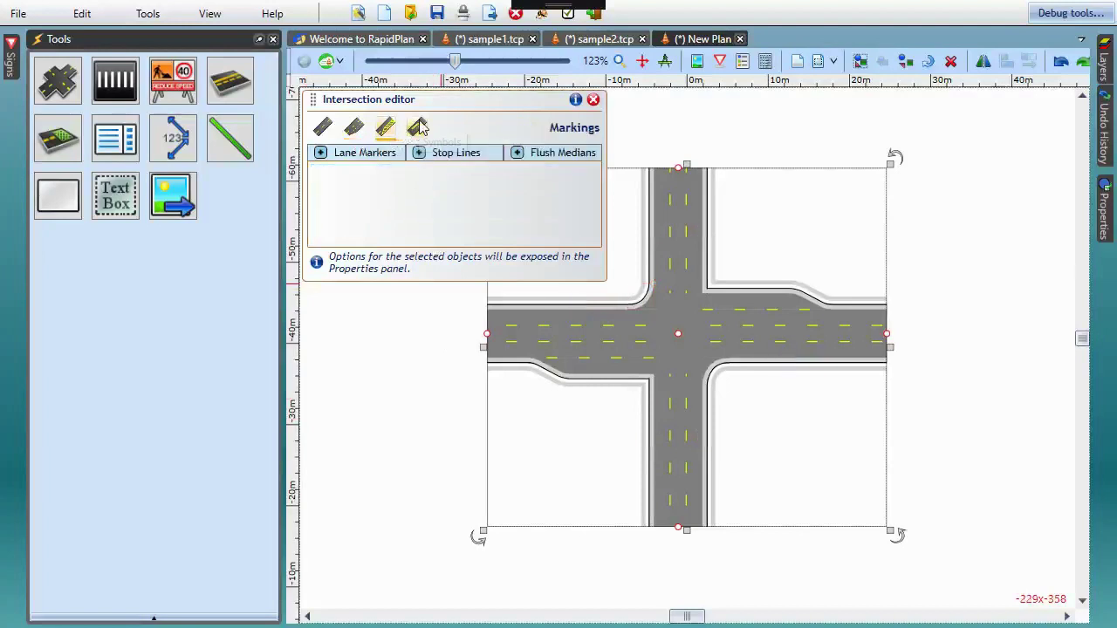
{"action": "left_click", "coordinate": [418, 128]}
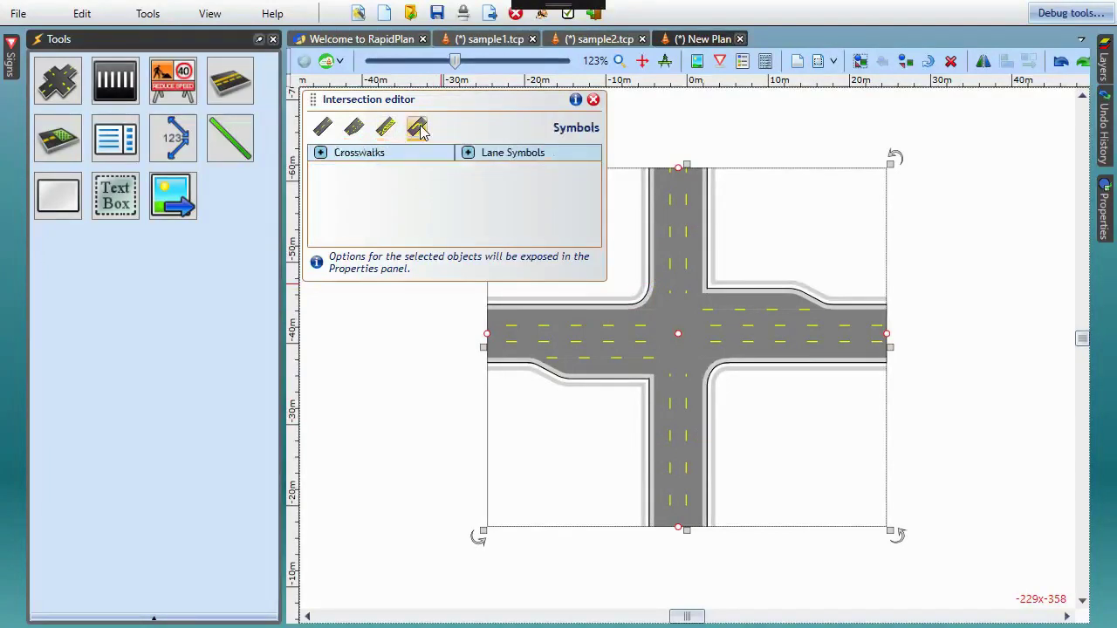
{"action": "left_click", "coordinate": [386, 128]}
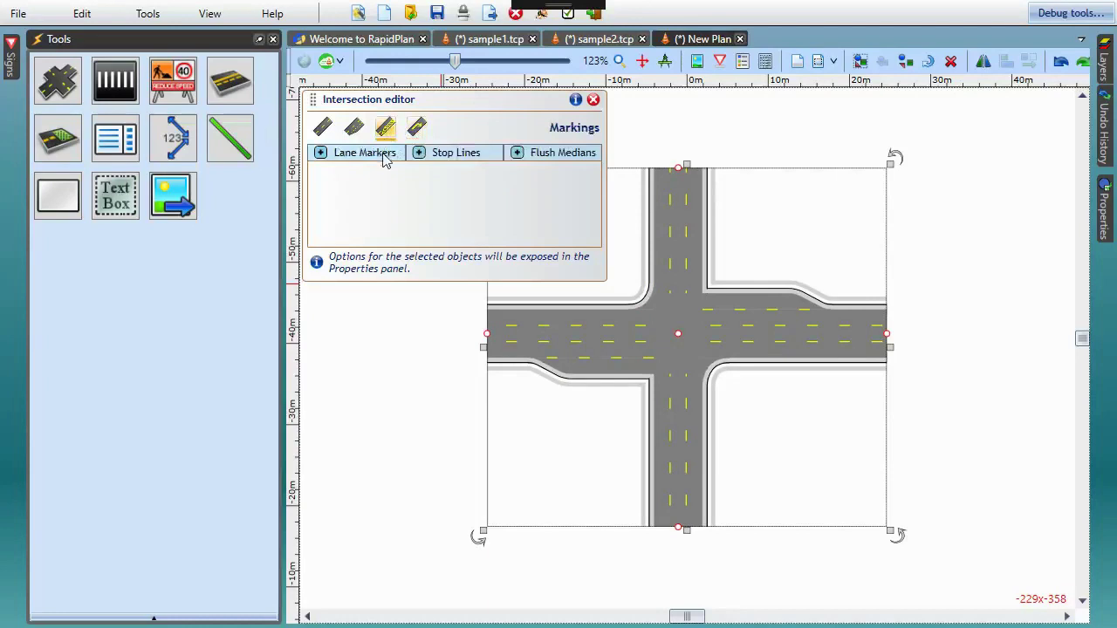
{"action": "left_click", "coordinate": [459, 161]}
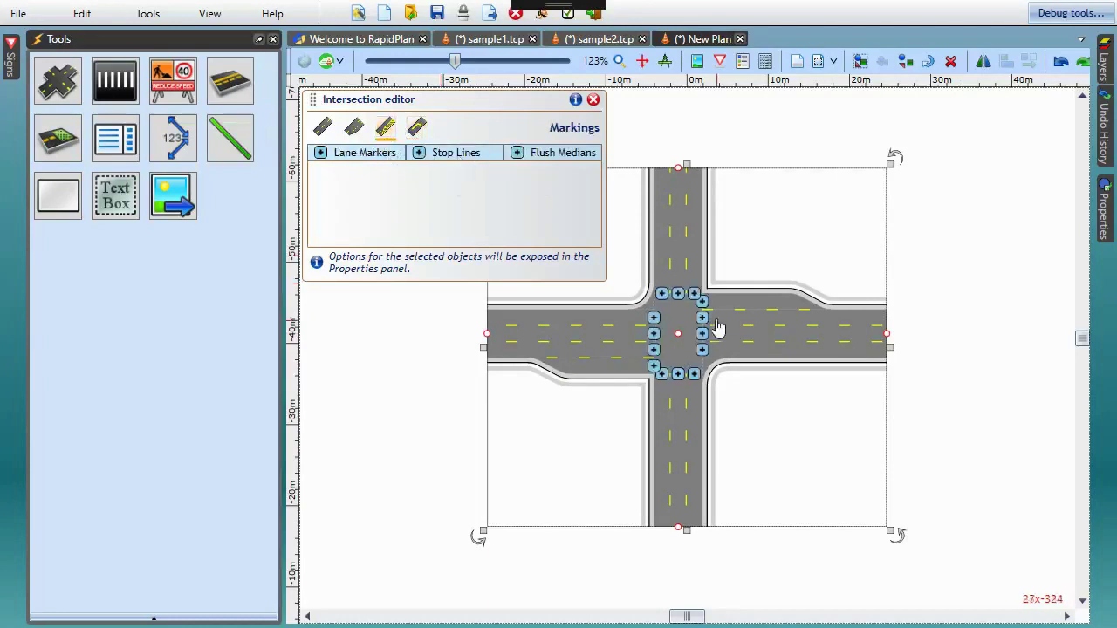
{"action": "scroll", "coordinate": [716, 326], "scroll_direction": "up", "scroll_amount": 5}
{"action": "left_click", "coordinate": [685, 279]}
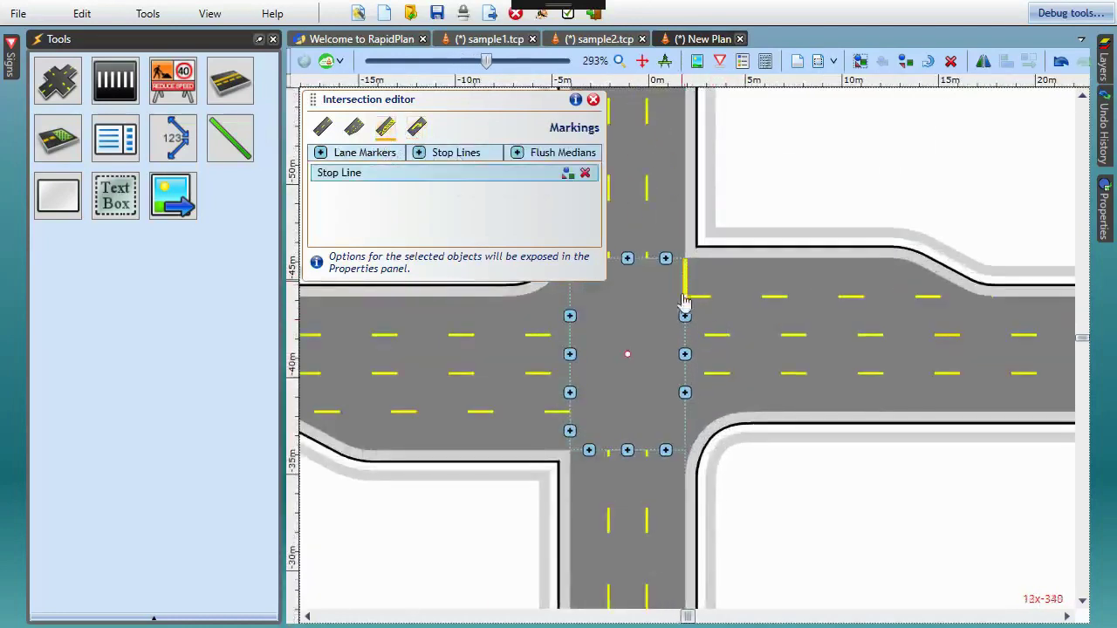
{"action": "left_click", "coordinate": [685, 316]}
{"action": "left_click", "coordinate": [570, 391]}
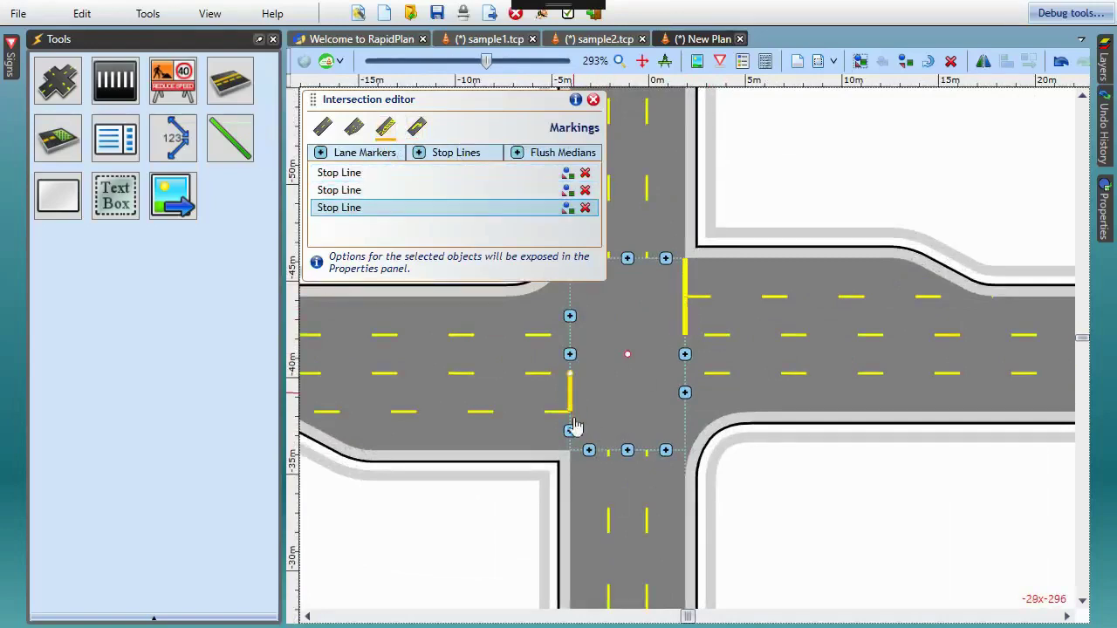
{"action": "left_click", "coordinate": [570, 430]}
Step: Extend the west and east approaches' lane lines to their stop lines with Lane Markers
{"action": "left_click", "coordinate": [384, 152]}
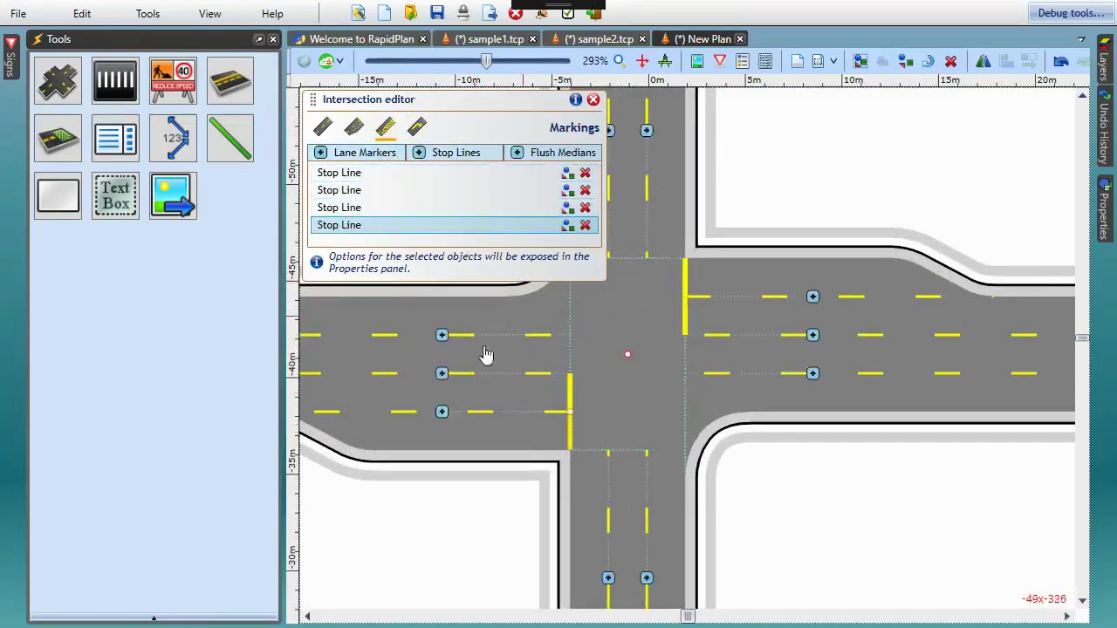
{"action": "left_click", "coordinate": [442, 335]}
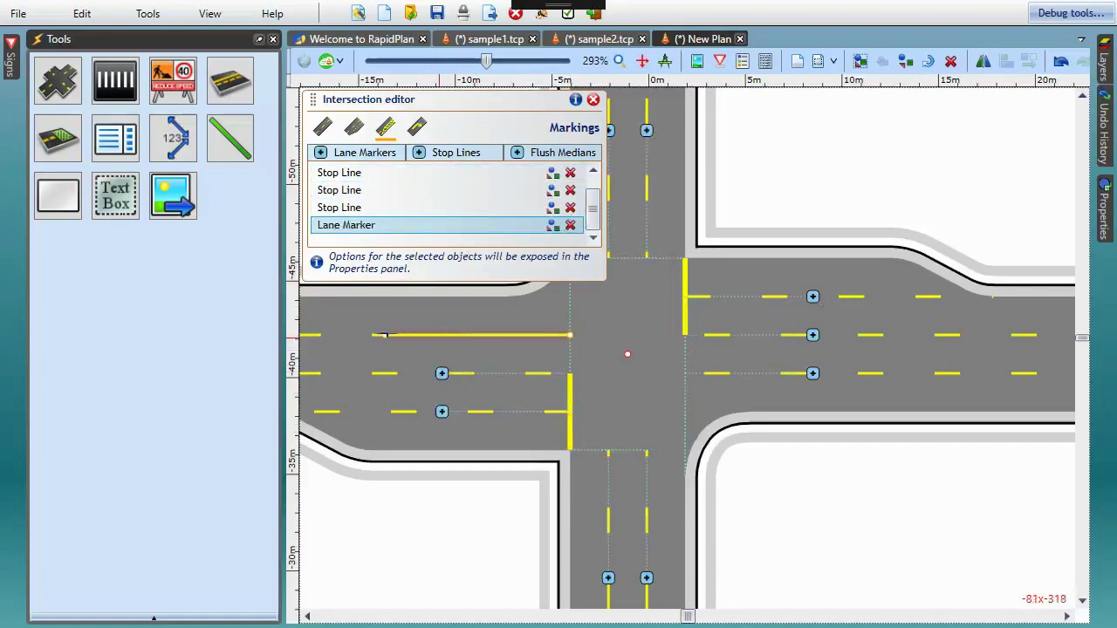
{"action": "left_click", "coordinate": [441, 374]}
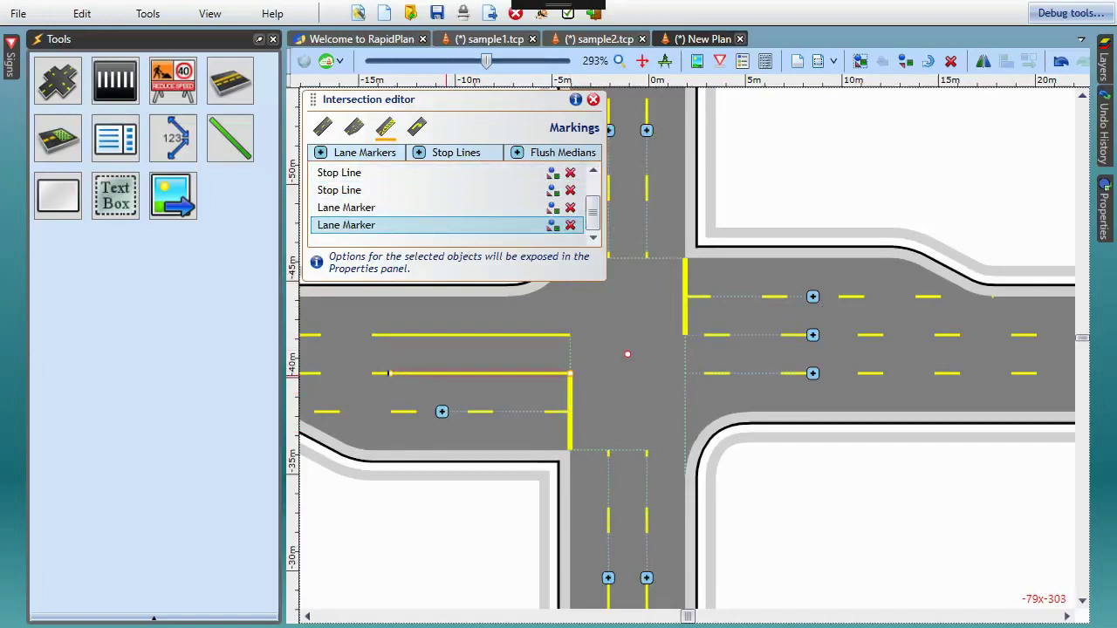
{"action": "left_click", "coordinate": [812, 335]}
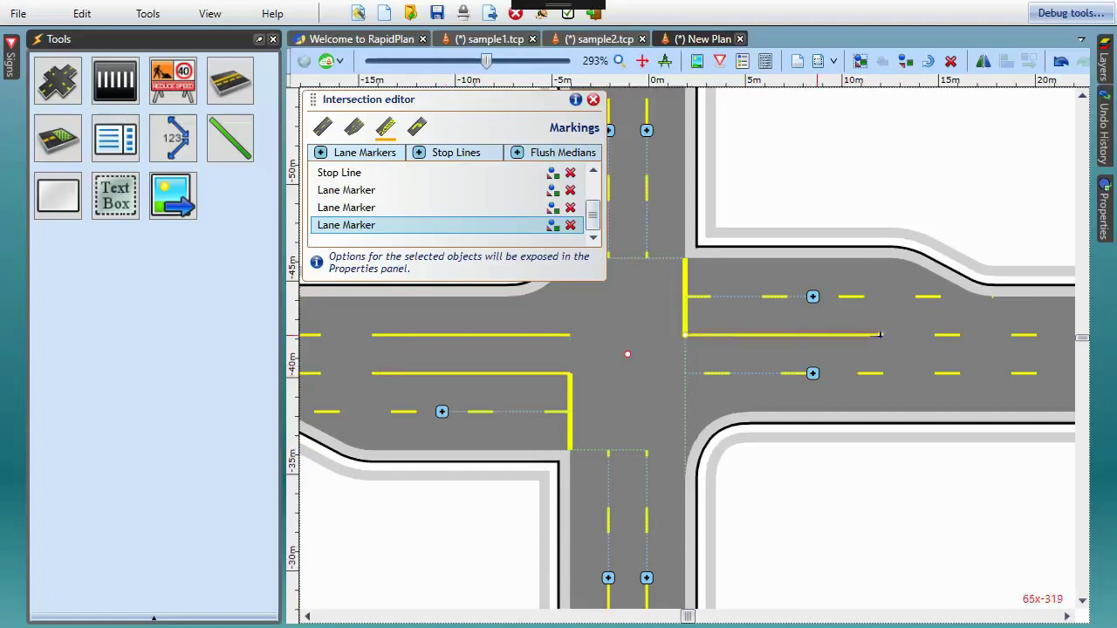
{"action": "left_click", "coordinate": [812, 374]}
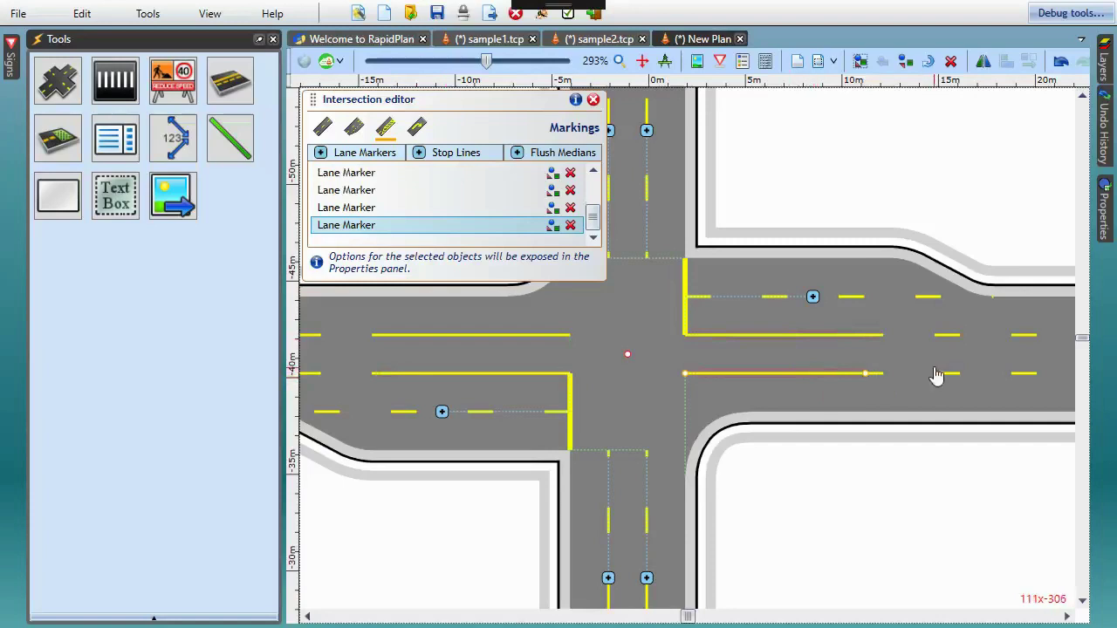
Step: Check the lane marker's properties, then close the intersection editor and pan west
{"action": "left_click", "coordinate": [1110, 221]}
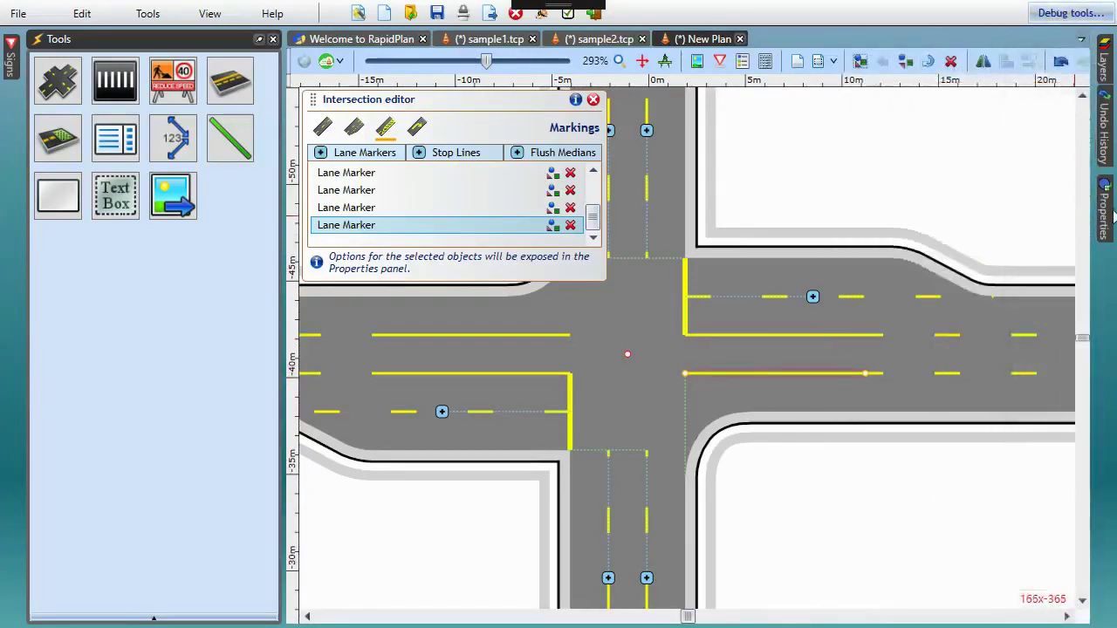
{"action": "left_click", "coordinate": [1107, 214]}
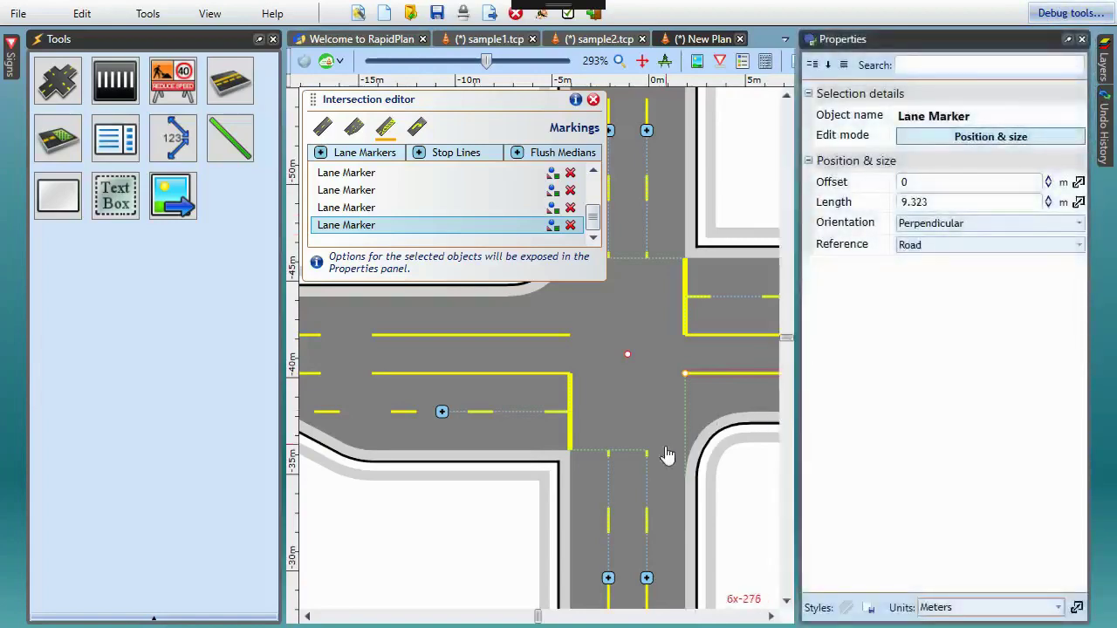
{"action": "left_click", "coordinate": [725, 494]}
{"action": "left_click_drag", "start_coordinate": [741, 503], "coordinate": [656, 446]}
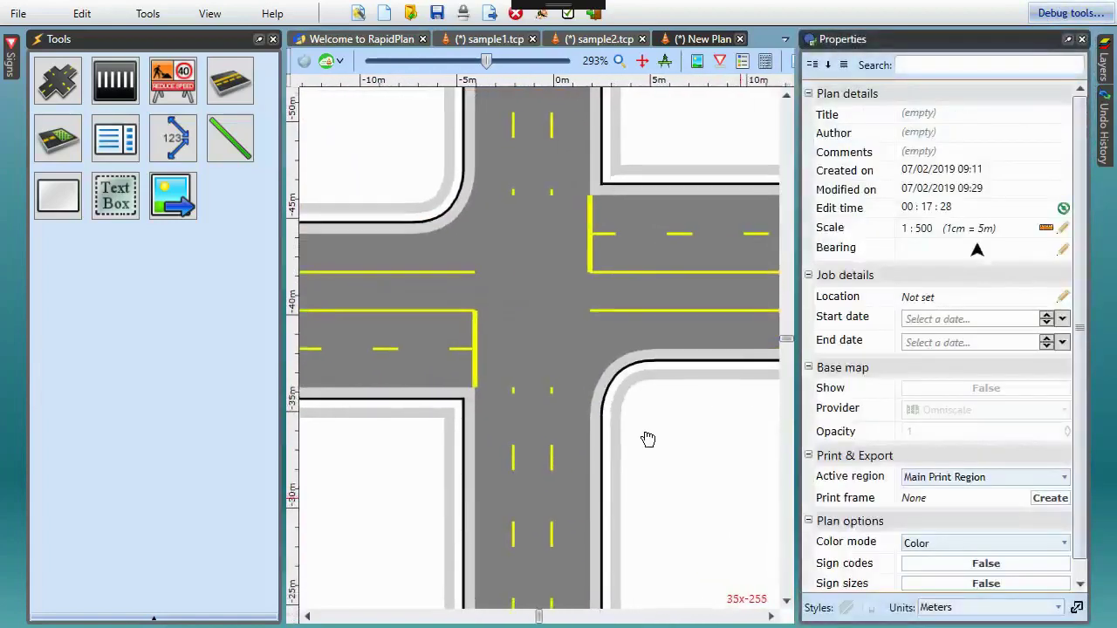
Step: Add right-turn arrows to the west and east approach turn lanes
{"action": "left_click", "coordinate": [472, 264]}
{"action": "left_click", "coordinate": [417, 128]}
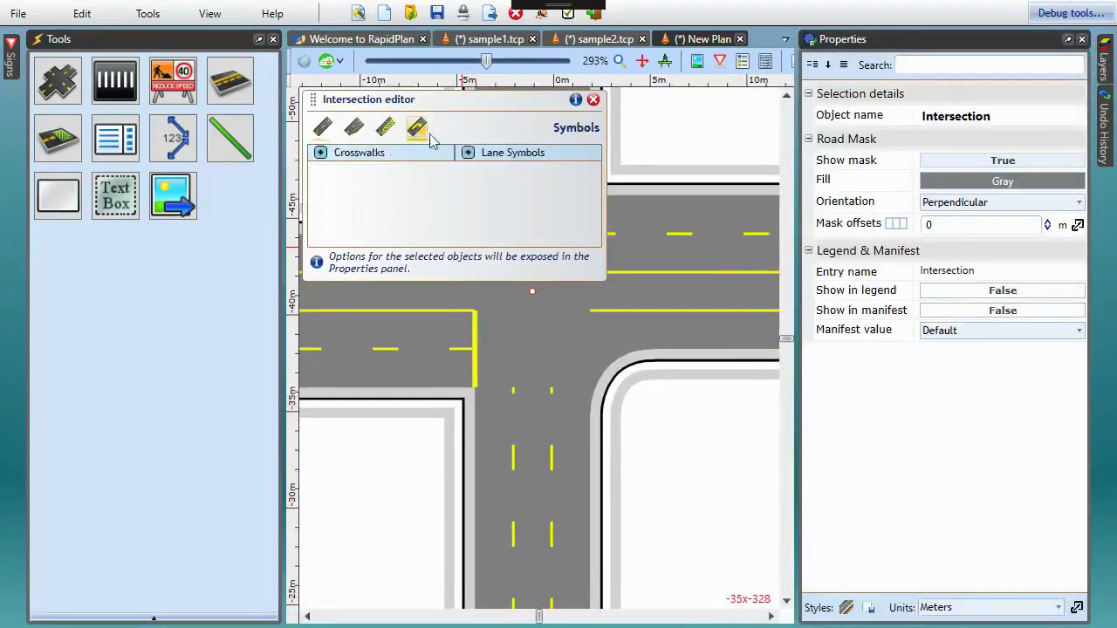
{"action": "left_click", "coordinate": [468, 152]}
{"action": "scroll", "coordinate": [469, 368], "scroll_direction": "up", "scroll_amount": 3}
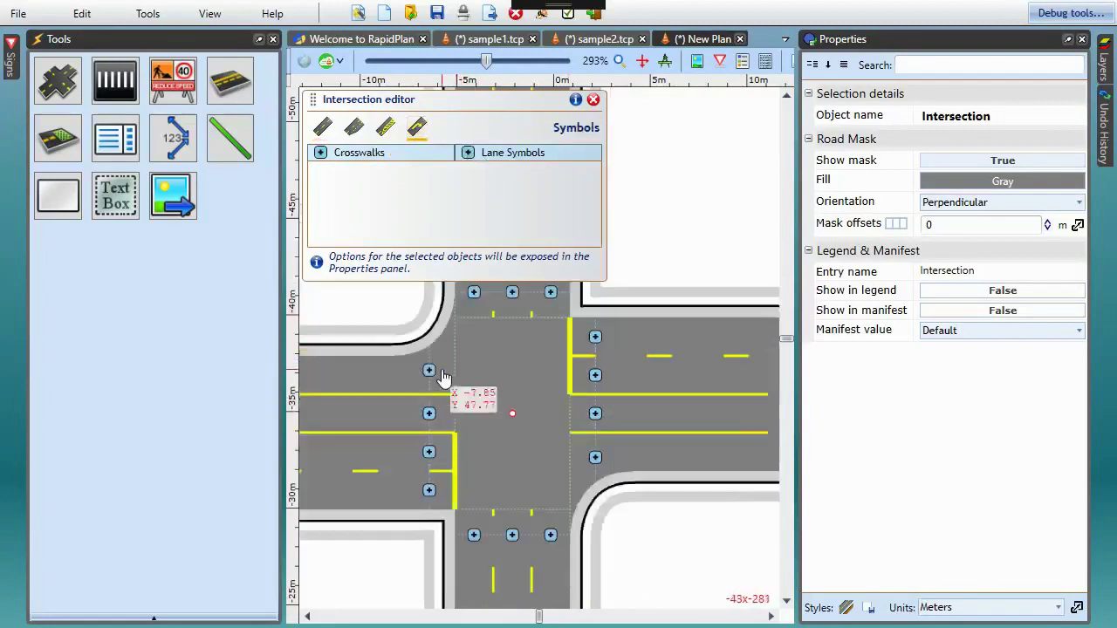
{"action": "left_click", "coordinate": [428, 489]}
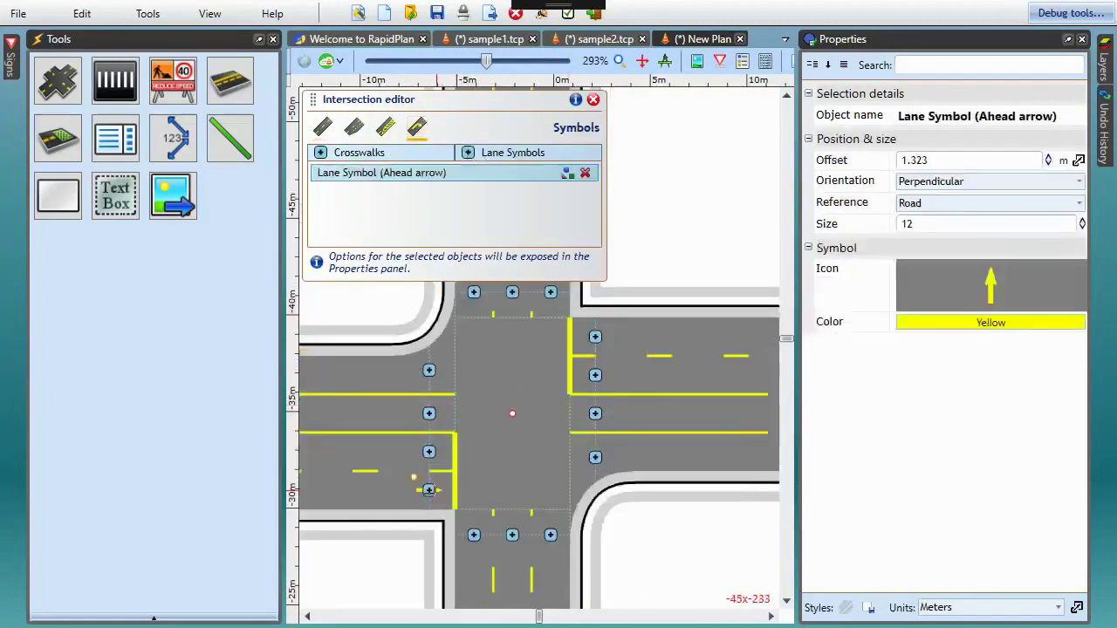
{"action": "left_click", "coordinate": [983, 288]}
{"action": "left_click", "coordinate": [999, 339]}
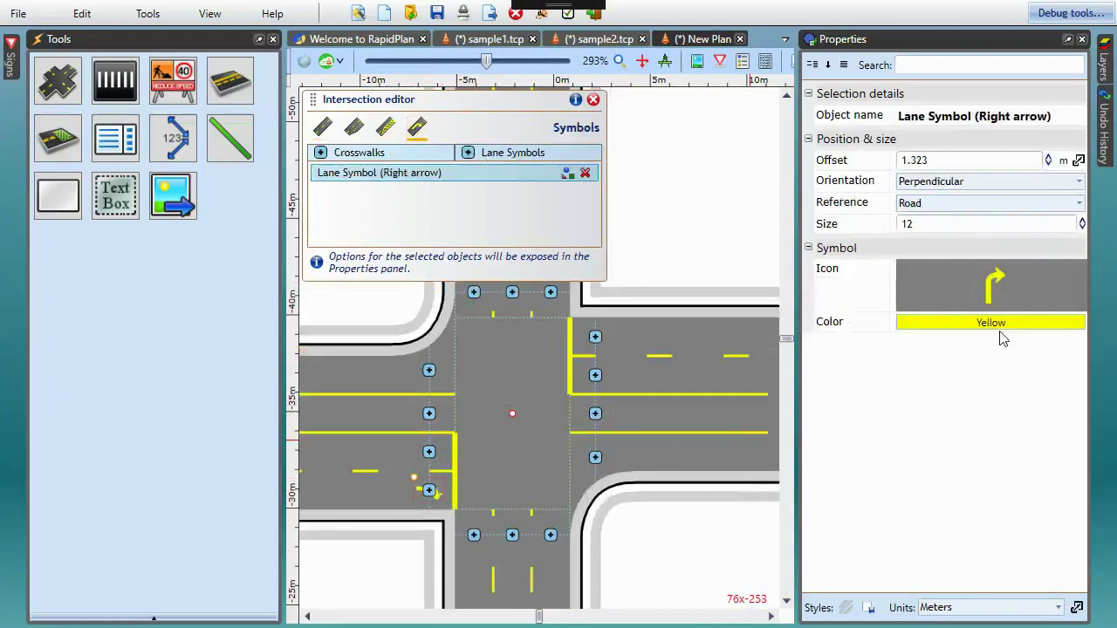
{"action": "left_click", "coordinate": [595, 336]}
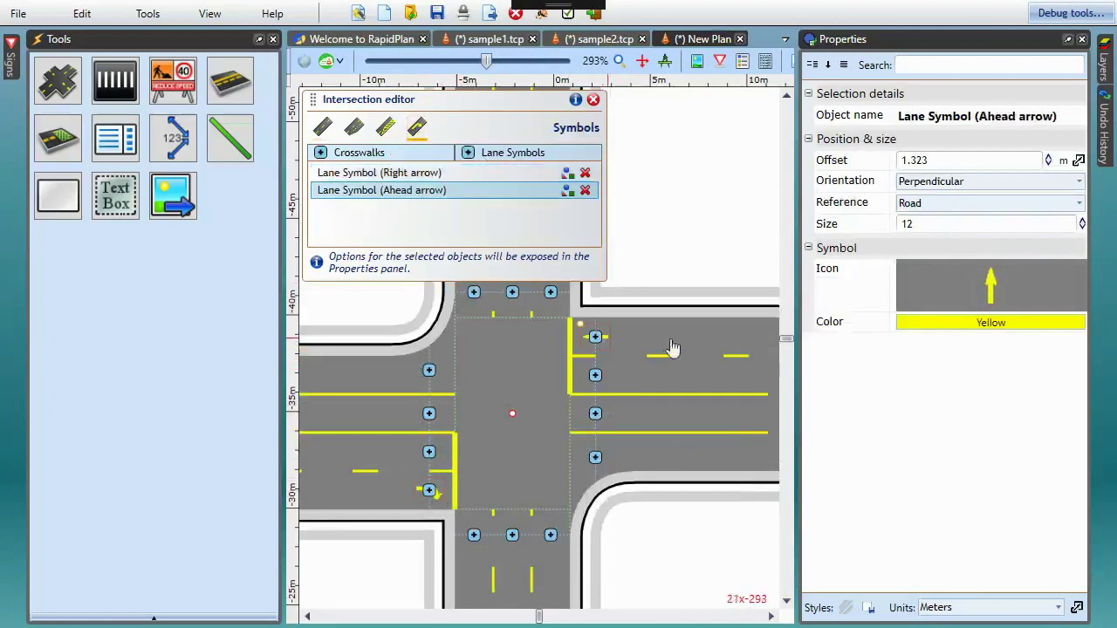
{"action": "left_click", "coordinate": [925, 288]}
{"action": "left_click", "coordinate": [995, 336]}
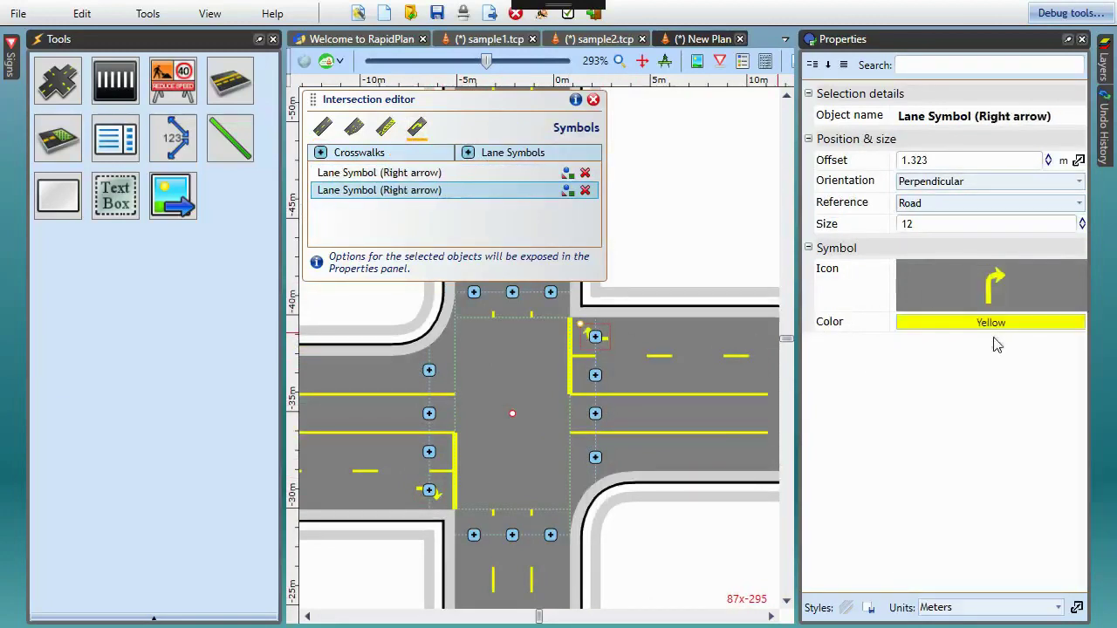
{"action": "left_click", "coordinate": [663, 263]}
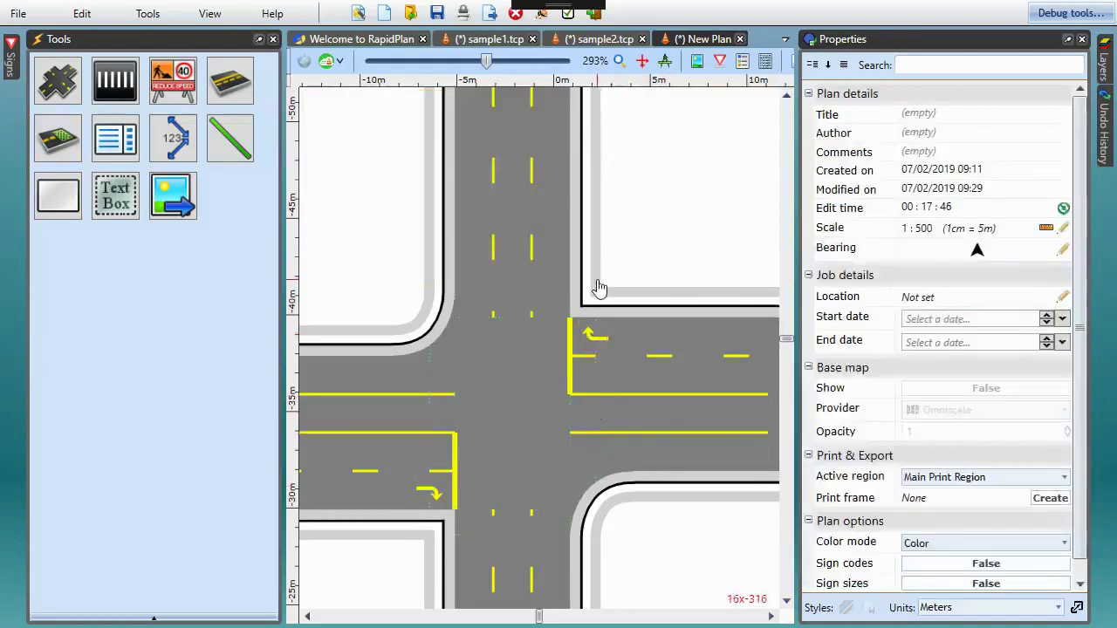
Step: Add zebra crosswalks across the intersection's north and south arms
{"action": "scroll", "coordinate": [657, 239], "scroll_direction": "down", "scroll_amount": 1}
{"action": "scroll", "coordinate": [636, 155], "scroll_direction": "down", "scroll_amount": 2}
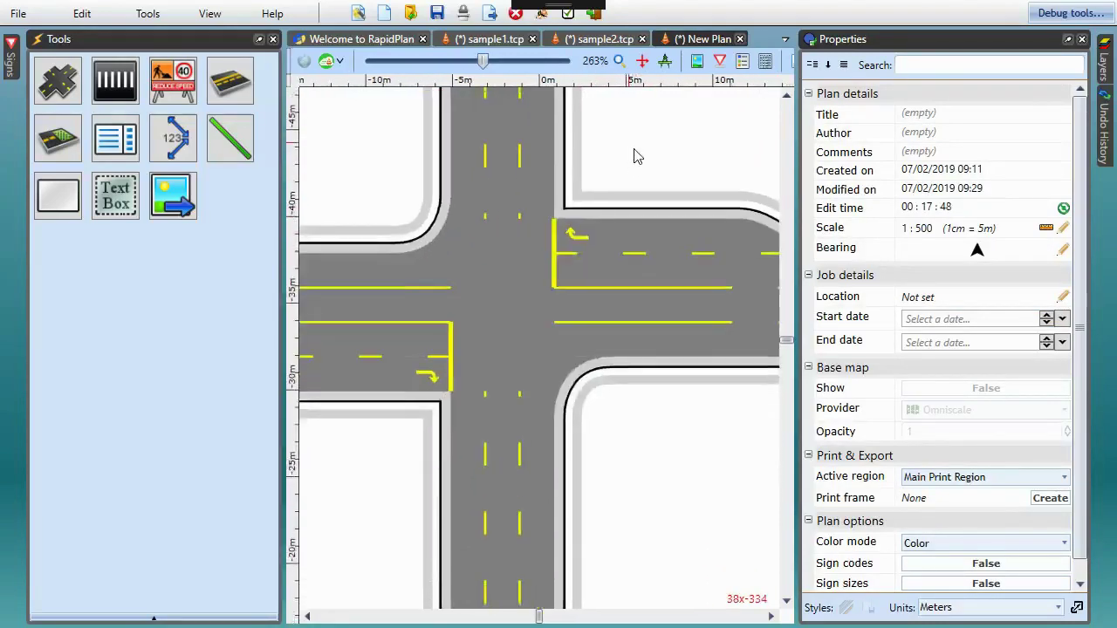
{"action": "left_click", "coordinate": [1066, 40]}
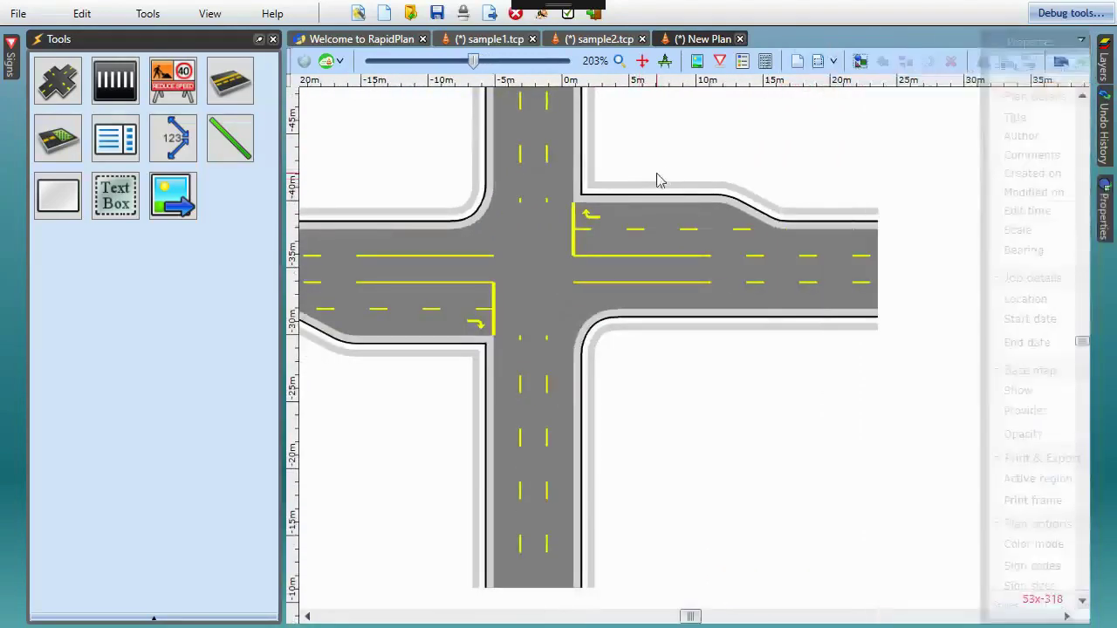
{"action": "scroll", "coordinate": [738, 224], "scroll_direction": "down", "scroll_amount": 1}
{"action": "left_click", "coordinate": [660, 253]}
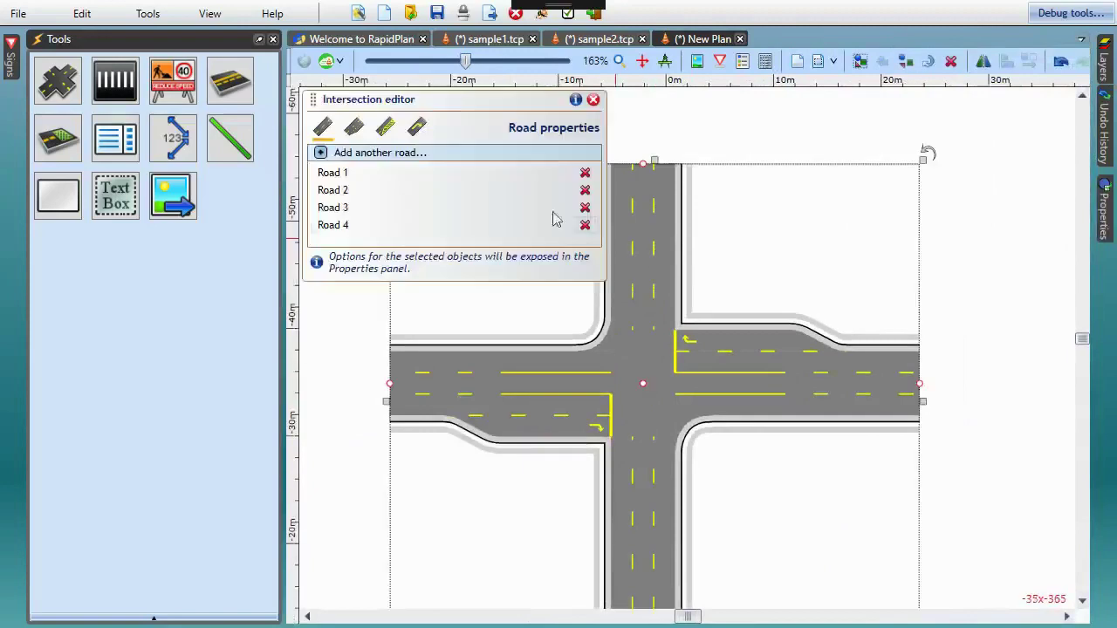
{"action": "left_click", "coordinate": [416, 127]}
{"action": "left_click", "coordinate": [410, 154]}
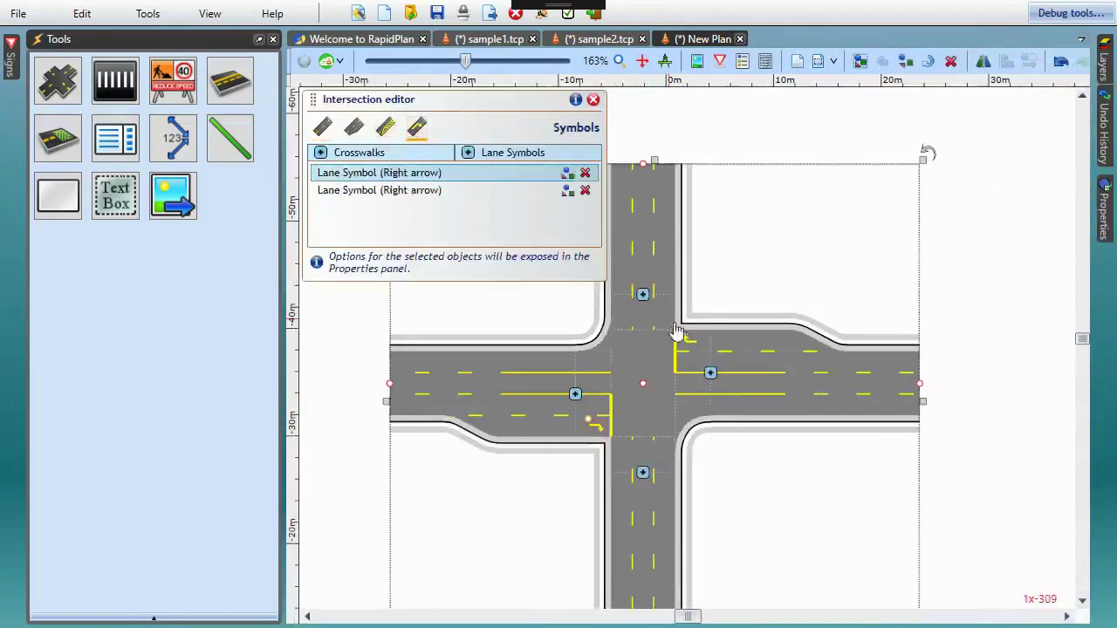
{"action": "left_click", "coordinate": [646, 297]}
{"action": "left_click", "coordinate": [642, 472]}
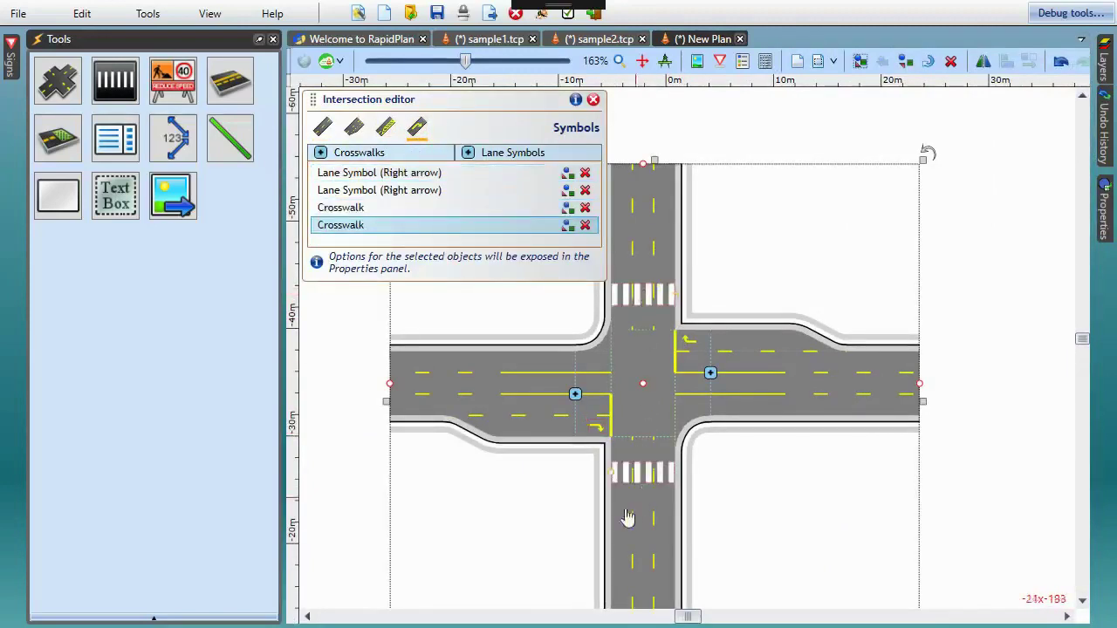
{"action": "left_click", "coordinate": [768, 516]}
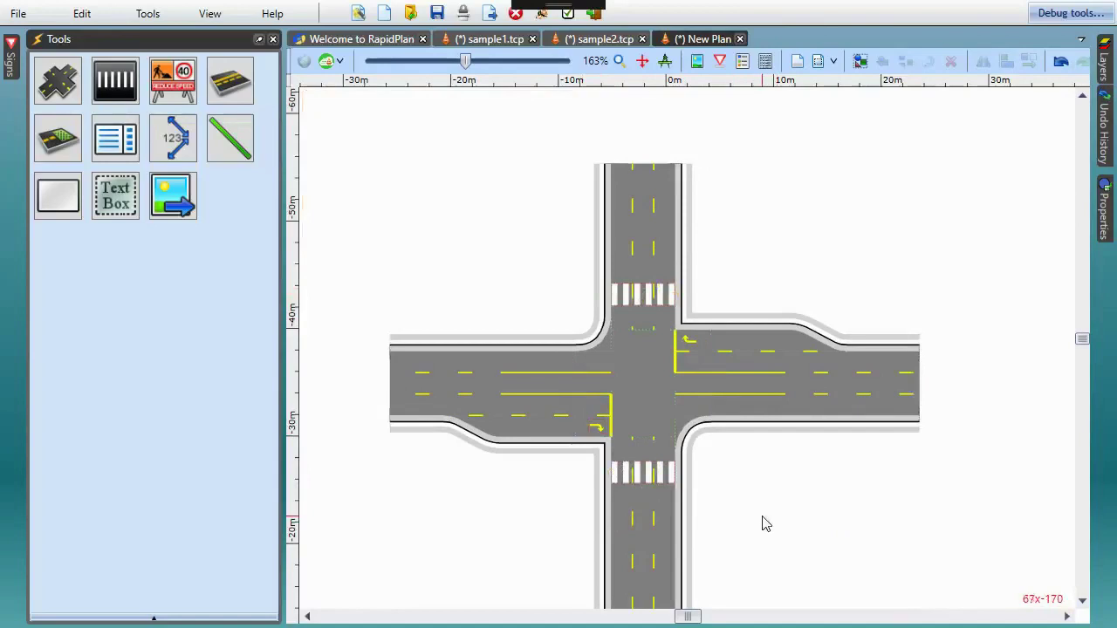
{"action": "scroll", "coordinate": [766, 490], "scroll_direction": "down", "scroll_amount": 1}
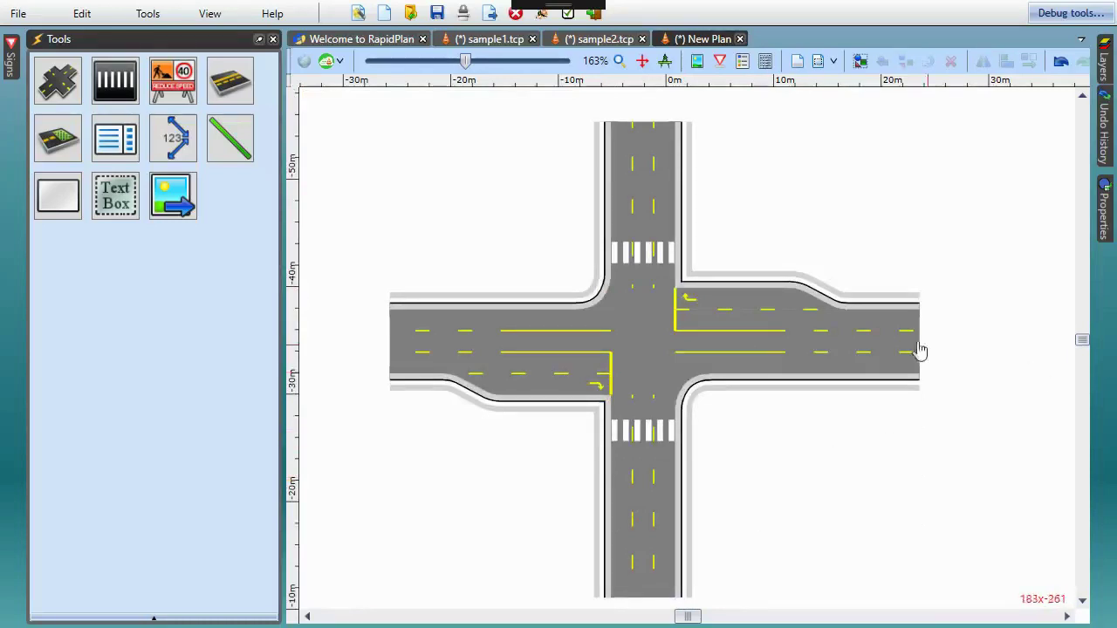
Step: Move the intersection right and drag the south arm's end to slant it south-east
{"action": "left_click", "coordinate": [886, 356]}
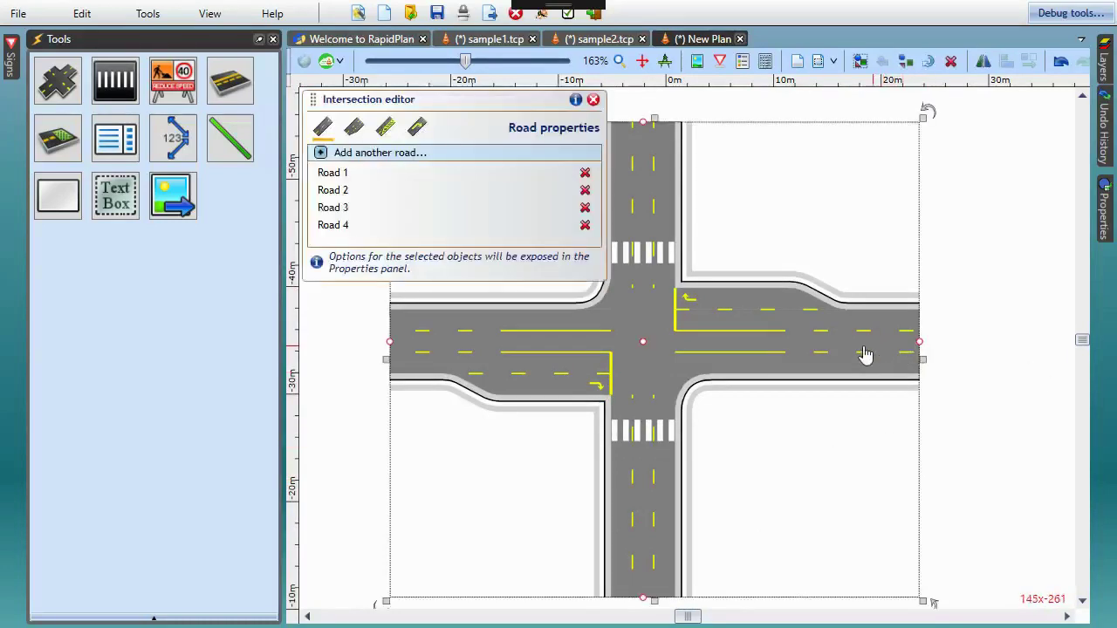
{"action": "left_click_drag", "start_coordinate": [865, 354], "coordinate": [1029, 338]}
{"action": "scroll", "coordinate": [698, 527], "scroll_direction": "down", "scroll_amount": 1}
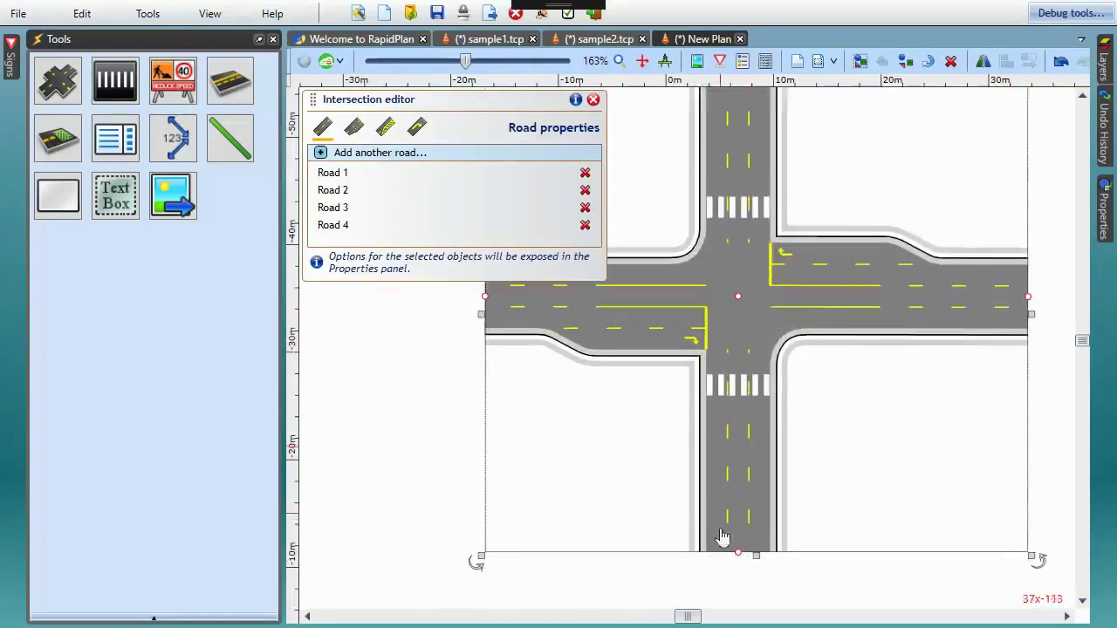
{"action": "left_click_drag", "start_coordinate": [739, 554], "coordinate": [897, 551]}
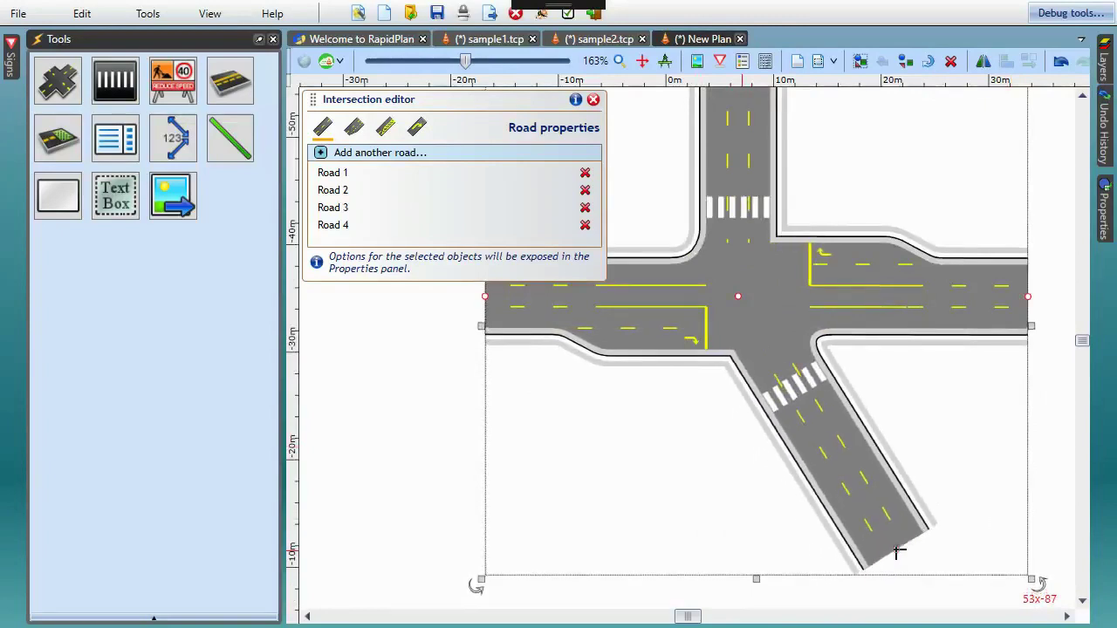
{"action": "scroll", "coordinate": [925, 401], "scroll_direction": "up", "scroll_amount": 1}
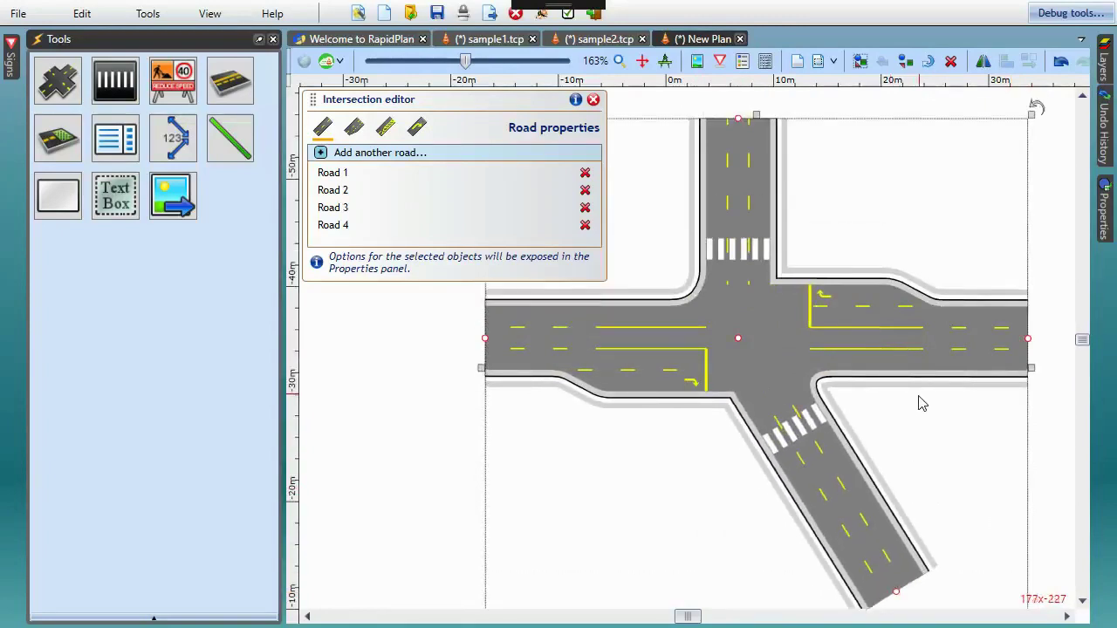
{"action": "scroll", "coordinate": [759, 349], "scroll_direction": "down", "scroll_amount": 1}
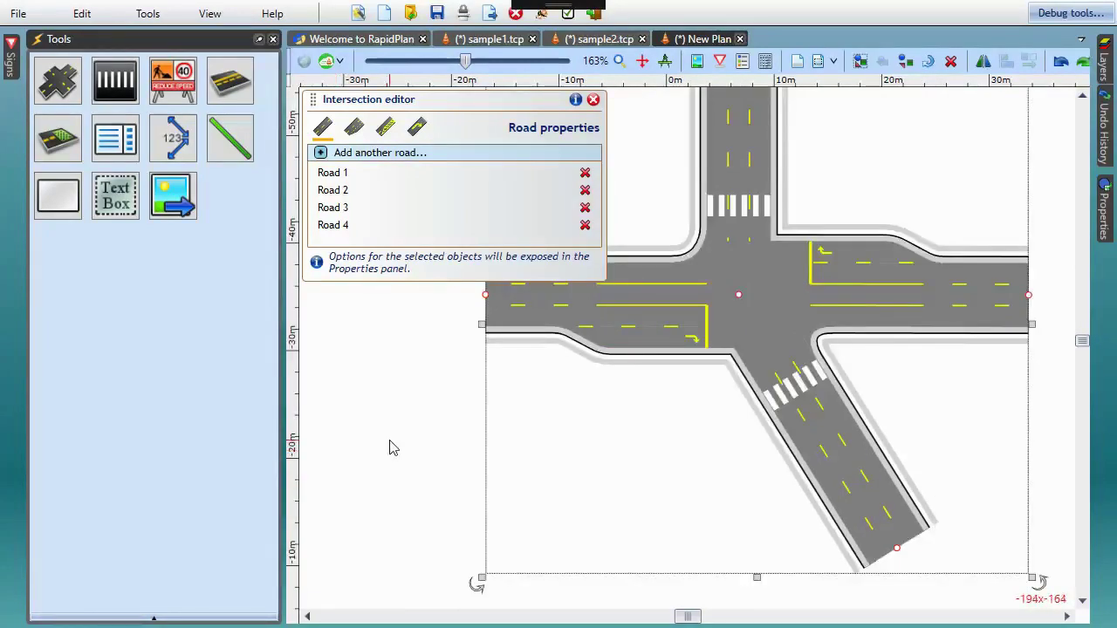
Step: Select the crosswalk on the skewed south arm and set its offset to 4
{"action": "scroll", "coordinate": [877, 404], "scroll_direction": "up", "scroll_amount": 2, "text": "ctrl"}
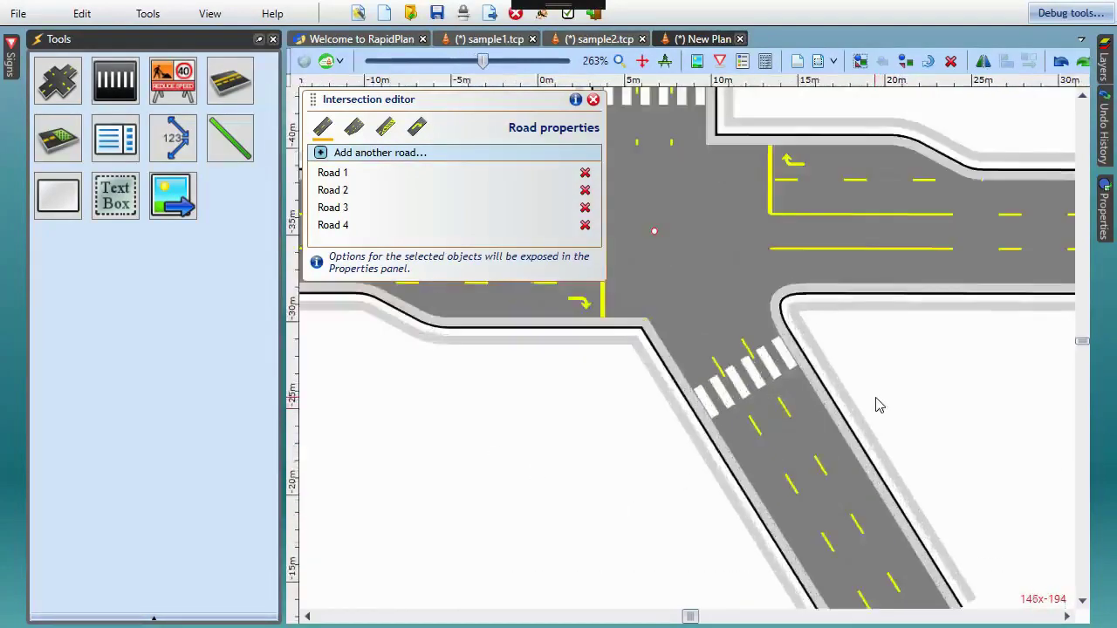
{"action": "middle_click_drag", "start_coordinate": [904, 404], "coordinate": [711, 438]}
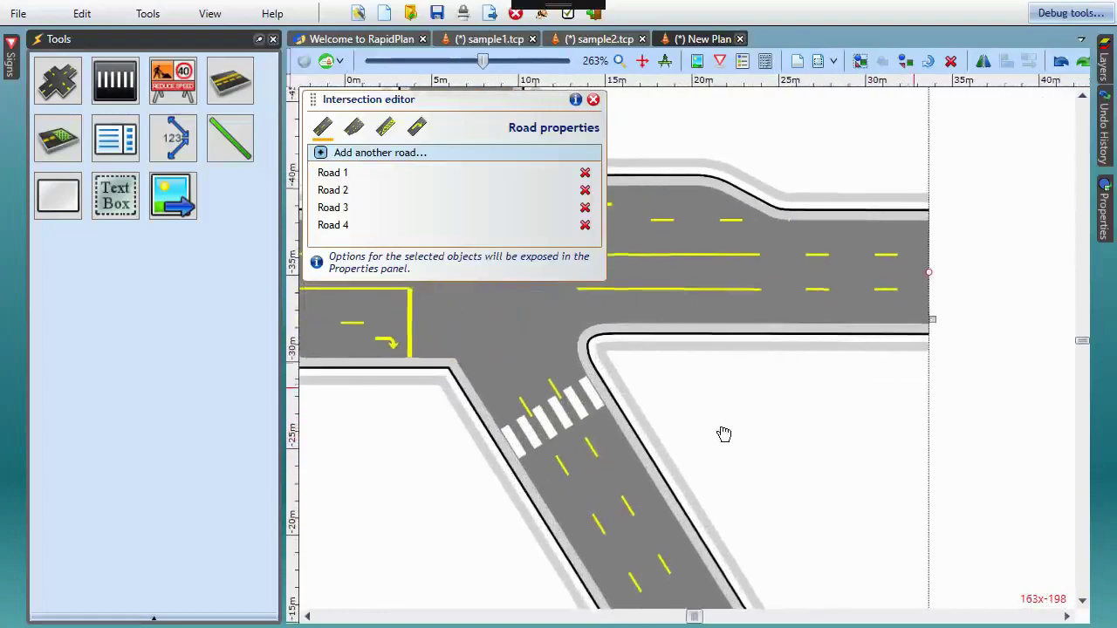
{"action": "left_click", "coordinate": [555, 419]}
{"action": "mouse_move", "coordinate": [1102, 225]}
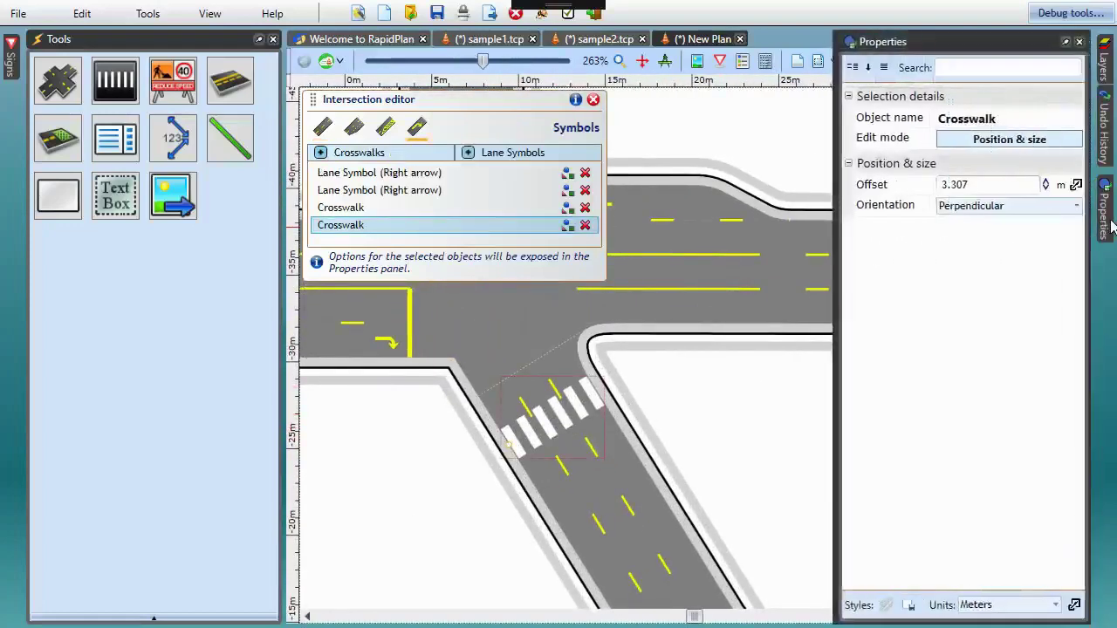
{"action": "left_click", "coordinate": [976, 184]}
{"action": "type", "text": "4"}
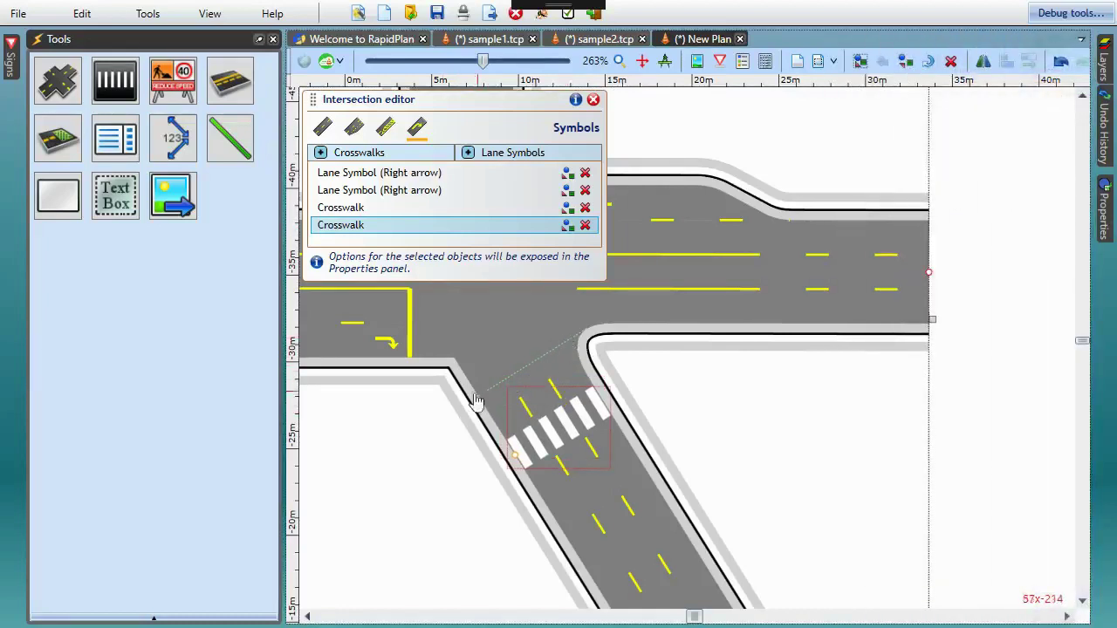
Step: Set the crosswalk's Orientation to Perpendicular, with Edit mode switched to Style
{"action": "mouse_move", "coordinate": [1106, 220]}
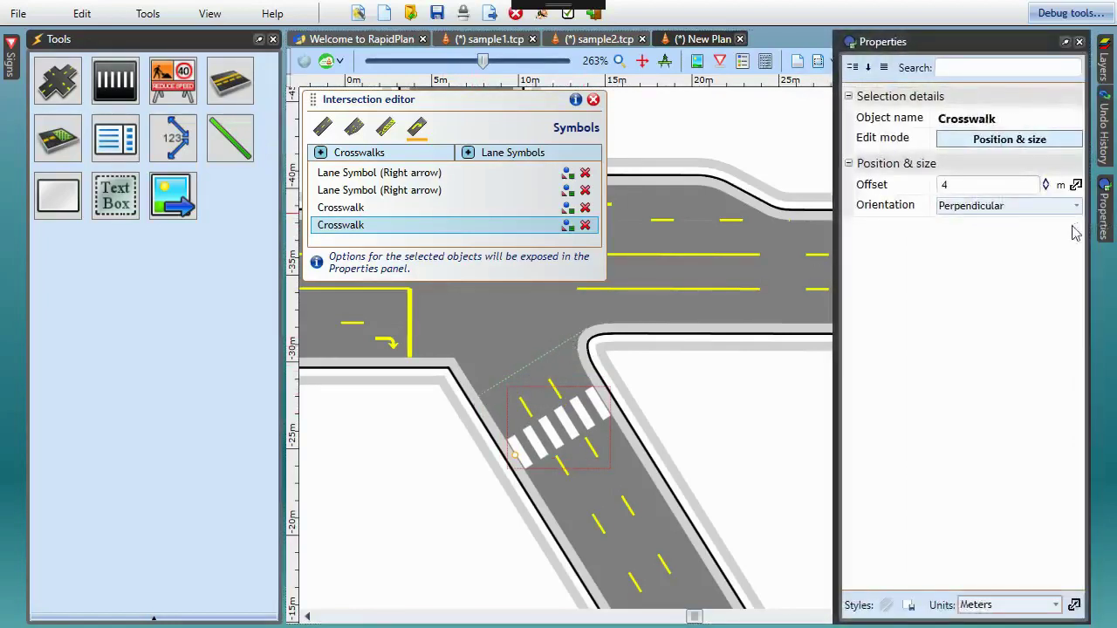
{"action": "left_click", "coordinate": [975, 207]}
{"action": "left_click", "coordinate": [974, 219]}
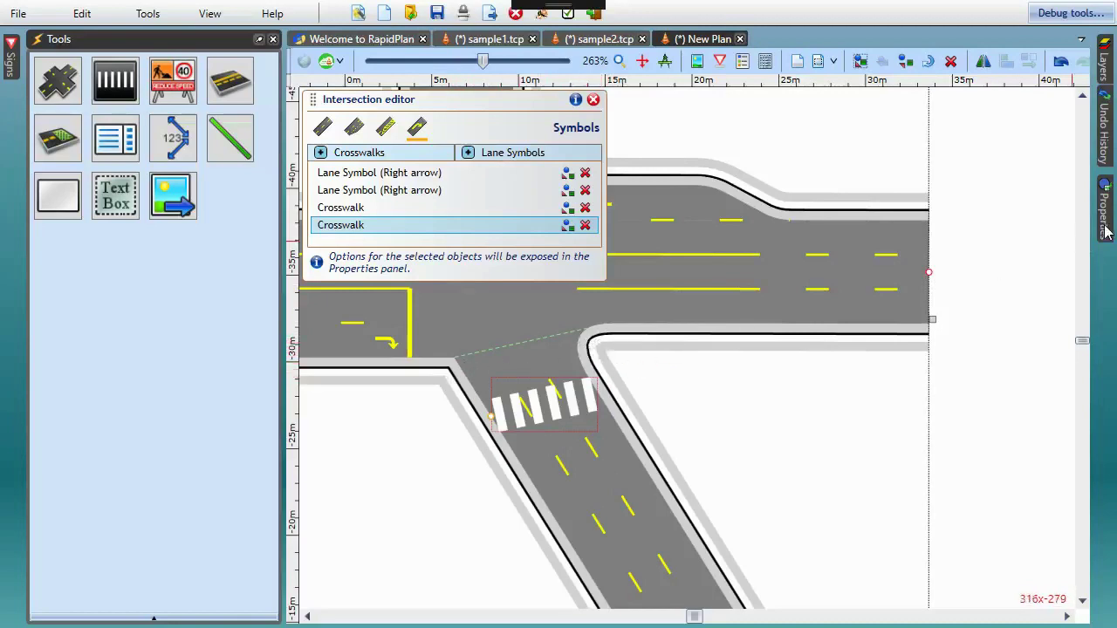
{"action": "mouse_move", "coordinate": [1105, 229]}
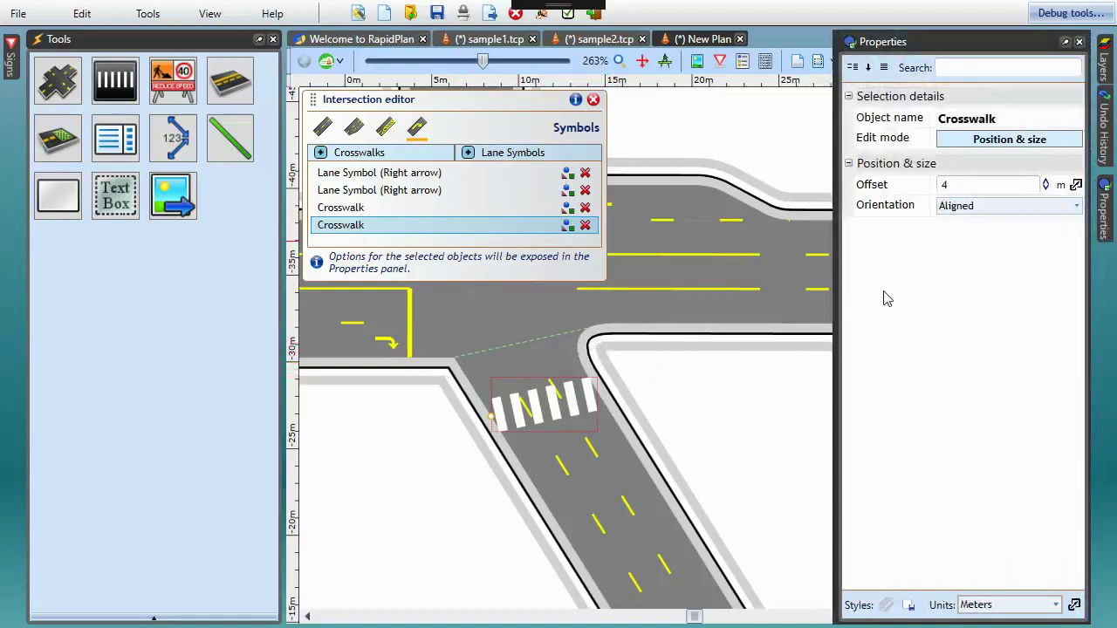
{"action": "left_click", "coordinate": [970, 213]}
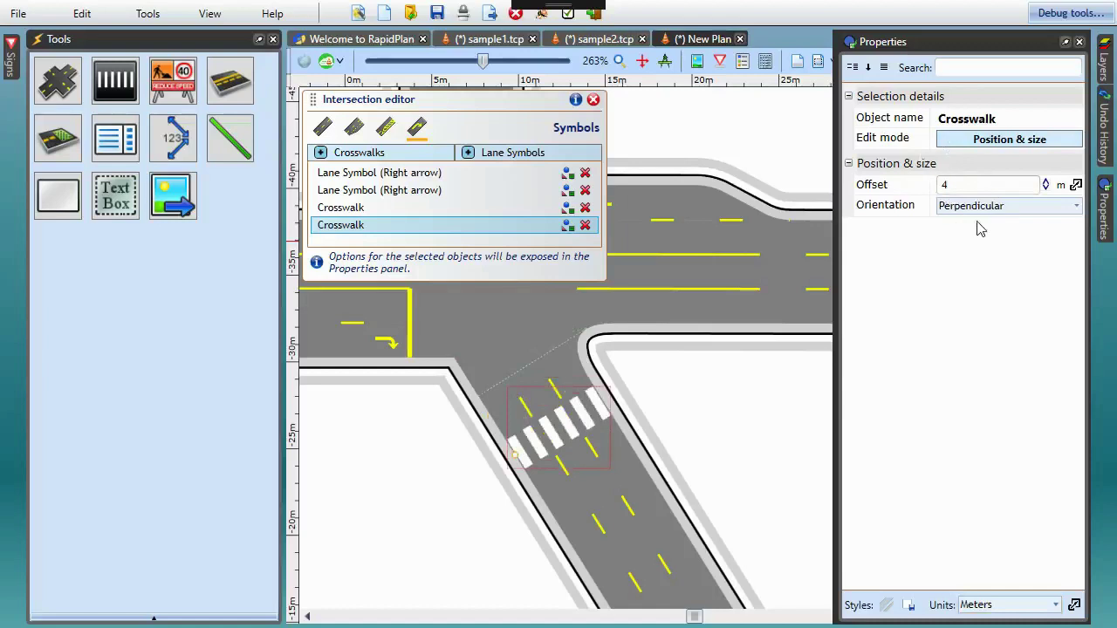
{"action": "left_click", "coordinate": [974, 143]}
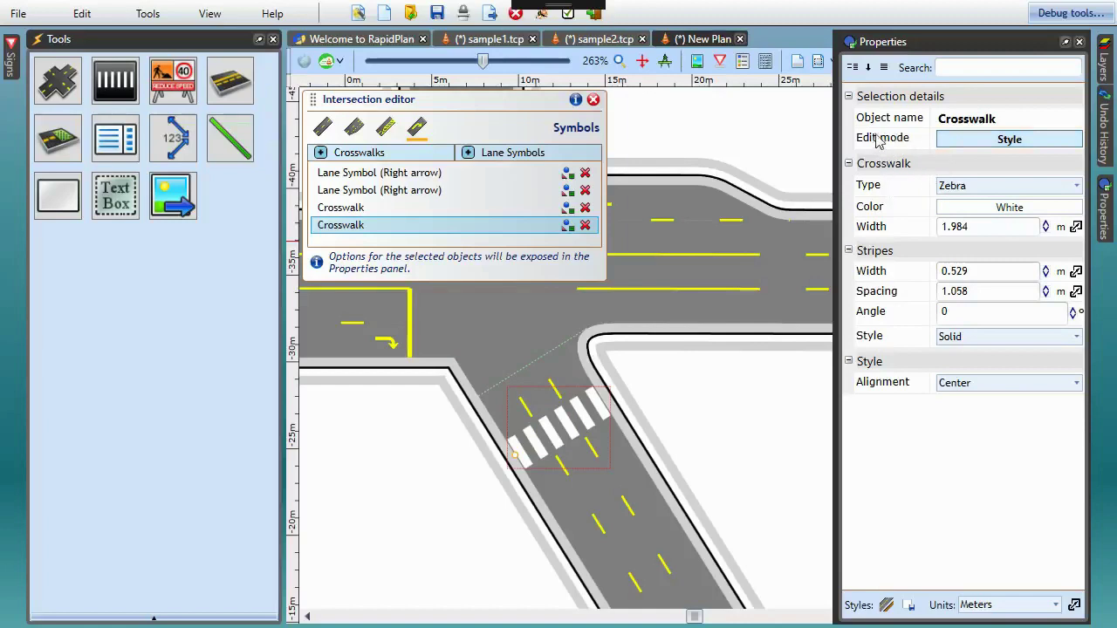
Step: Detach the crosswalk, move it up toward the junction and rotate it nearly level
{"action": "scroll", "coordinate": [951, 185], "scroll_direction": "down", "scroll_amount": 2}
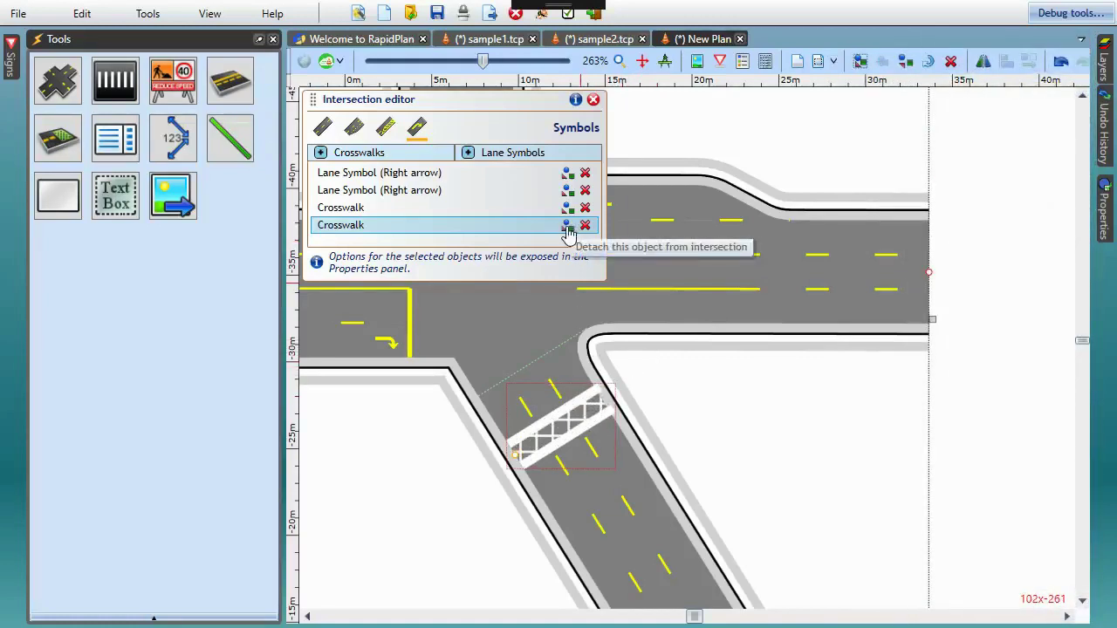
{"action": "left_click", "coordinate": [568, 226]}
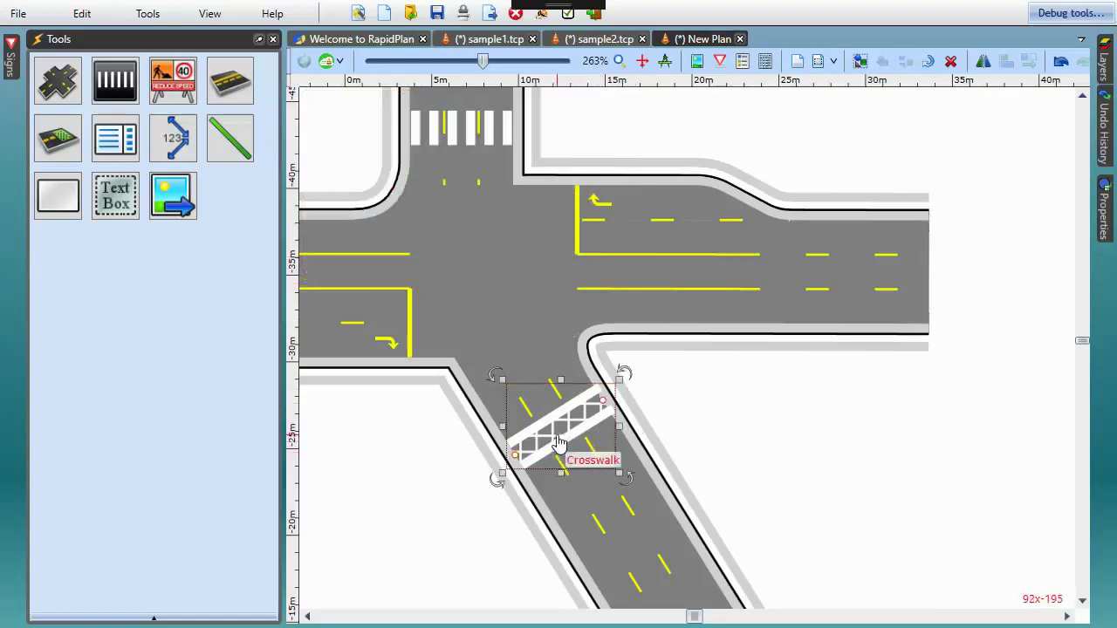
{"action": "left_click_drag", "start_coordinate": [559, 451], "coordinate": [563, 423]}
{"action": "left_click_drag", "start_coordinate": [588, 383], "coordinate": [608, 408]}
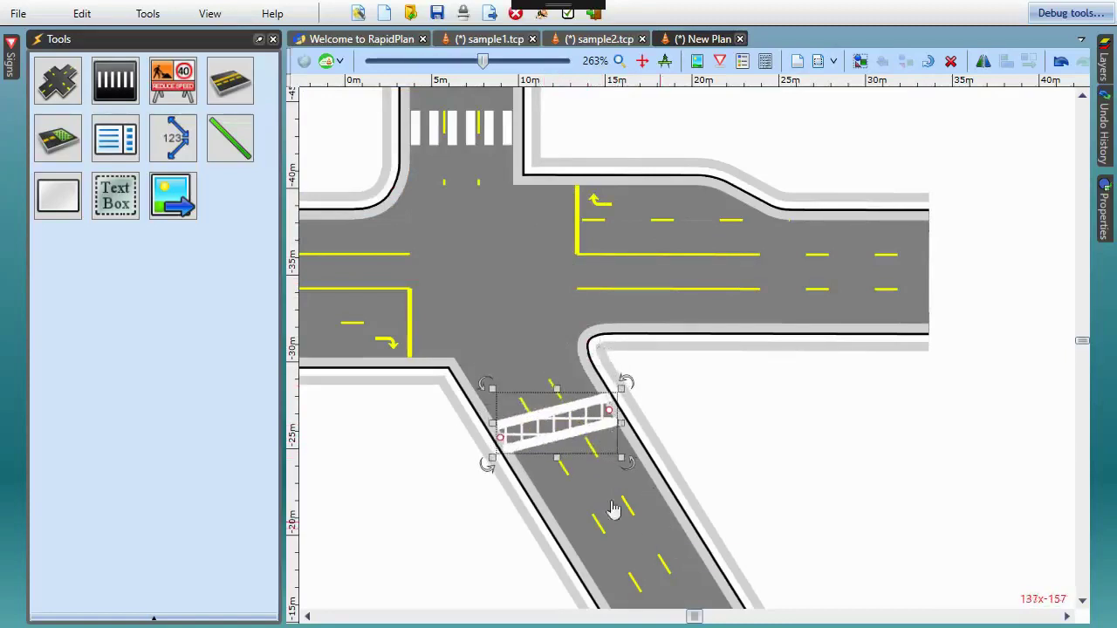
{"action": "left_click", "coordinate": [515, 339]}
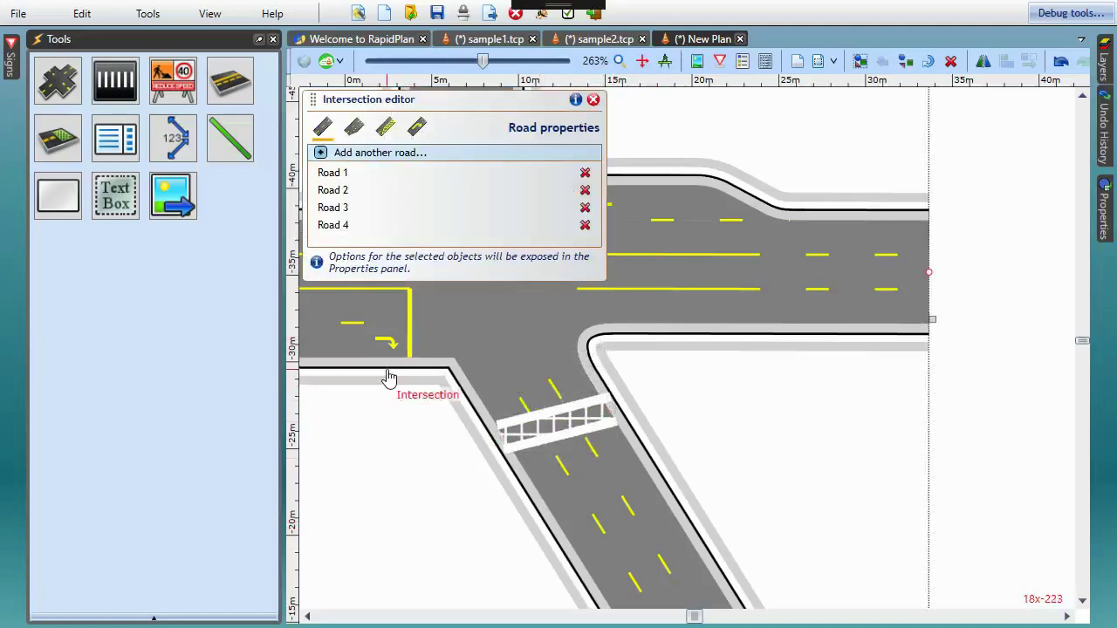
{"action": "scroll", "coordinate": [391, 379], "scroll_direction": "down", "scroll_amount": 3}
{"action": "scroll", "coordinate": [391, 378], "scroll_direction": "down", "scroll_amount": 2}
{"action": "middle_click_drag", "start_coordinate": [399, 433], "coordinate": [666, 486]}
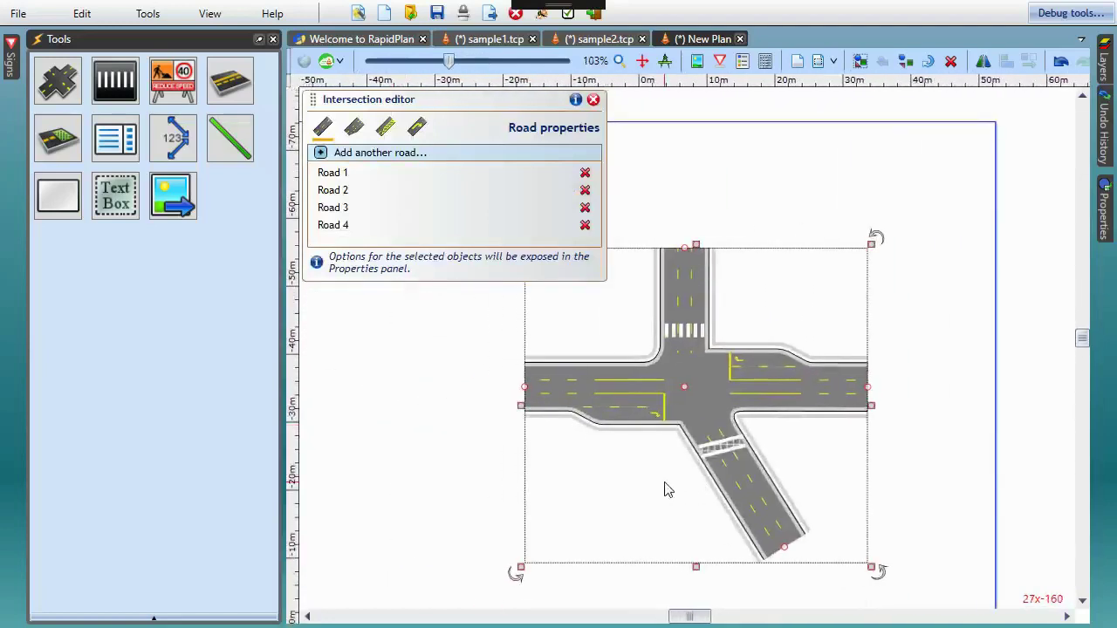
{"action": "key", "text": "ctrl+shift+g"}
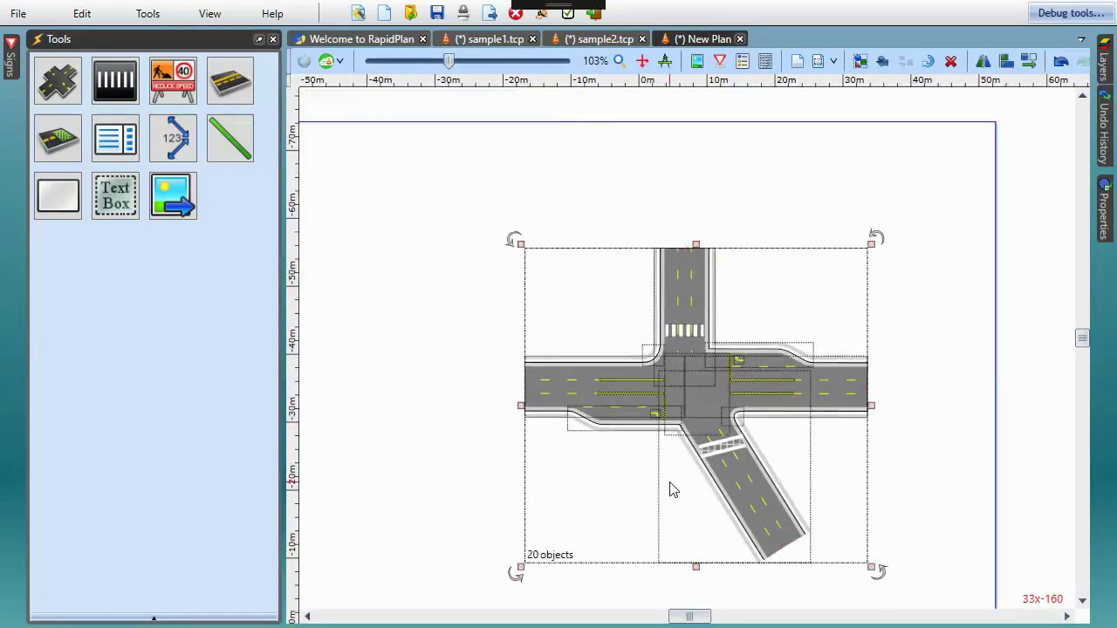
{"action": "left_click", "coordinate": [773, 334]}
{"action": "left_click_drag", "start_coordinate": [775, 364], "coordinate": [846, 310]}
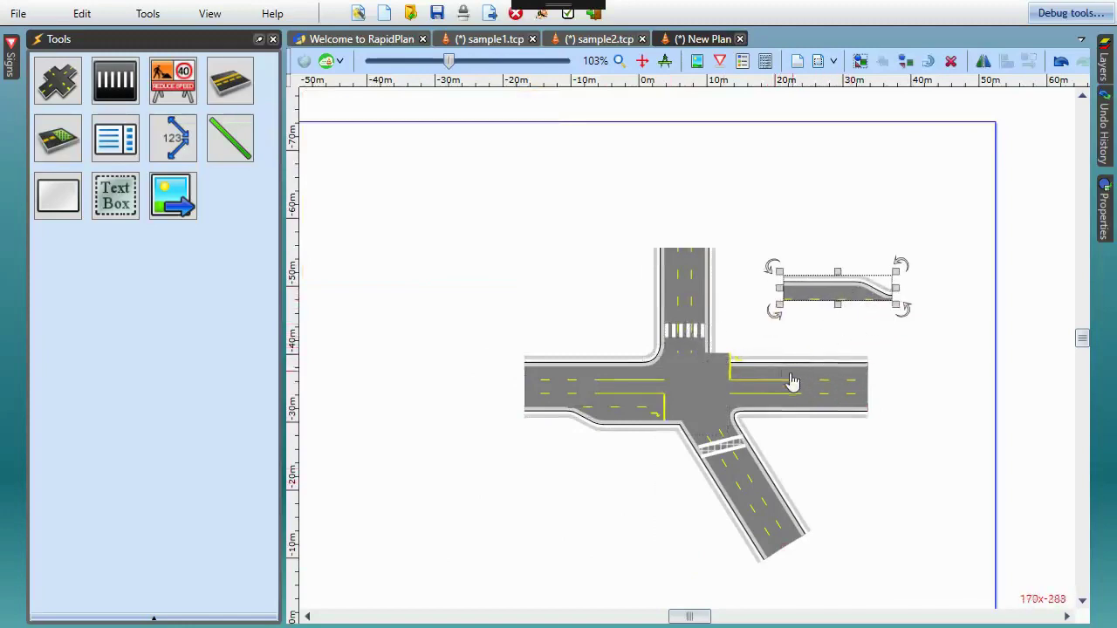
{"action": "left_click_drag", "start_coordinate": [748, 369], "coordinate": [912, 366]}
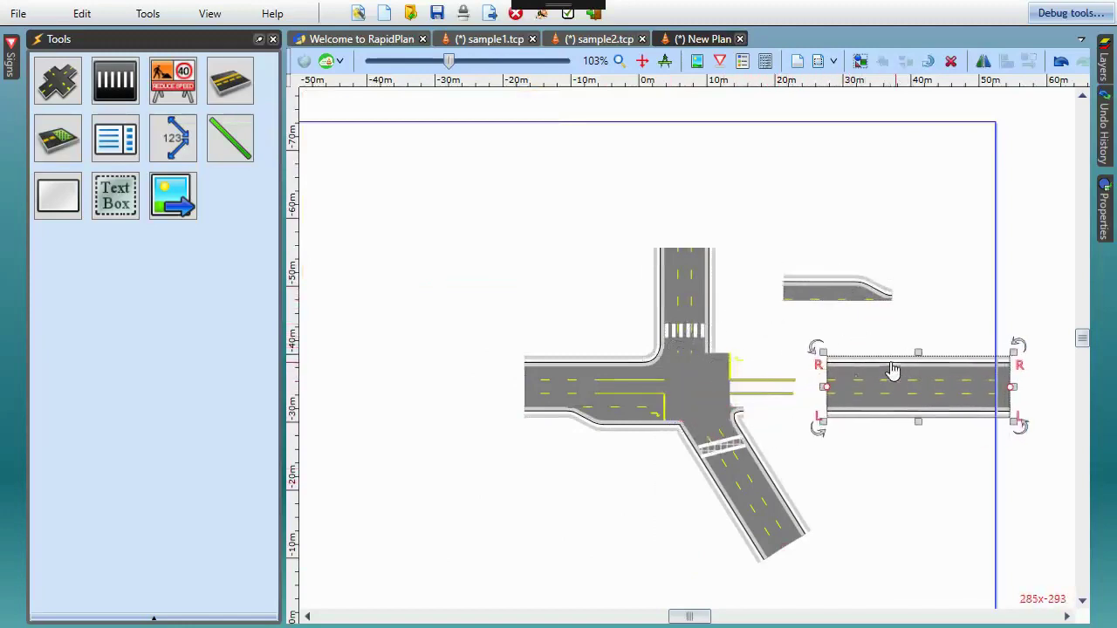
{"action": "left_click_drag", "start_coordinate": [713, 452], "coordinate": [742, 479]}
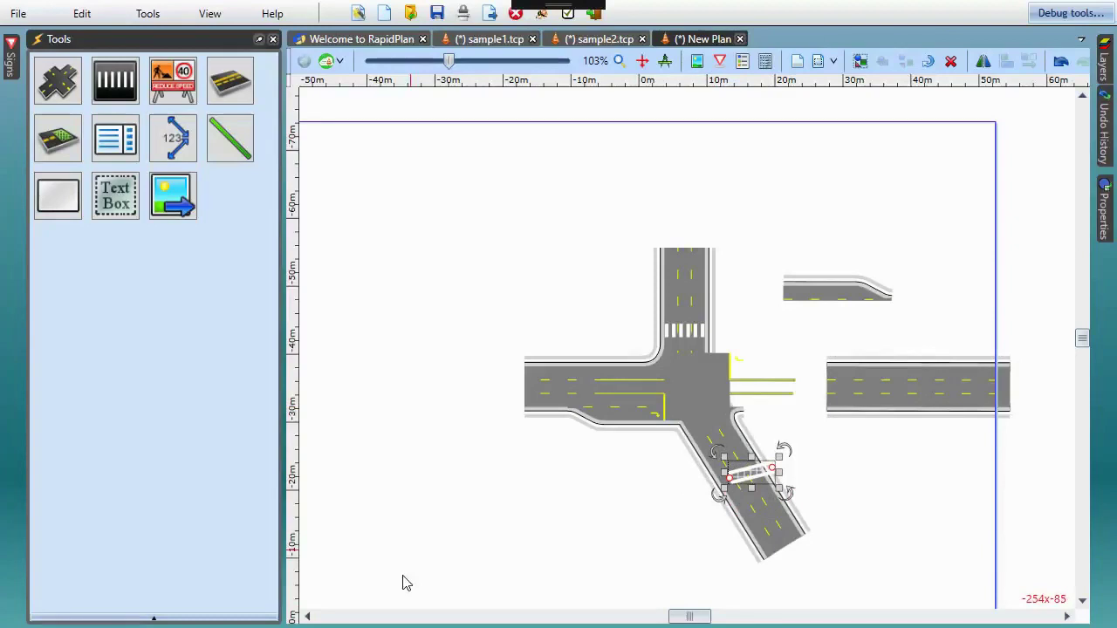
{"action": "left_click", "coordinate": [403, 429]}
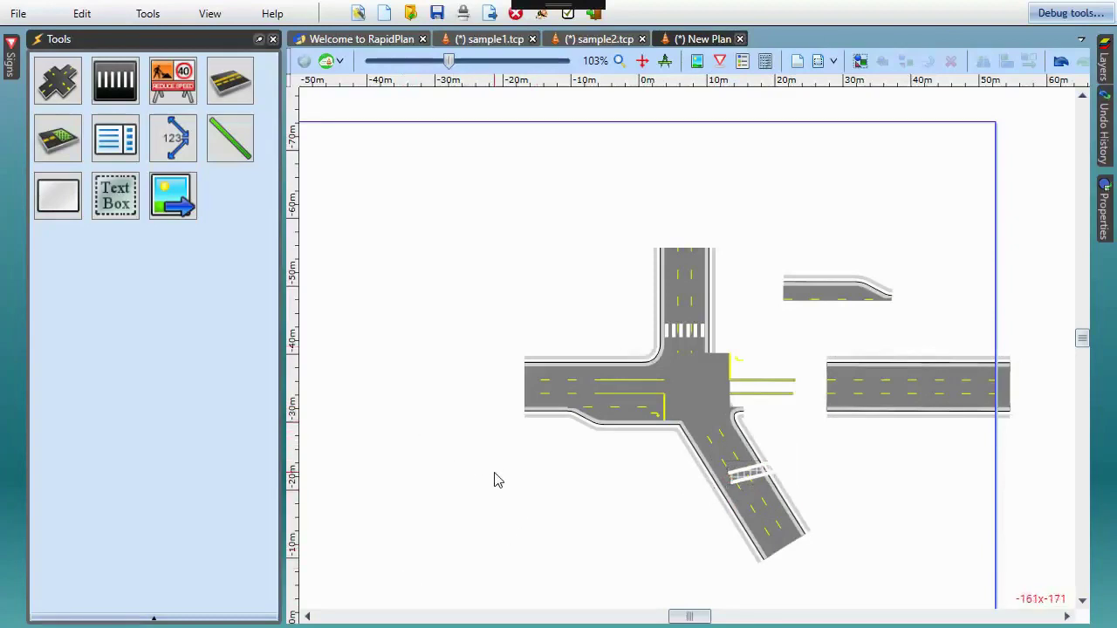
{"action": "key", "text": "ctrl+z"}
{"action": "key", "text": "ctrl+z"}
{"action": "key", "text": "ctrl+z"}
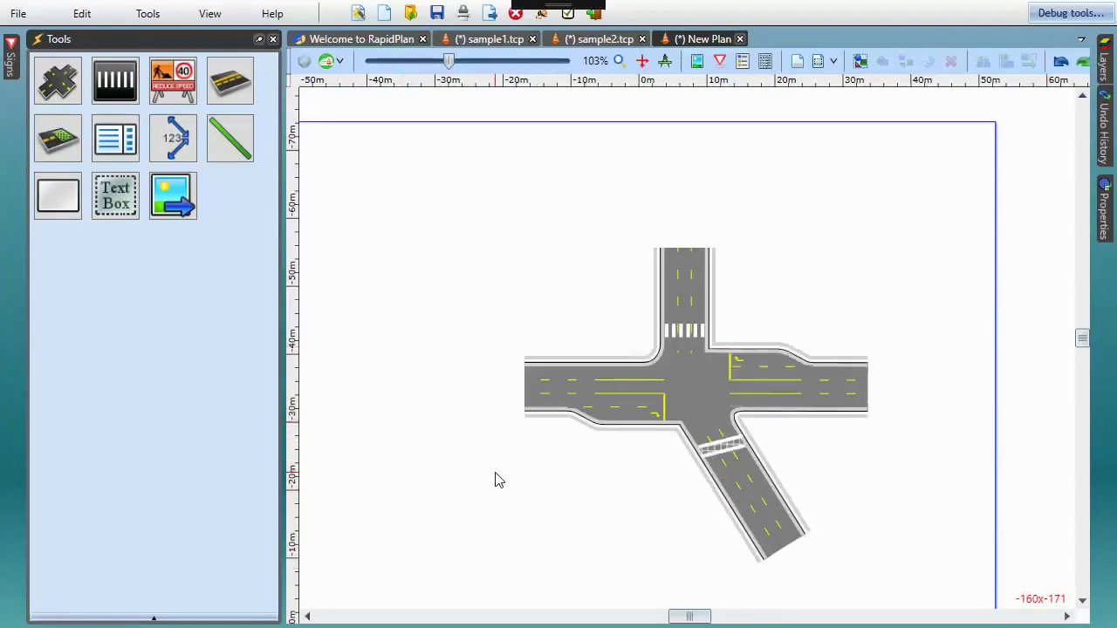
{"action": "key", "text": "Escape"}
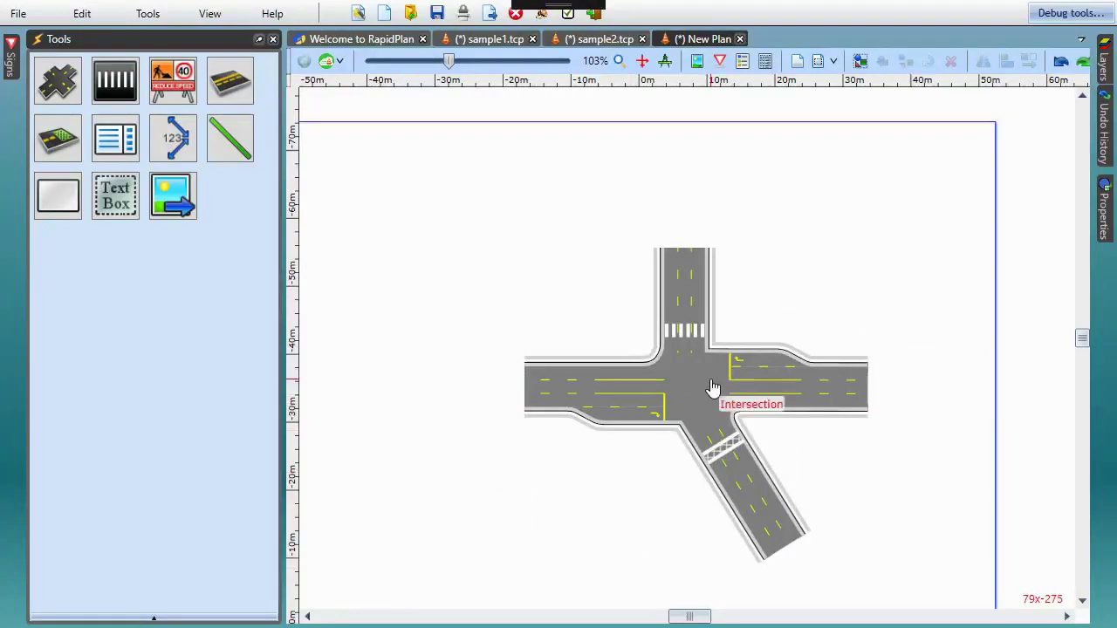
Step: Nudge the intersection up and to the left on the page
{"action": "left_click_drag", "start_coordinate": [712, 387], "coordinate": [705, 373]}
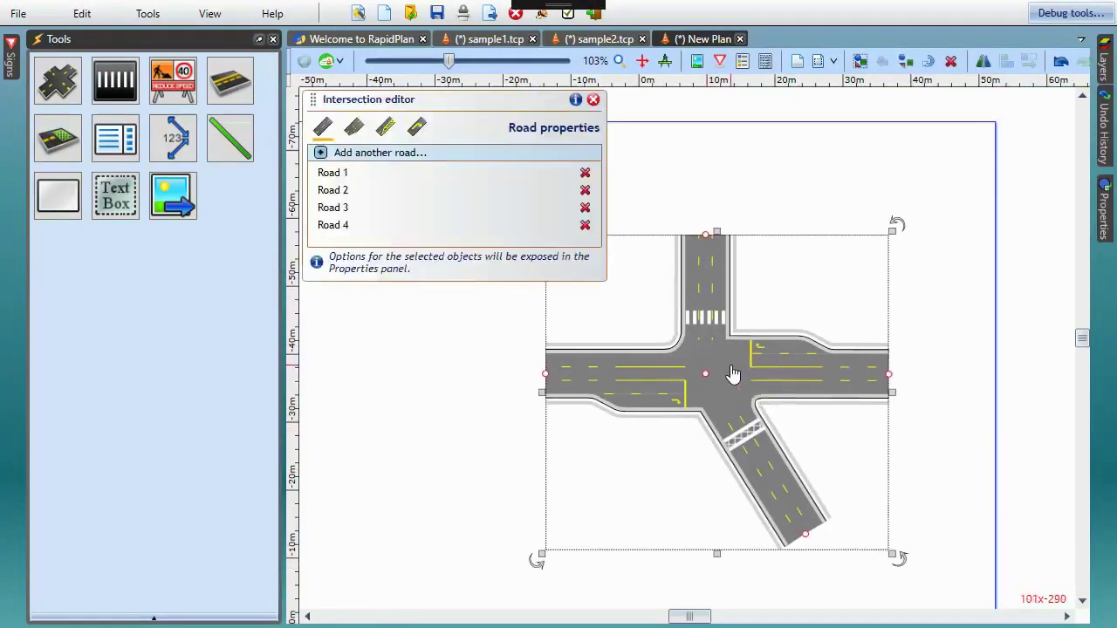
{"action": "scroll", "coordinate": [787, 358], "scroll_direction": "down", "scroll_amount": 3}
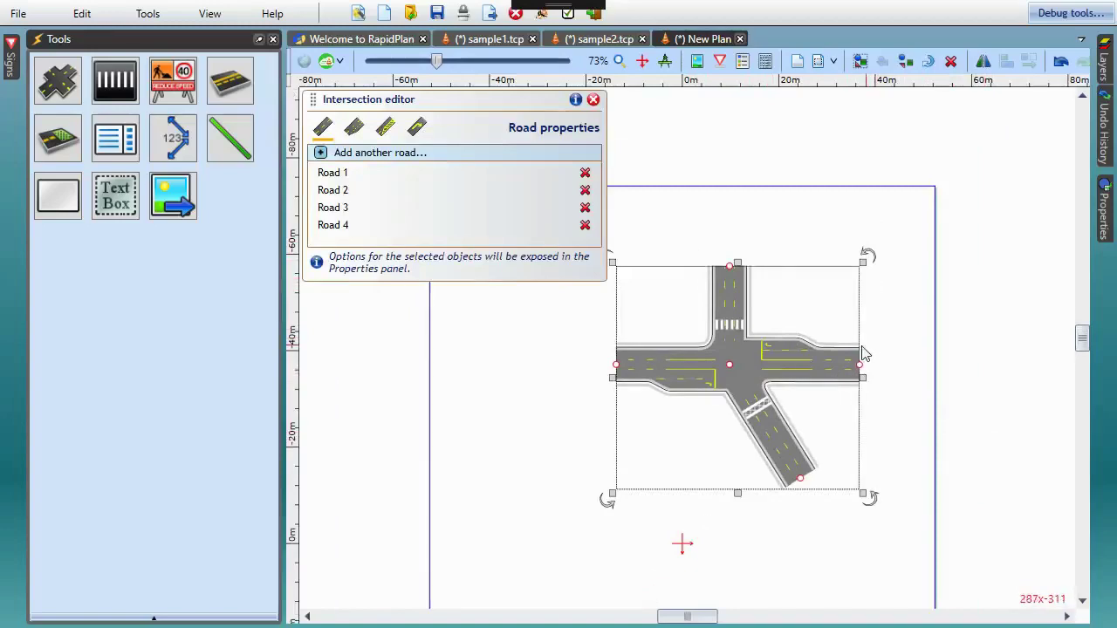
{"action": "scroll", "coordinate": [880, 430], "scroll_direction": "down", "scroll_amount": 1}
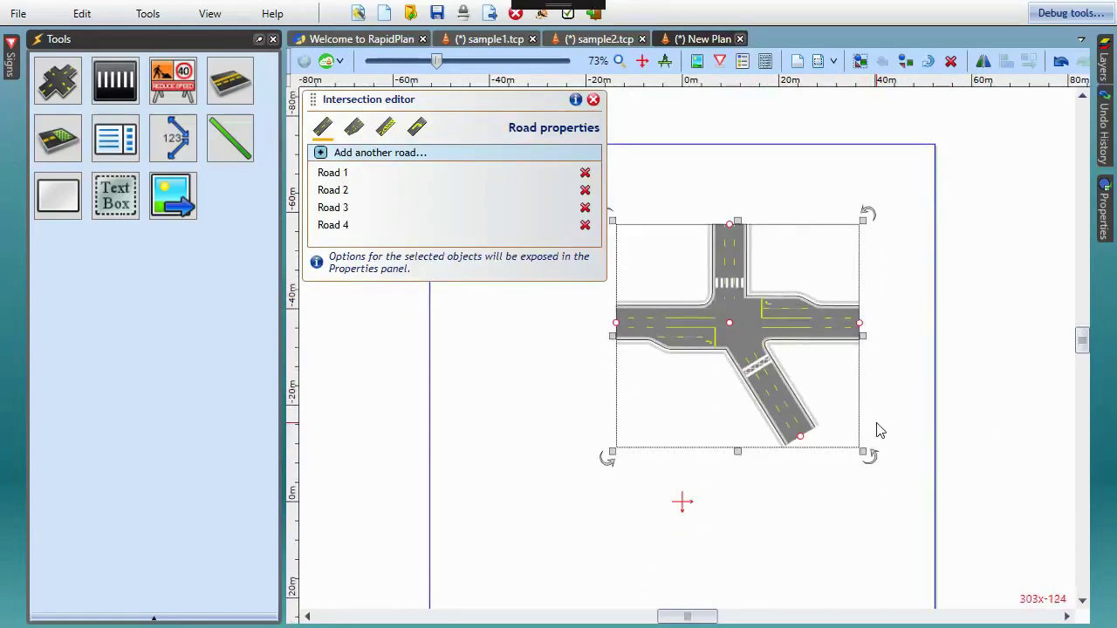
Step: Choose the curved road tool and set its lane count to 3
{"action": "left_click", "coordinate": [62, 93]}
{"action": "left_click", "coordinate": [88, 125]}
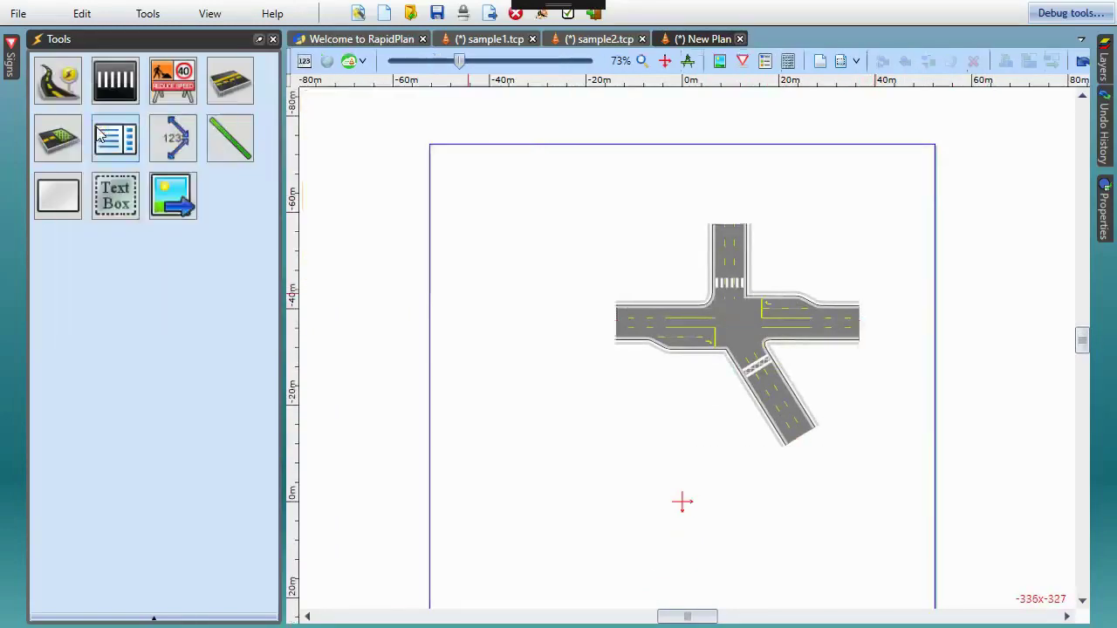
{"action": "mouse_move", "coordinate": [1108, 217]}
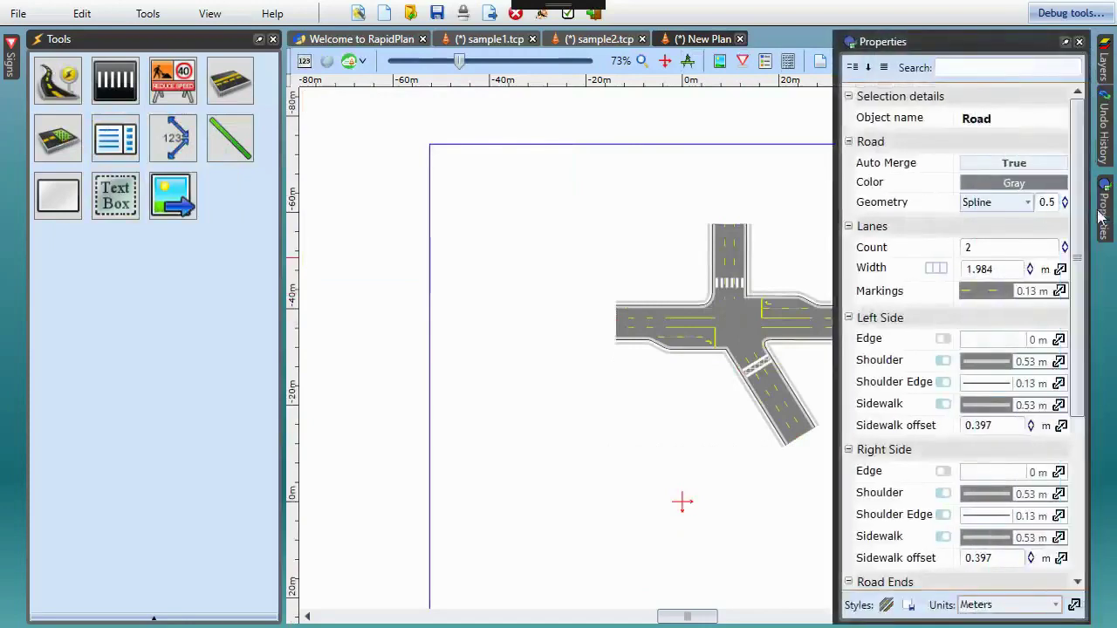
{"action": "left_click", "coordinate": [1000, 247]}
{"action": "type", "text": "3"}
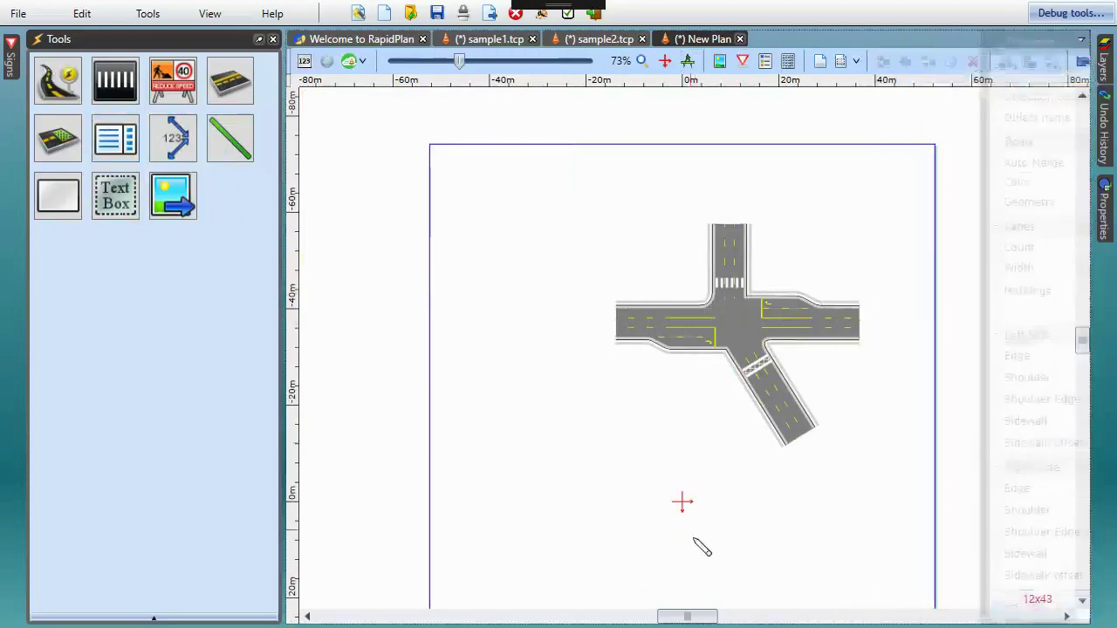
Step: Draw a curved road onto the west arm, bending it down to the south-west
{"action": "scroll", "coordinate": [621, 442], "scroll_direction": "down", "scroll_amount": 2}
{"action": "left_click", "coordinate": [474, 283]}
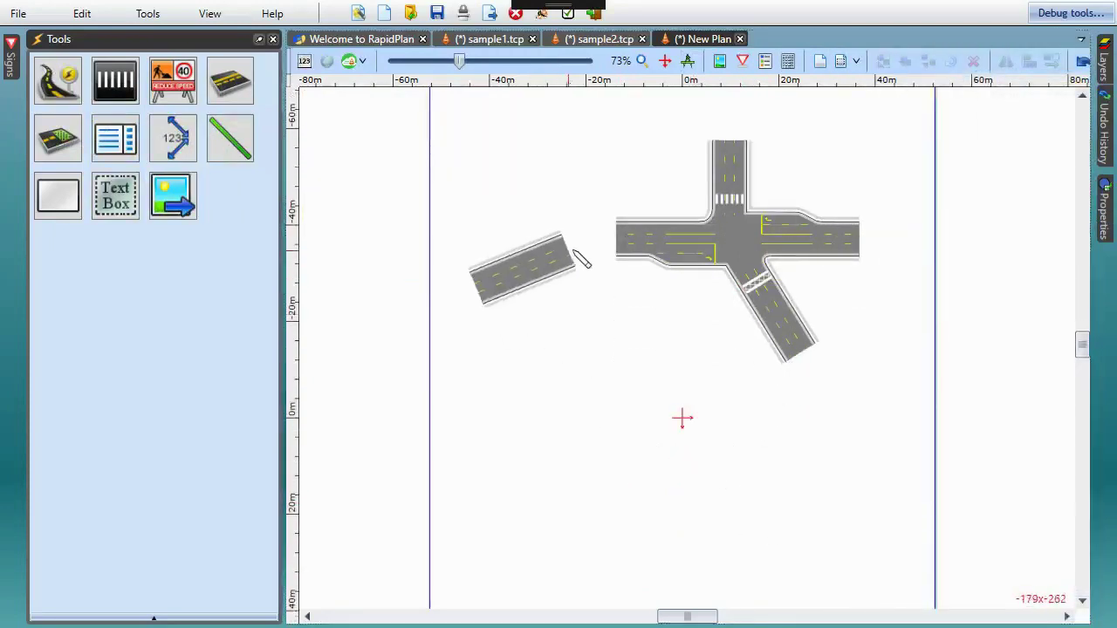
{"action": "left_click", "coordinate": [620, 239]}
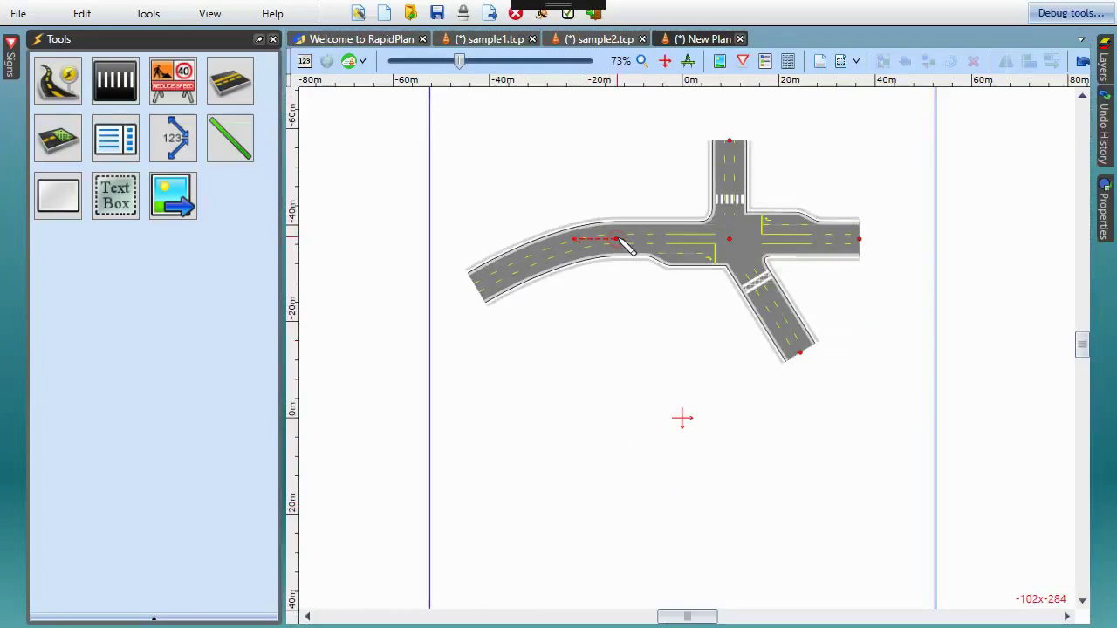
{"action": "left_click_drag", "start_coordinate": [617, 239], "coordinate": [625, 349]}
{"action": "scroll", "coordinate": [601, 212], "scroll_direction": "up", "scroll_amount": 3}
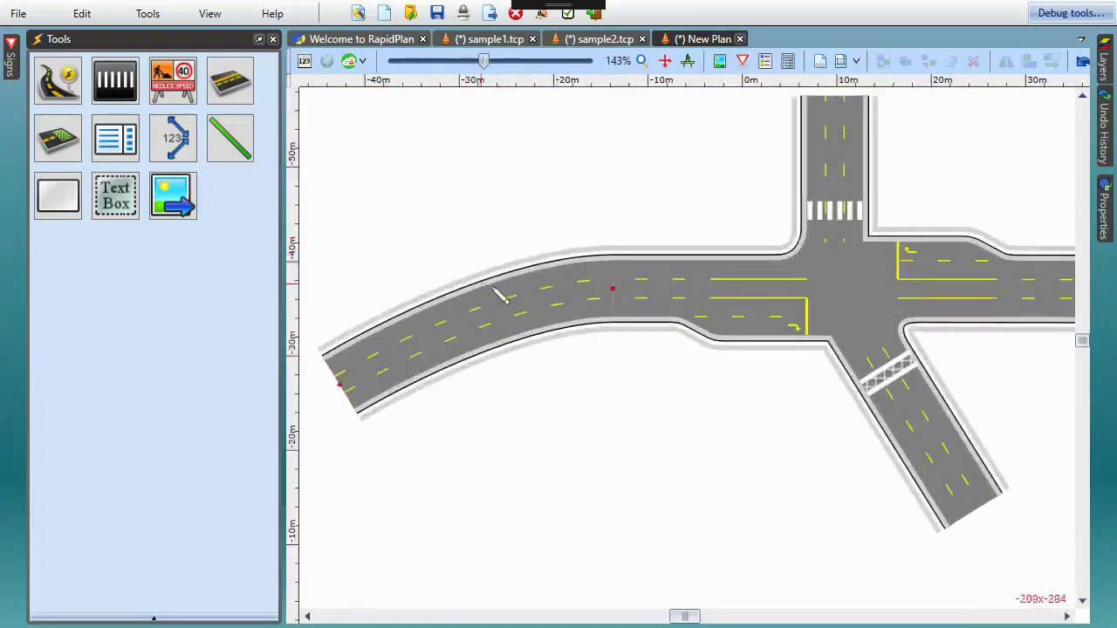
{"action": "scroll", "coordinate": [823, 391], "scroll_direction": "down", "scroll_amount": 3}
Step: Connect a long straight road running east and a road curving north-east off the north arm
{"action": "scroll", "coordinate": [967, 527], "scroll_direction": "down", "scroll_amount": 3}
{"action": "mouse_move", "coordinate": [915, 349]}
{"action": "left_mouse_down"}
{"action": "mouse_move", "coordinate": [957, 404]}
{"action": "mouse_move", "coordinate": [979, 495]}
{"action": "mouse_move", "coordinate": [899, 322]}
{"action": "left_mouse_up"}
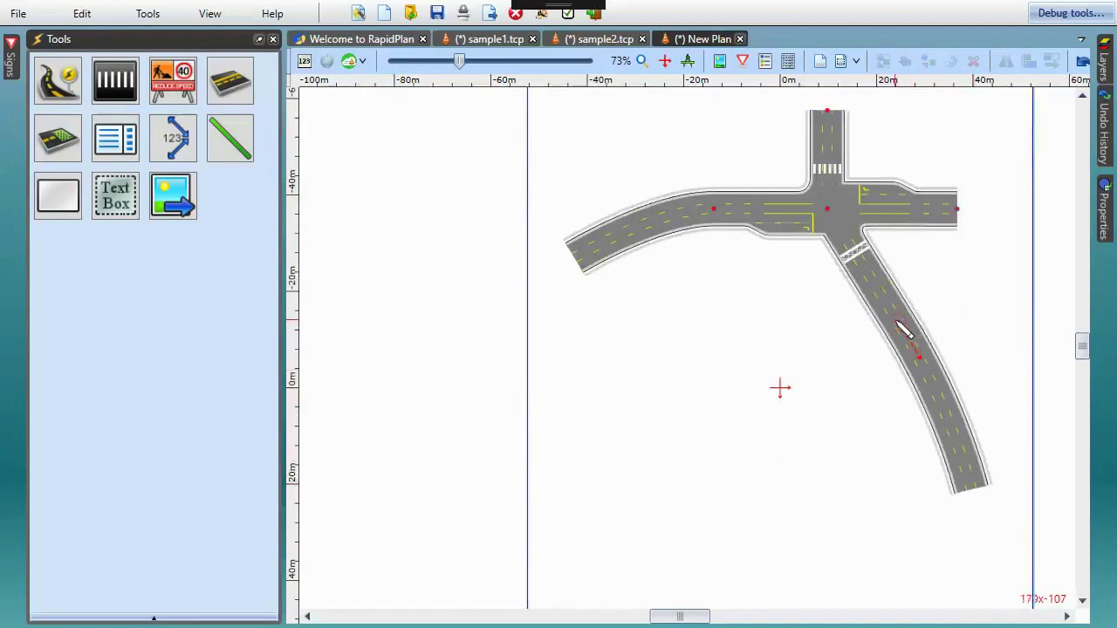
{"action": "scroll", "coordinate": [1012, 316], "scroll_direction": "up", "scroll_amount": 4}
{"action": "scroll", "coordinate": [1043, 373], "scroll_direction": "down", "scroll_amount": 1, "text": "ctrl"}
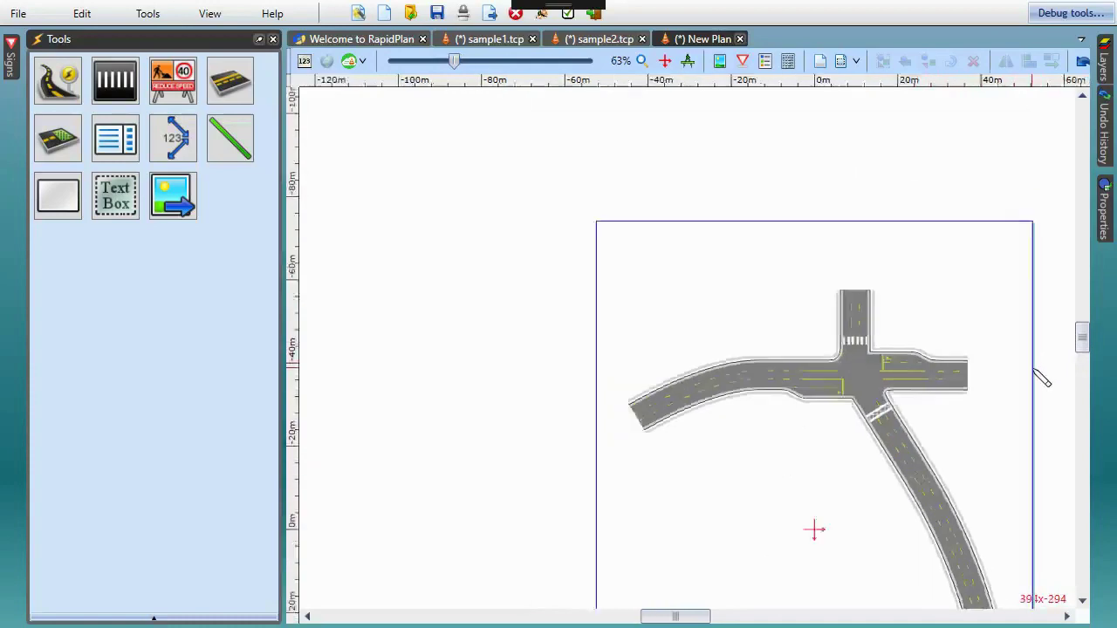
{"action": "scroll", "coordinate": [1042, 378], "scroll_direction": "down", "scroll_amount": 3, "text": "ctrl"}
{"action": "middle_click_drag", "start_coordinate": [1042, 379], "coordinate": [742, 378]}
{"action": "left_click_drag", "start_coordinate": [833, 382], "coordinate": [632, 375]}
{"action": "left_click_drag", "start_coordinate": [659, 229], "coordinate": [614, 351]}
{"action": "scroll", "coordinate": [598, 475], "scroll_direction": "up", "scroll_amount": 6, "text": "ctrl"}
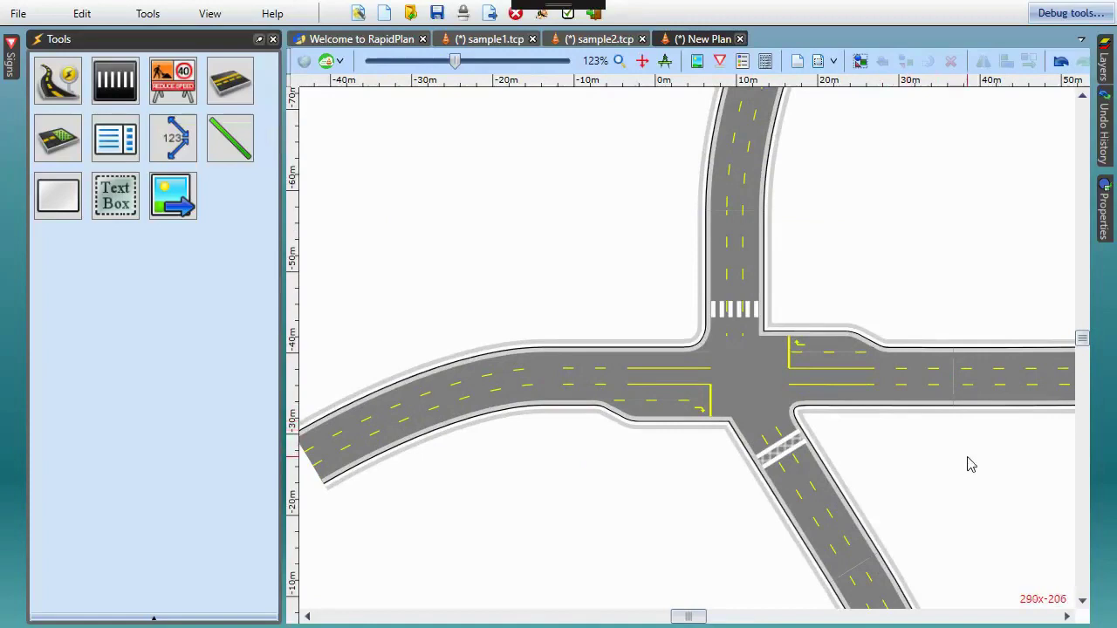
{"action": "middle_click_drag", "start_coordinate": [971, 464], "coordinate": [871, 448]}
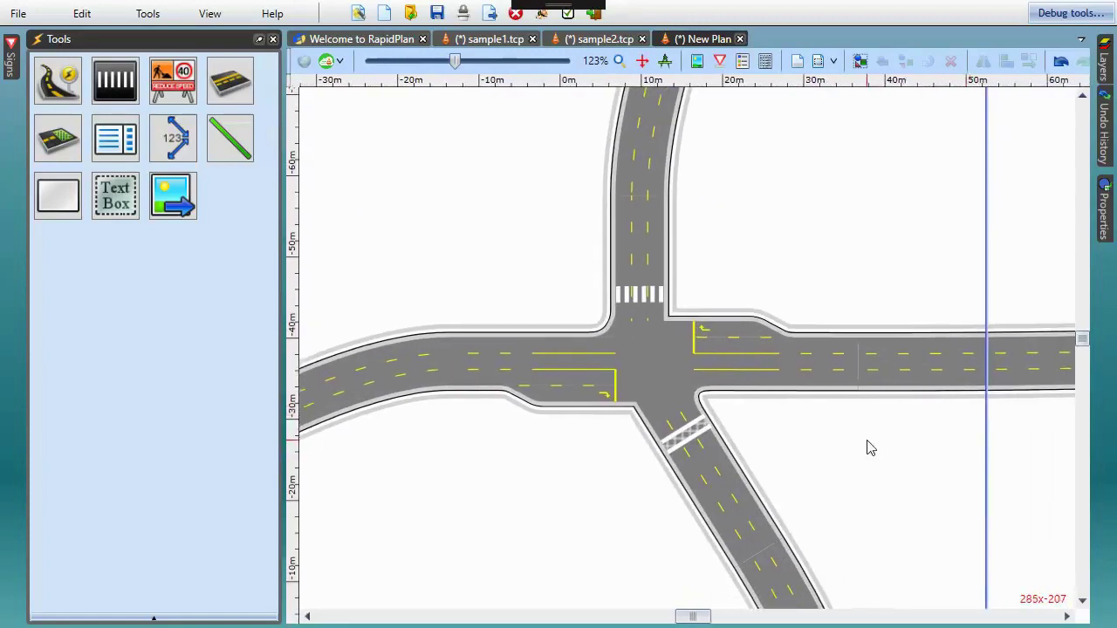